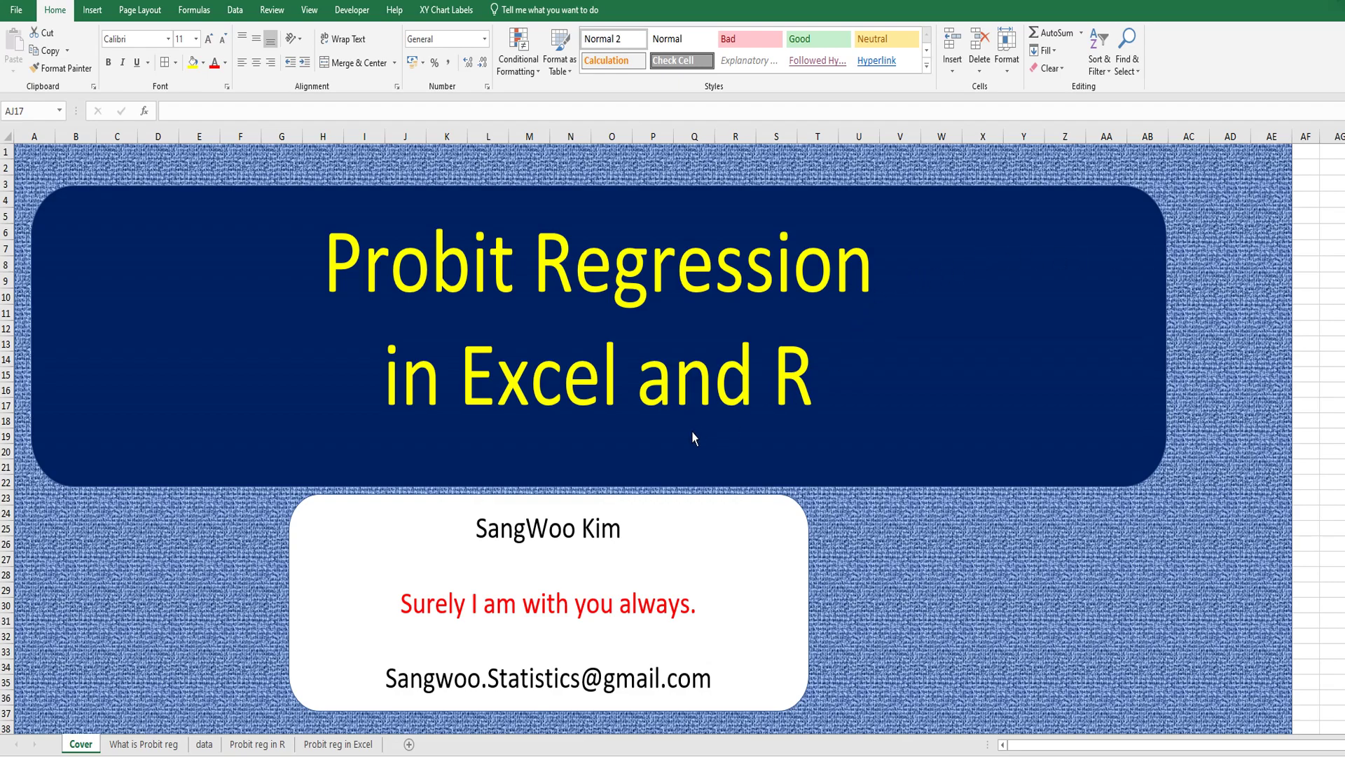
Switch to the 'What is Probit reg' sheet with the Wikipedia probit model explanation.
left_click(134, 744)
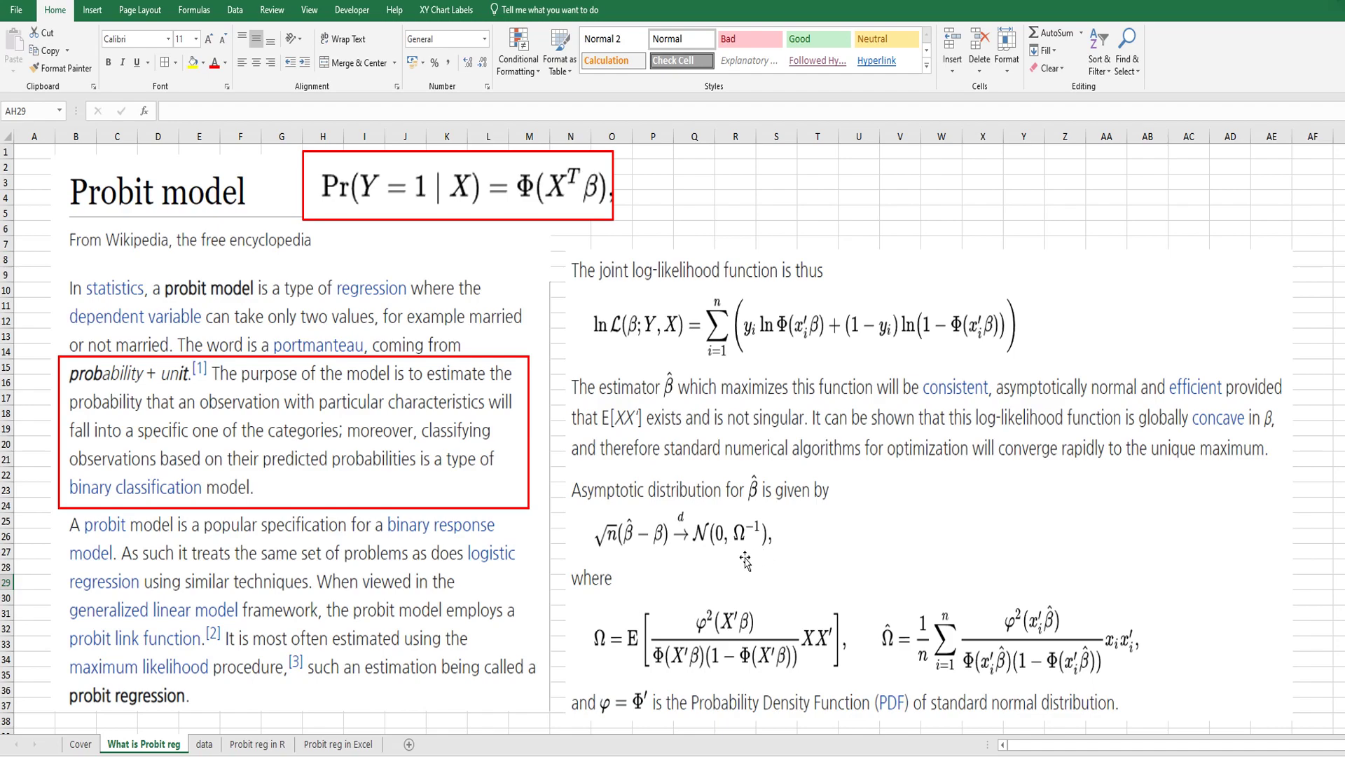
left_click(209, 744)
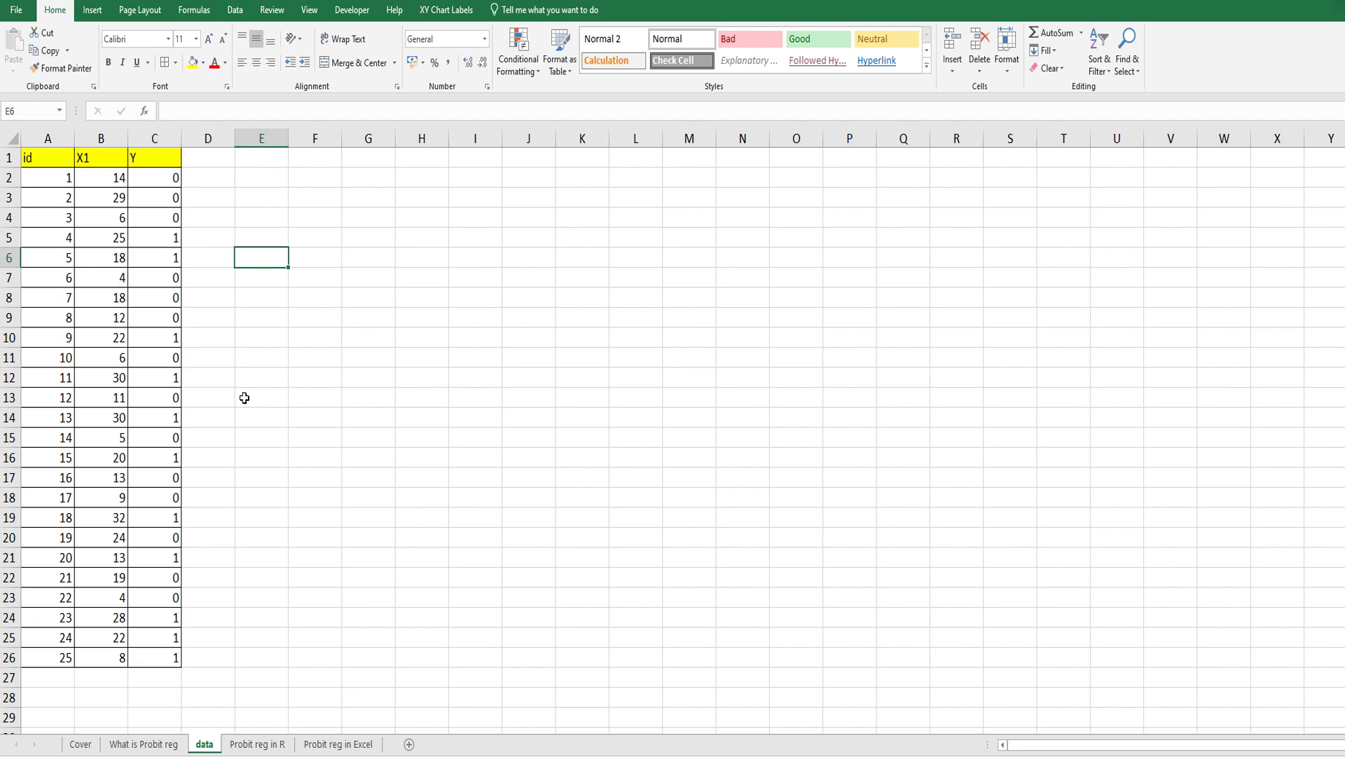
Bring up the 'Probit reg in R' sheet showing the R glm probit output.
left_click(258, 744)
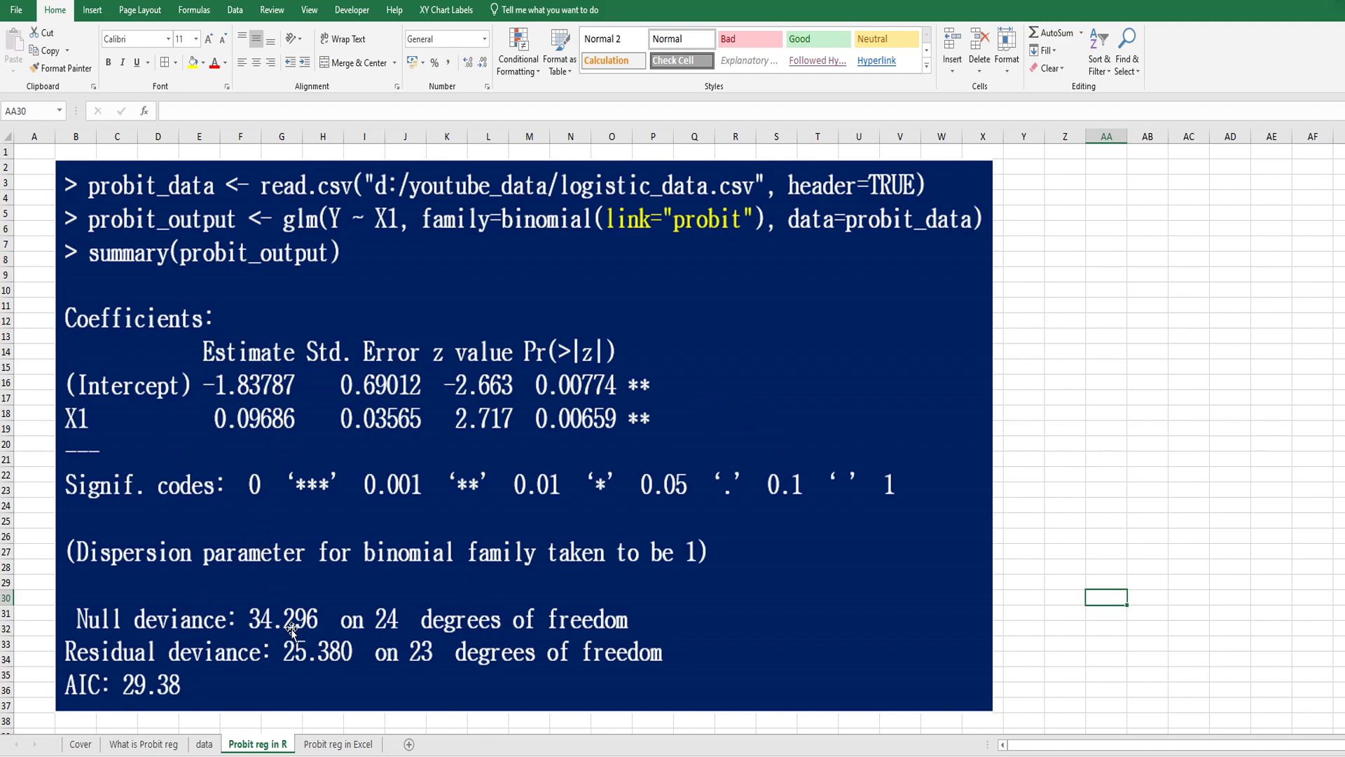
On the 'Probit reg in Excel' sheet, nudge the formula picture and set b0 (J2) and b1 (J3) to 0.
left_click(324, 744)
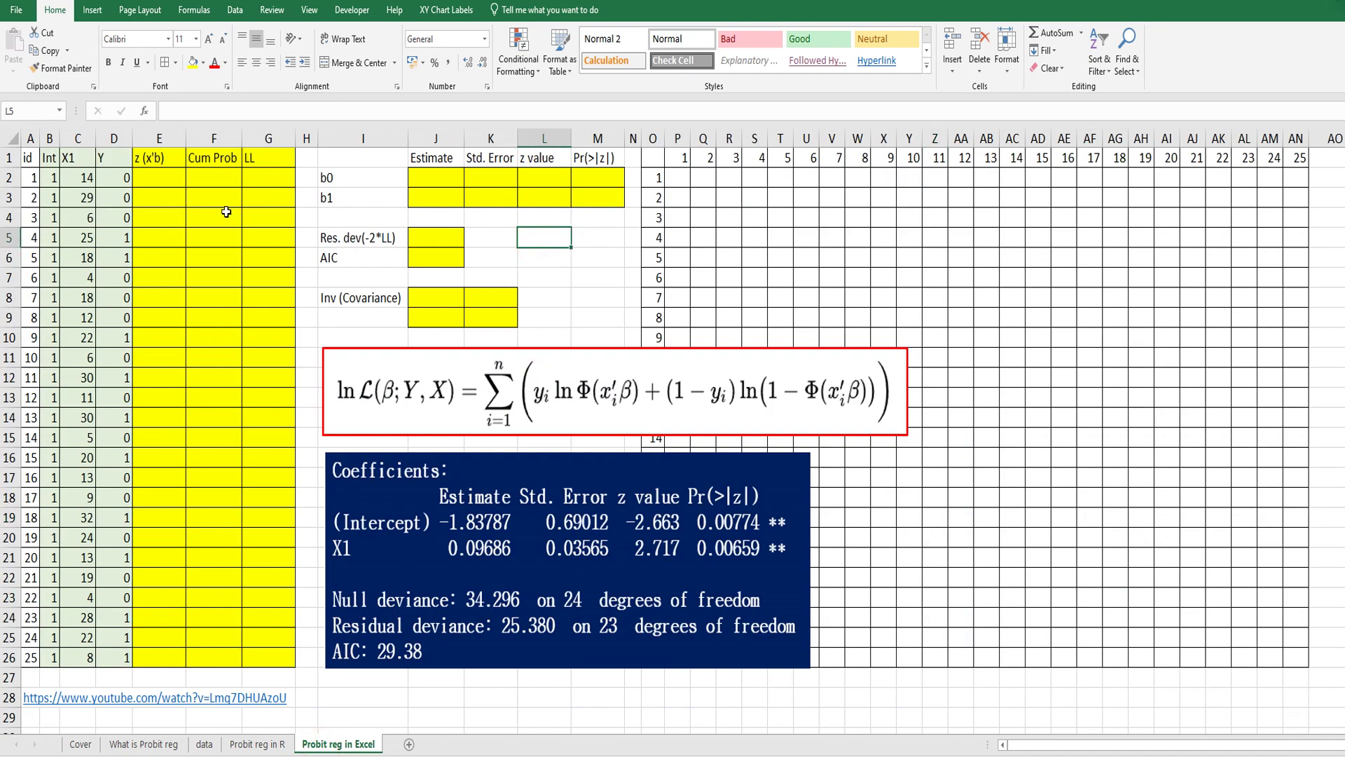
left_click(164, 217)
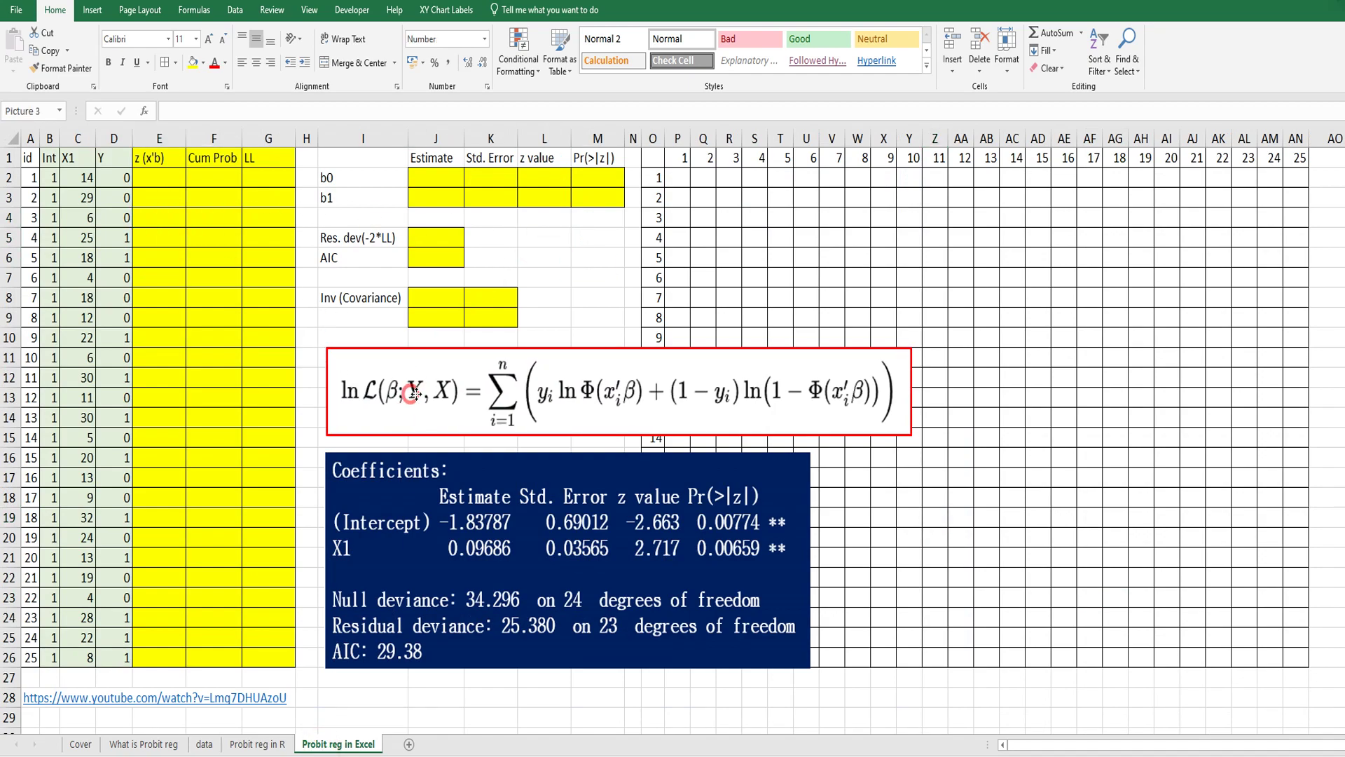
left_click_drag(411, 393, 409, 389)
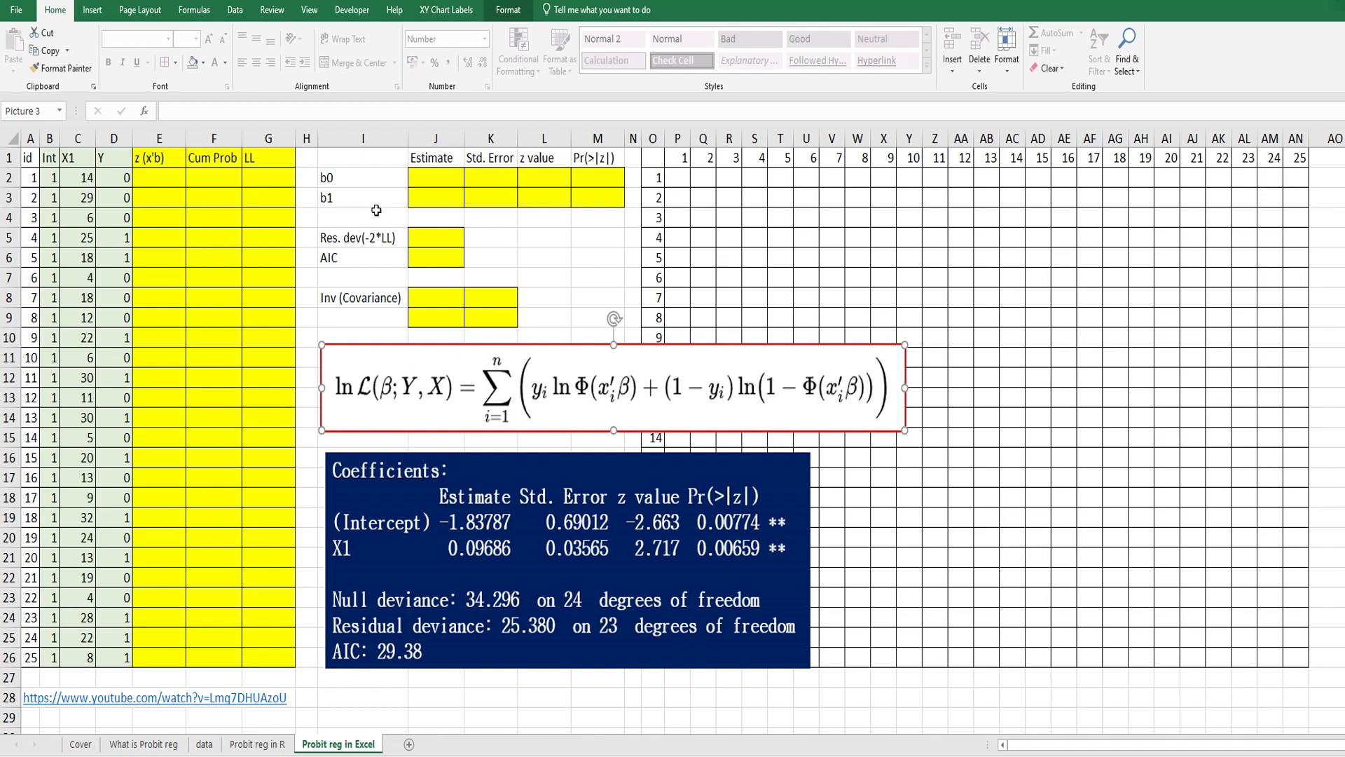
left_click(437, 179)
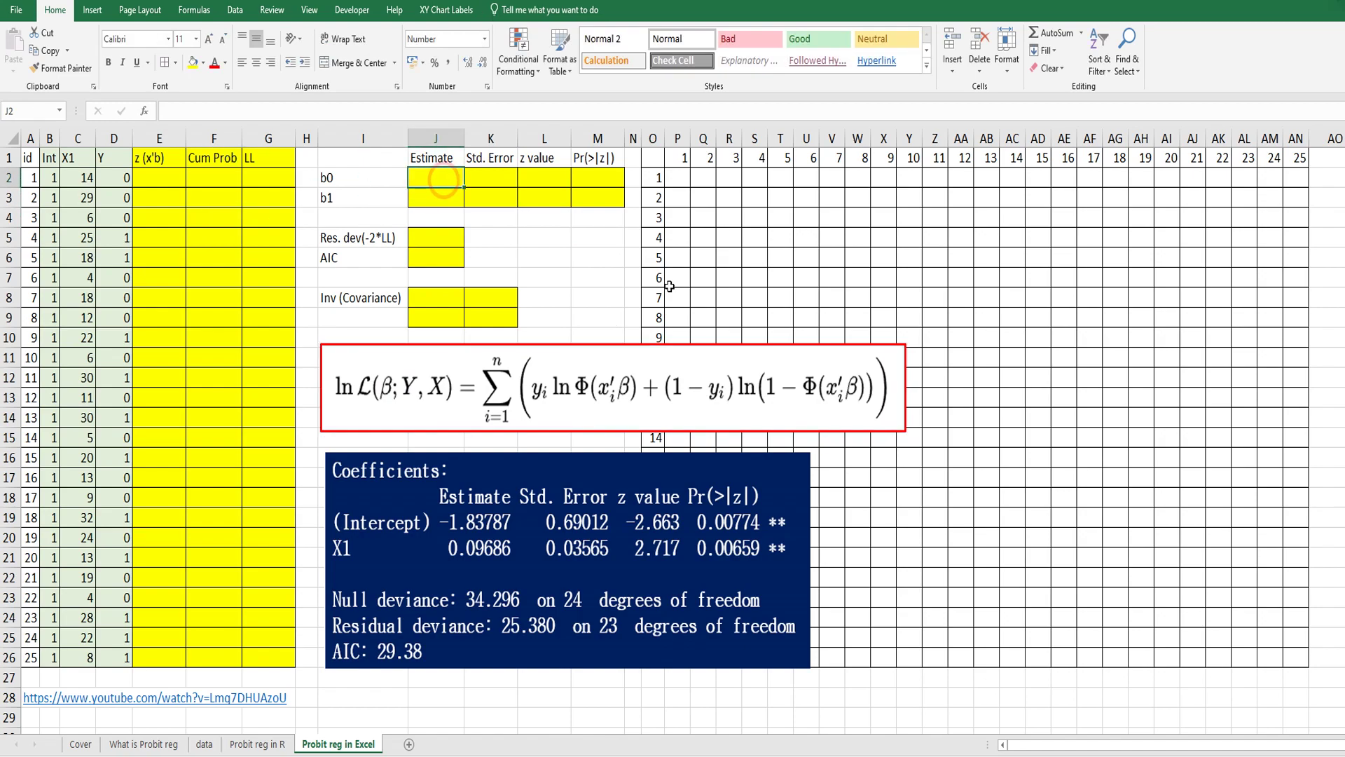
type("0")
key("Return")
type("0")
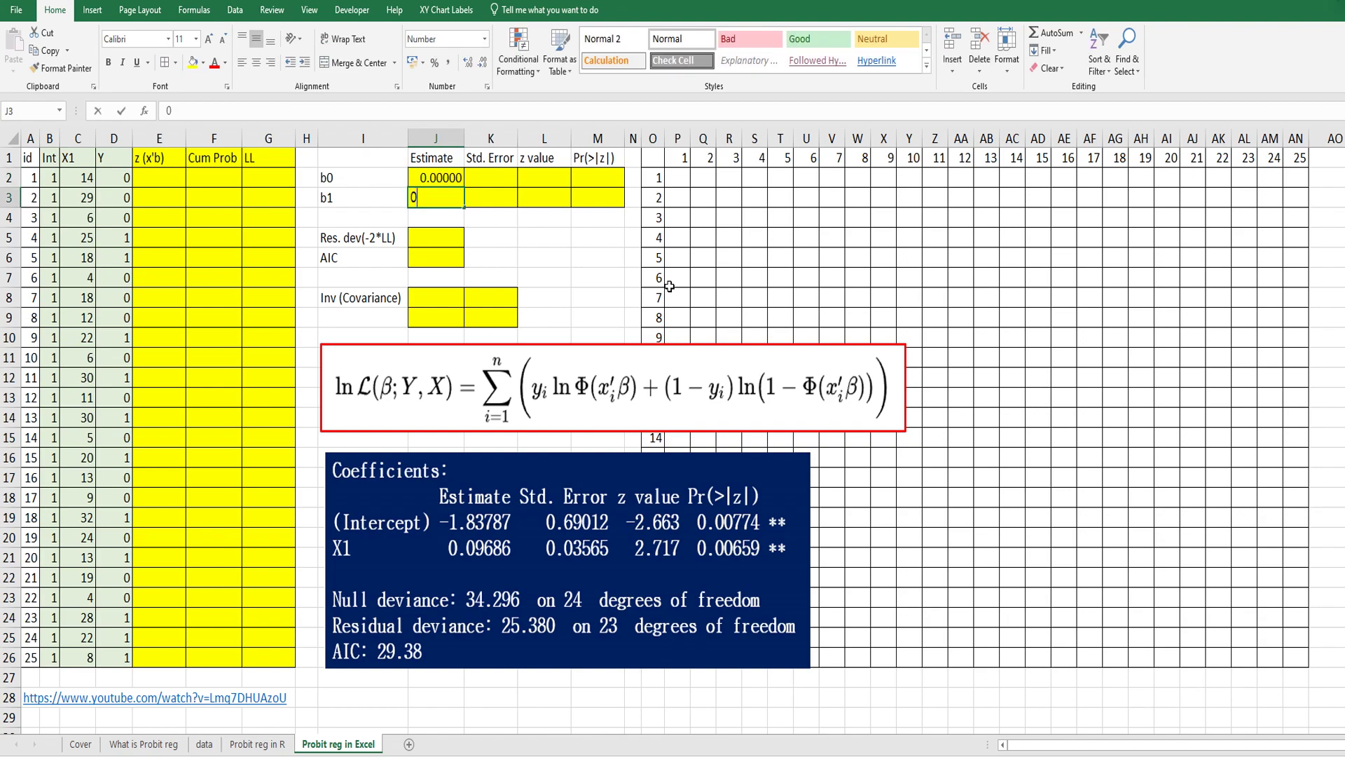
key("Return")
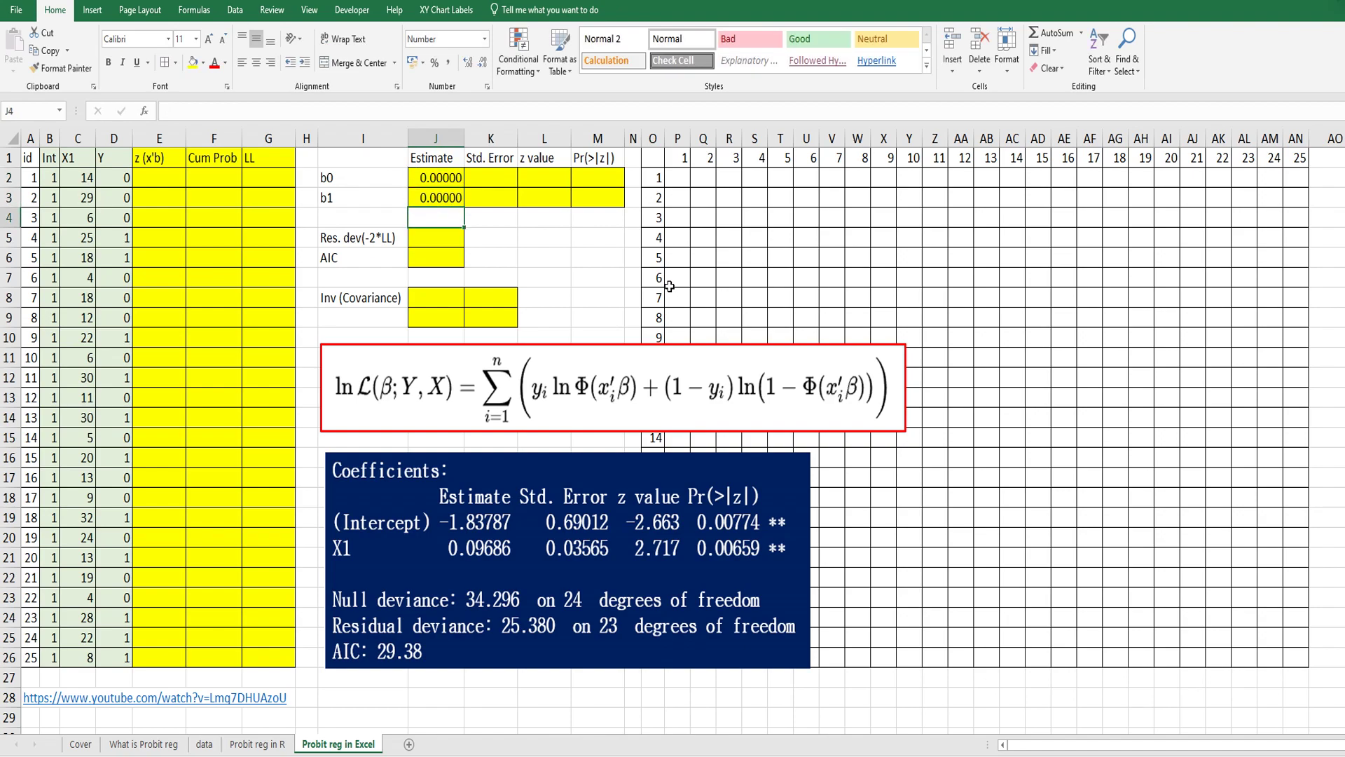
Enter =$J$2+$J$3*C2 in E2 for z (x'b) and fill it down to row 26.
left_click(165, 181)
type("=")
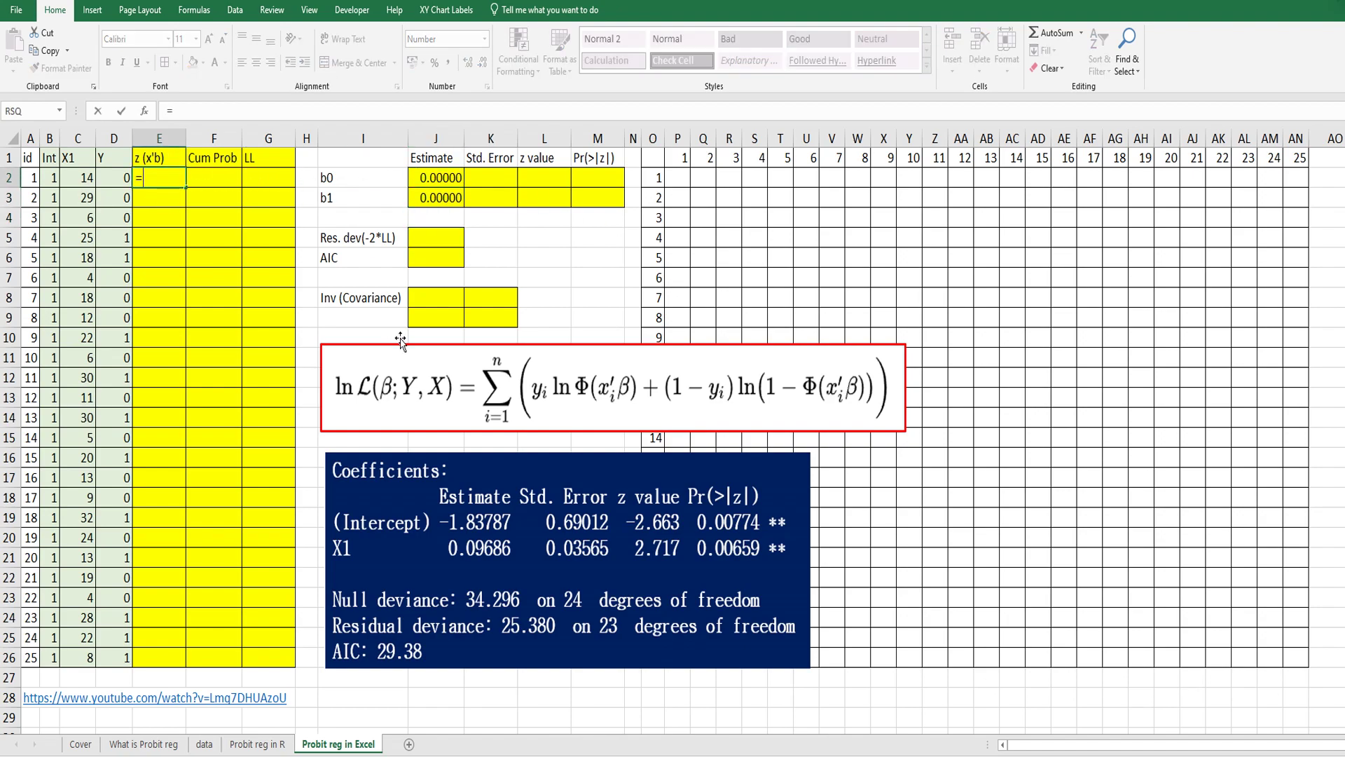
left_click(435, 175)
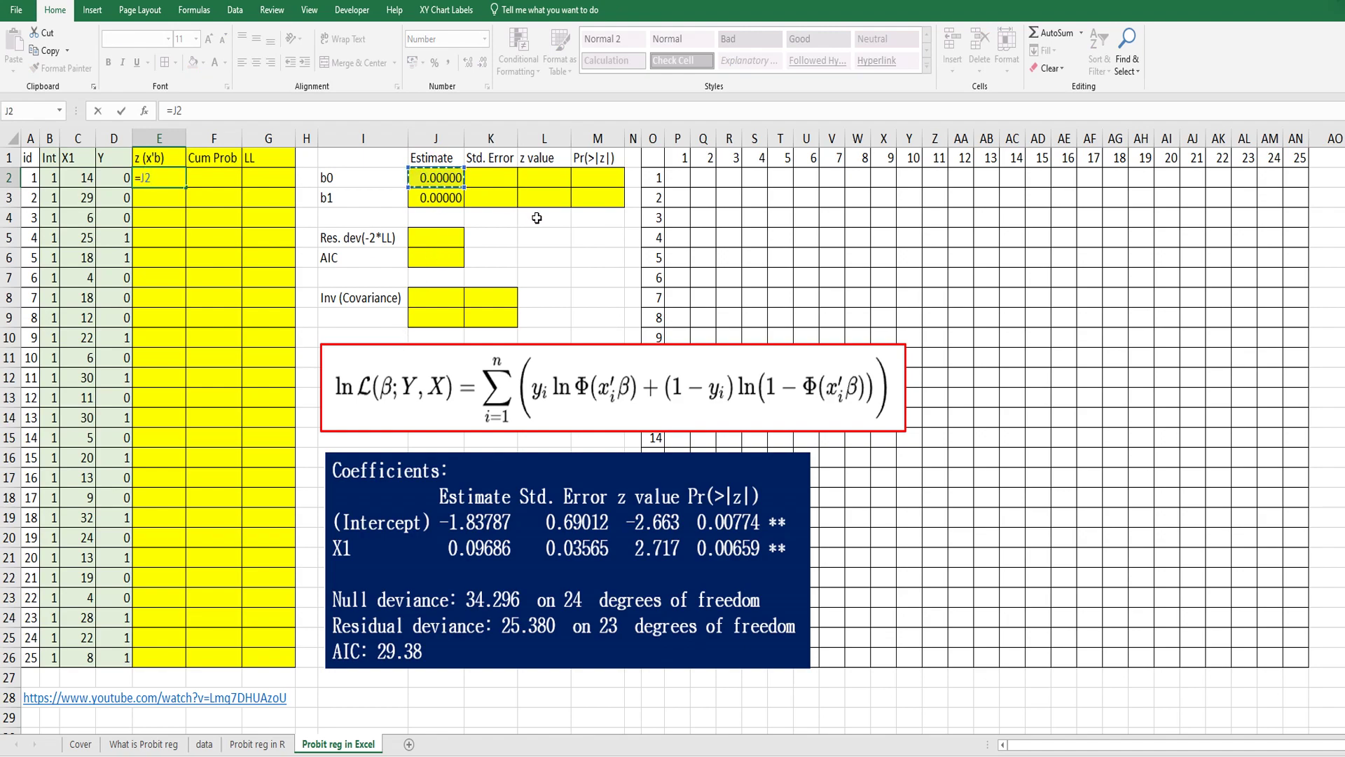
key("F4")
type("+")
left_click(448, 198)
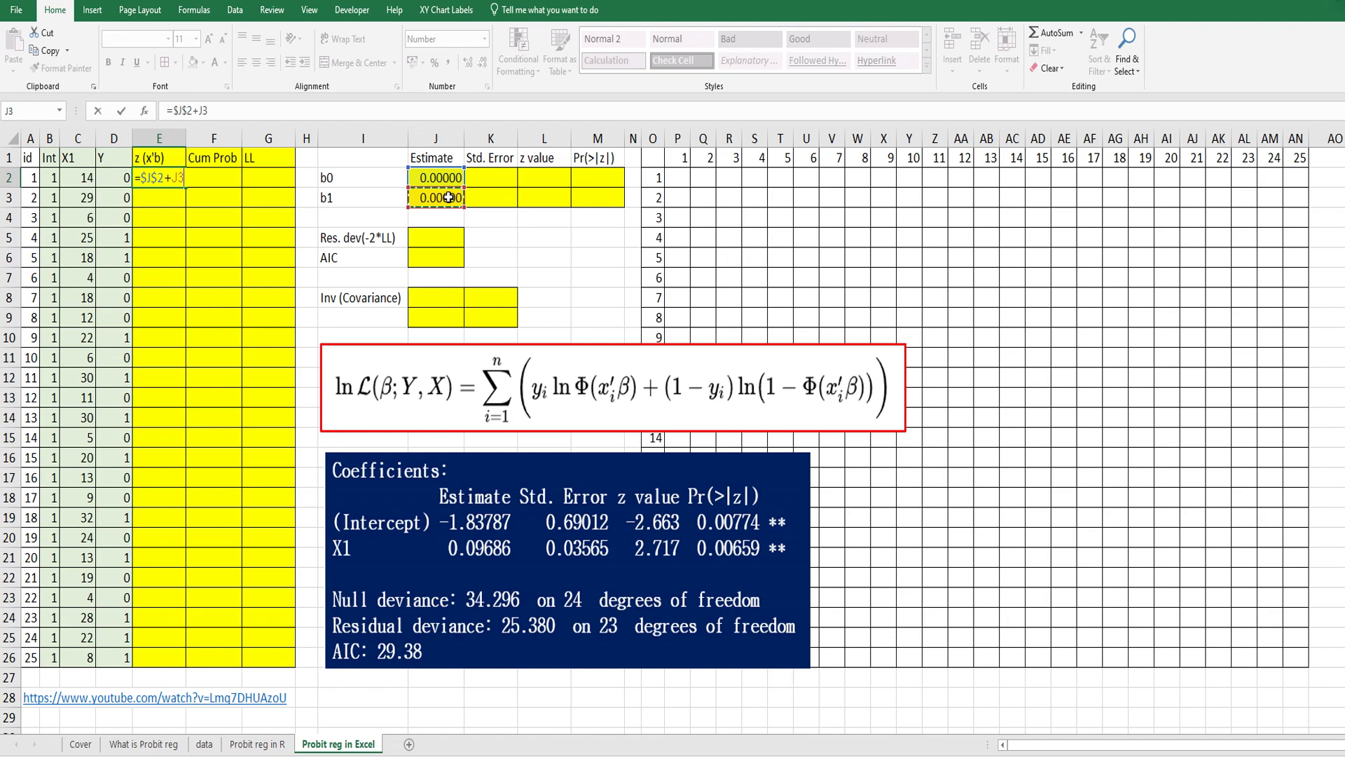
key("F4")
type("*")
left_click(73, 178)
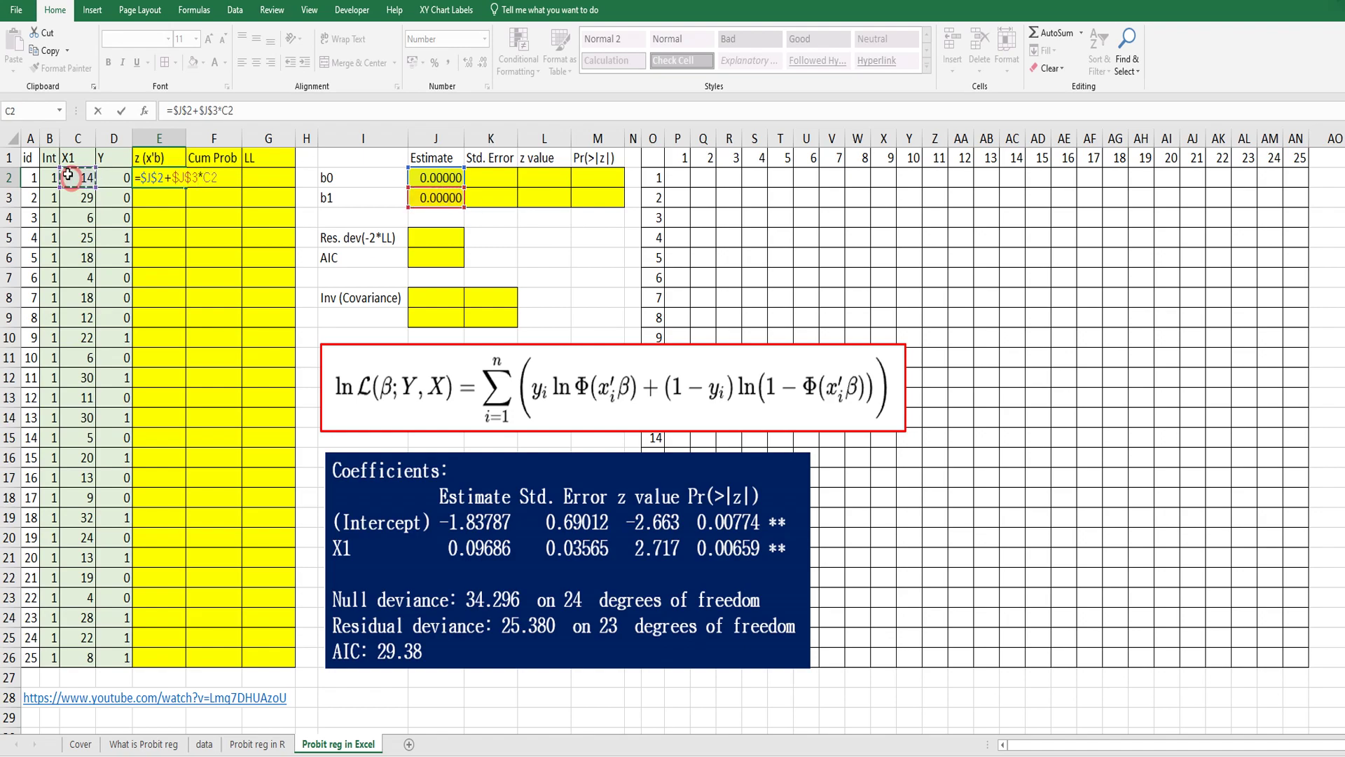
key("ctrl+Return")
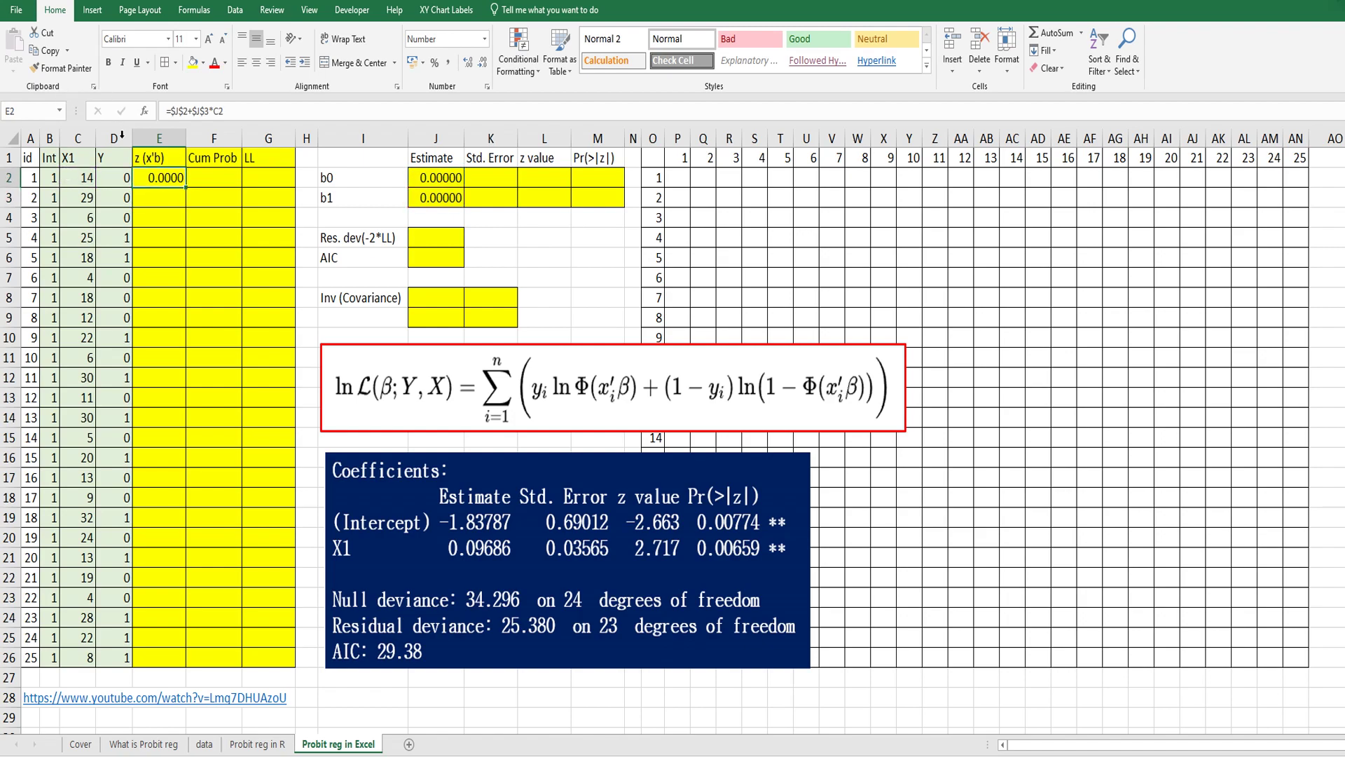
double_click(185, 188)
Enter =NORM.S.DIST(E2,TRUE) in F2 and fill it down to row 26, giving 0.500000 each.
left_click(213, 178)
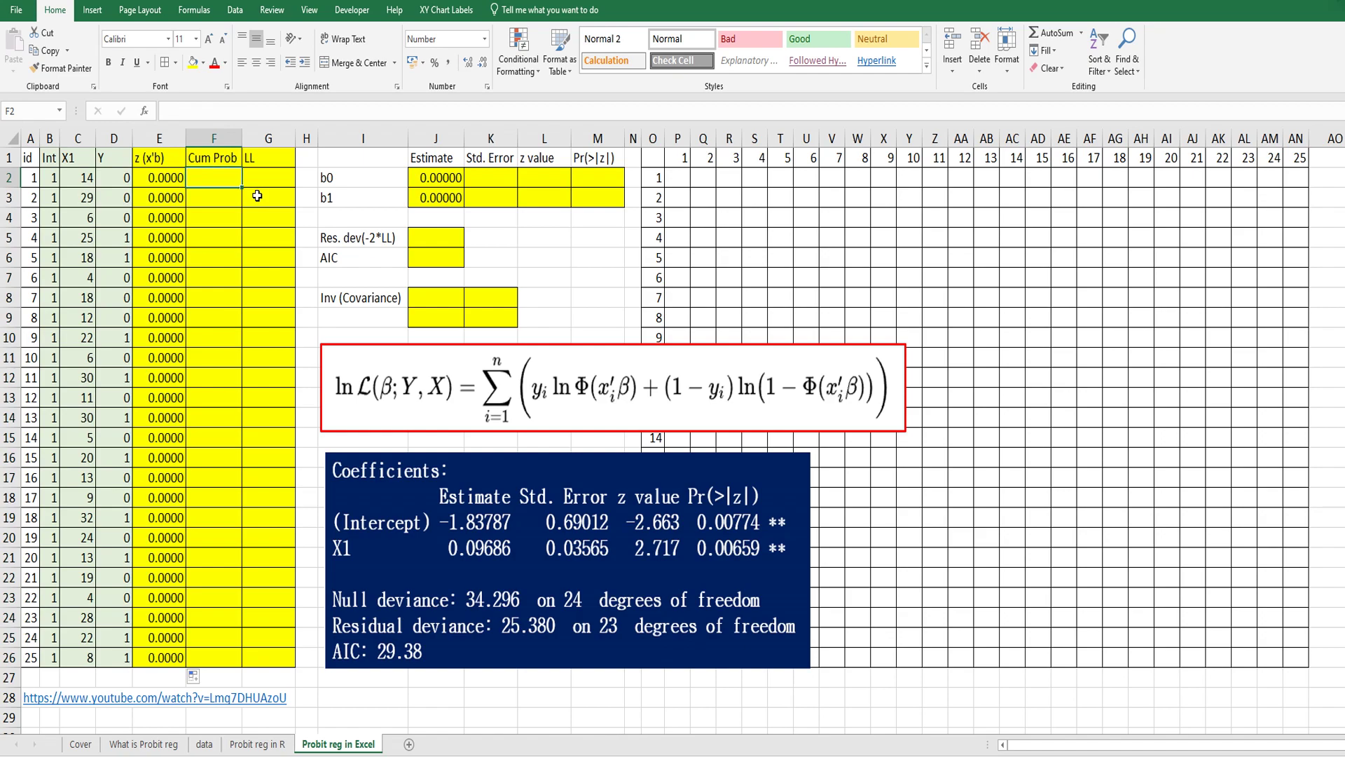
type("=no")
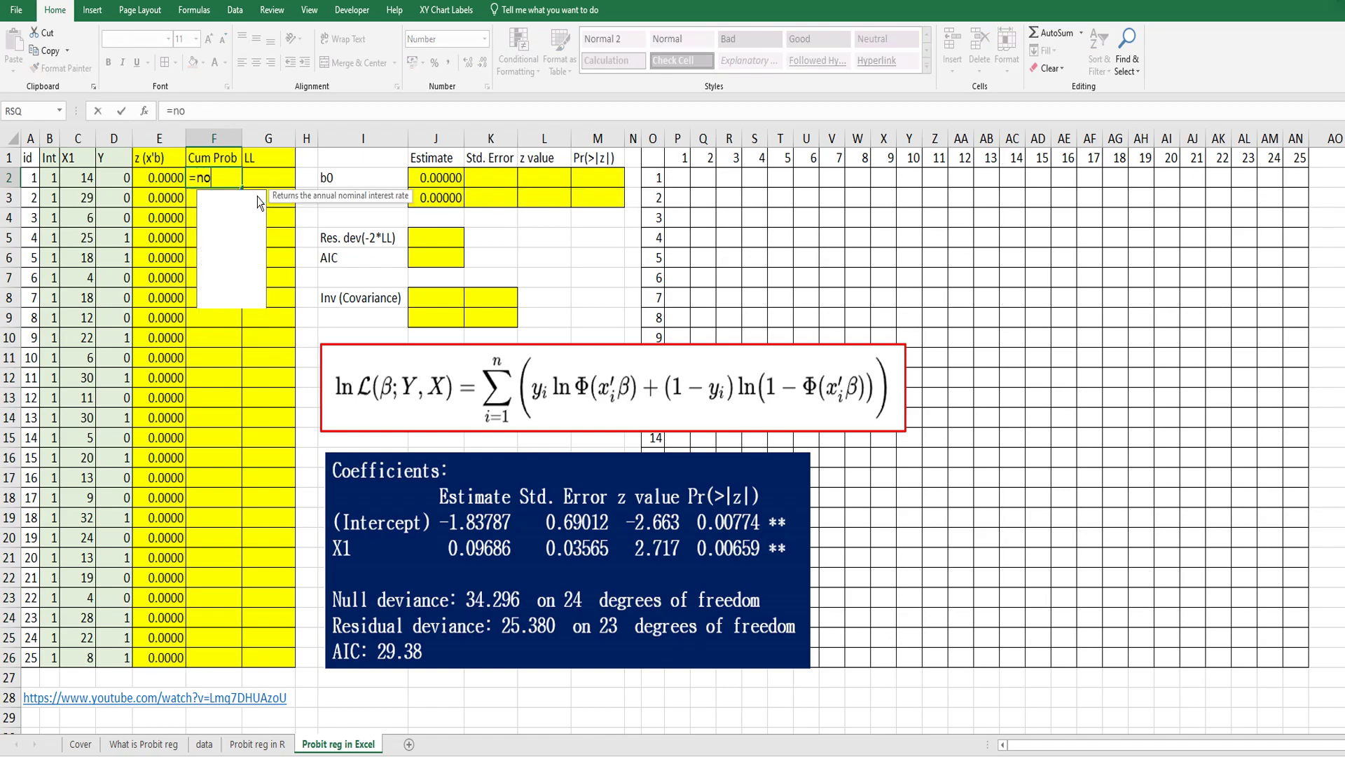
type("rm.")
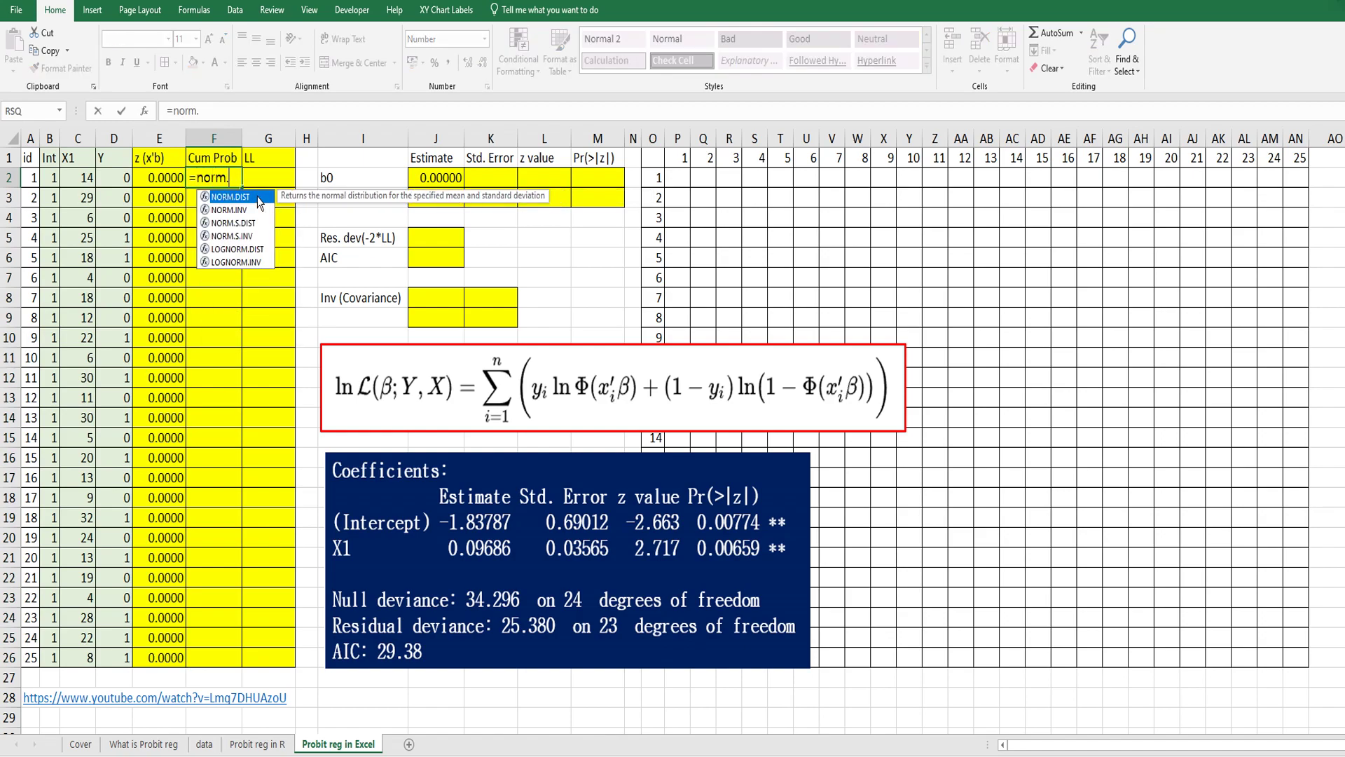
type("s.dist(")
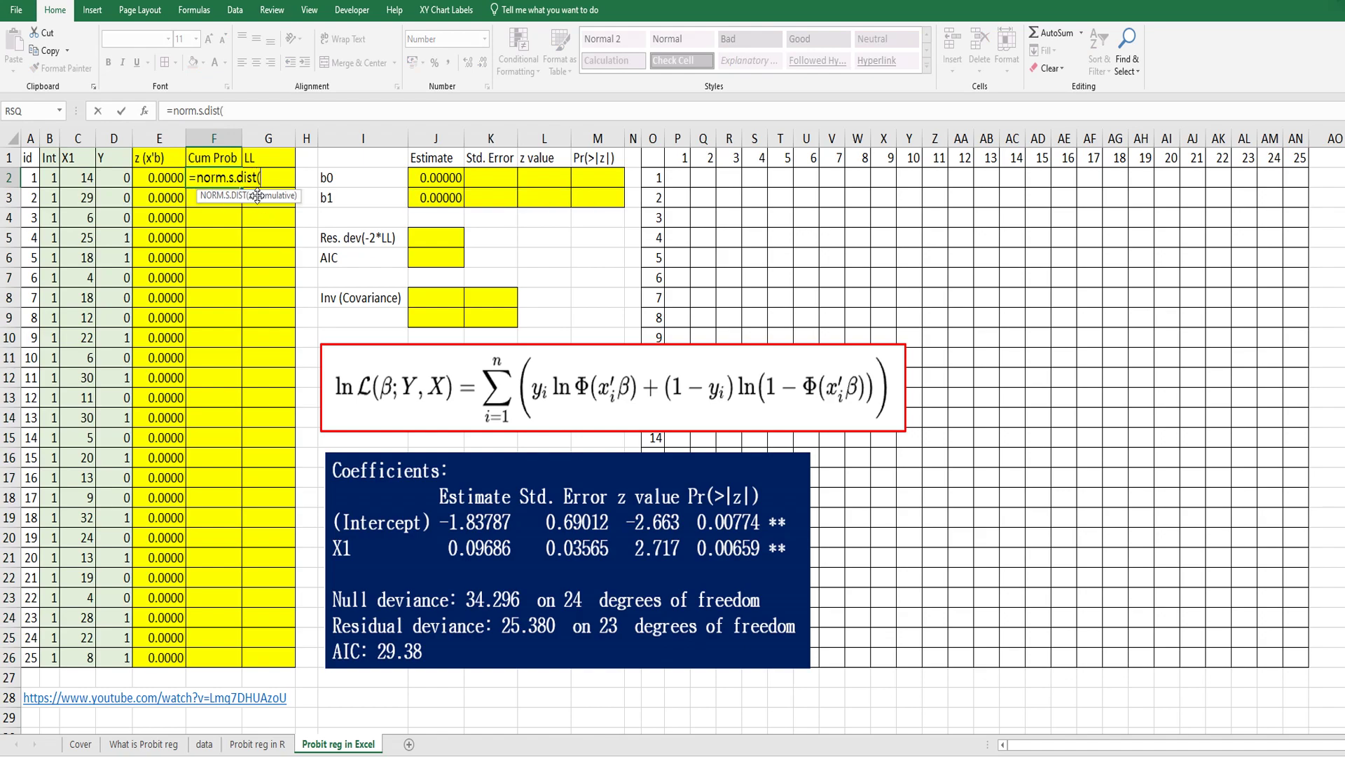
left_click(167, 177)
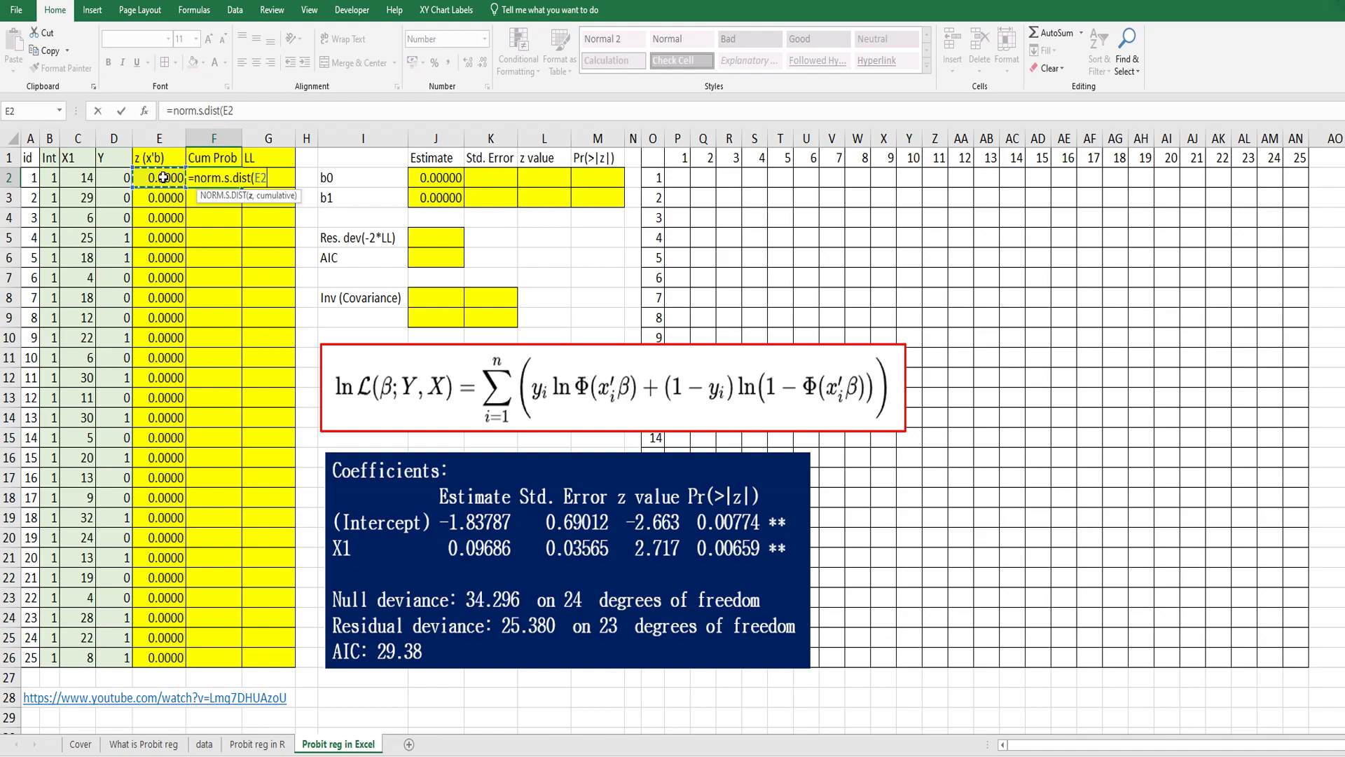
type(",true")
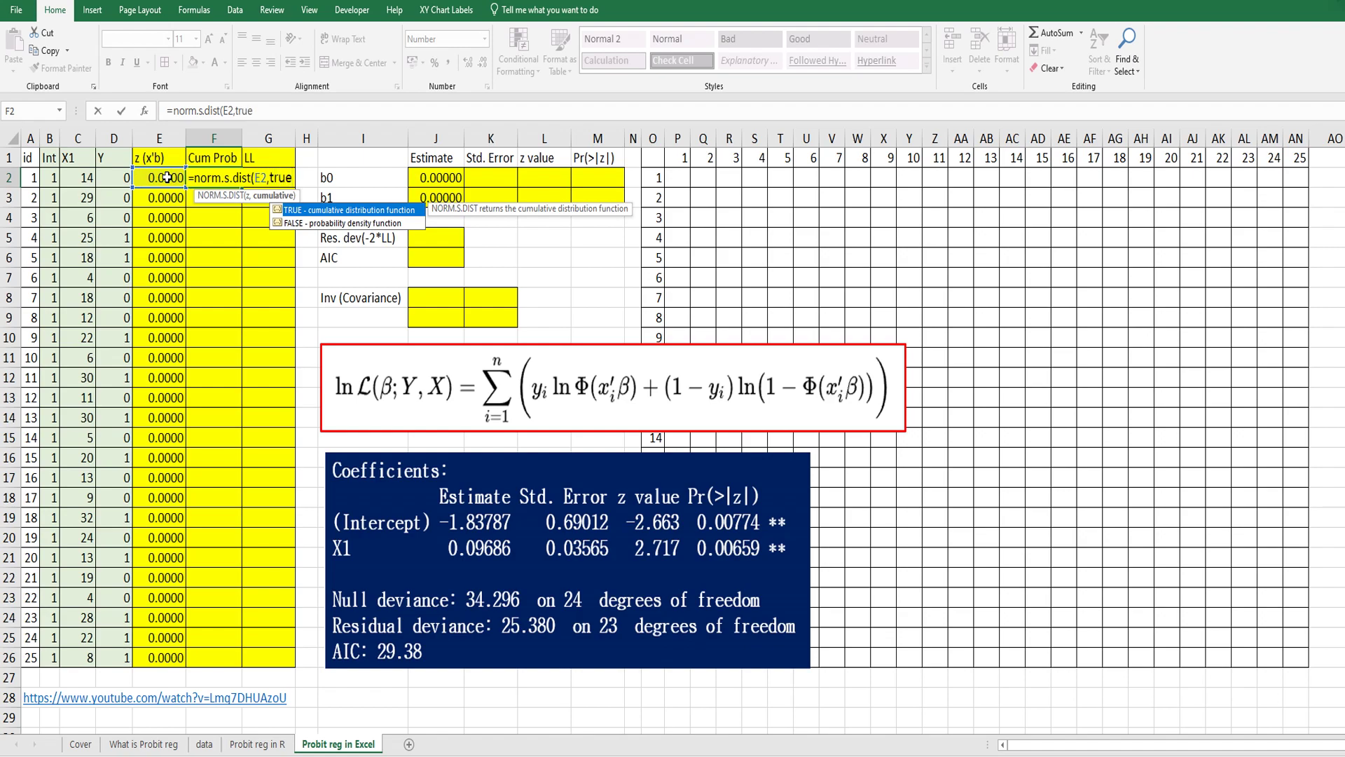
key("Return")
left_click(222, 178)
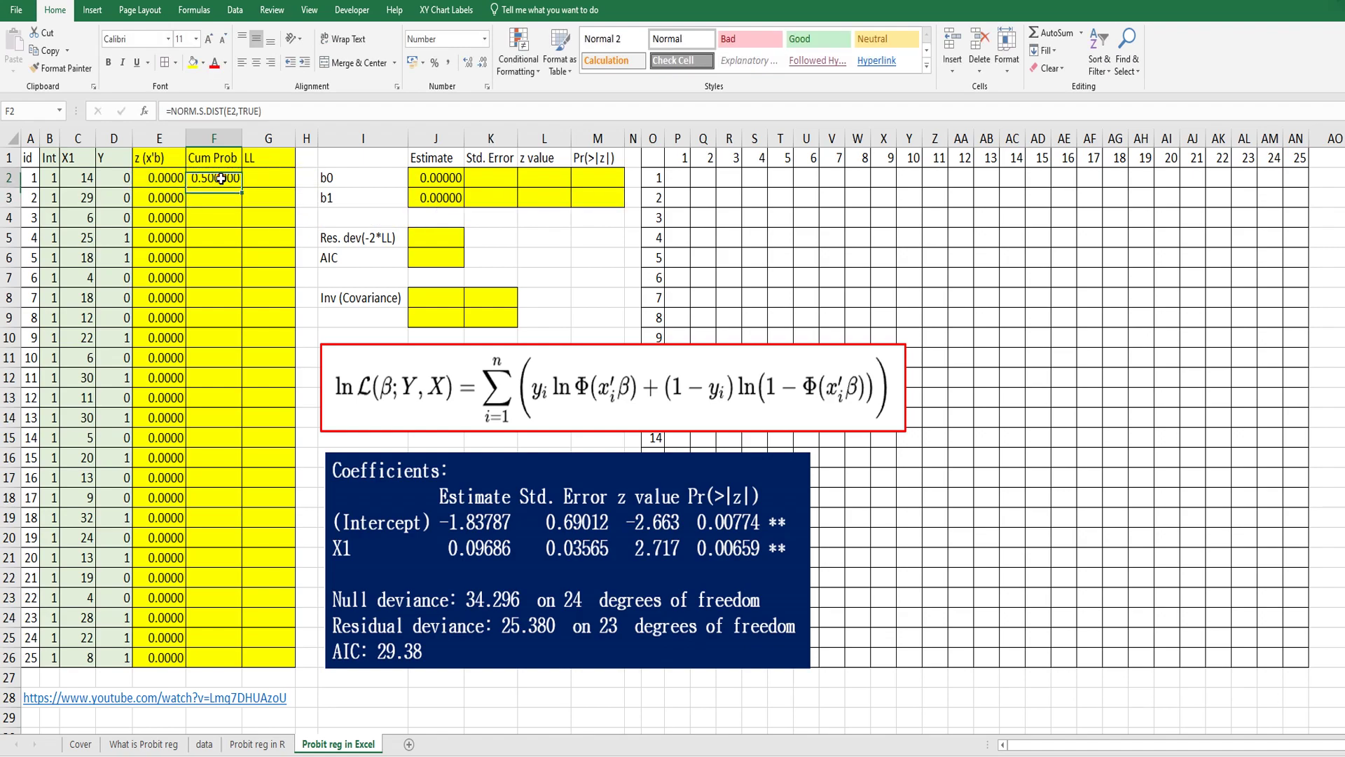
double_click(241, 190)
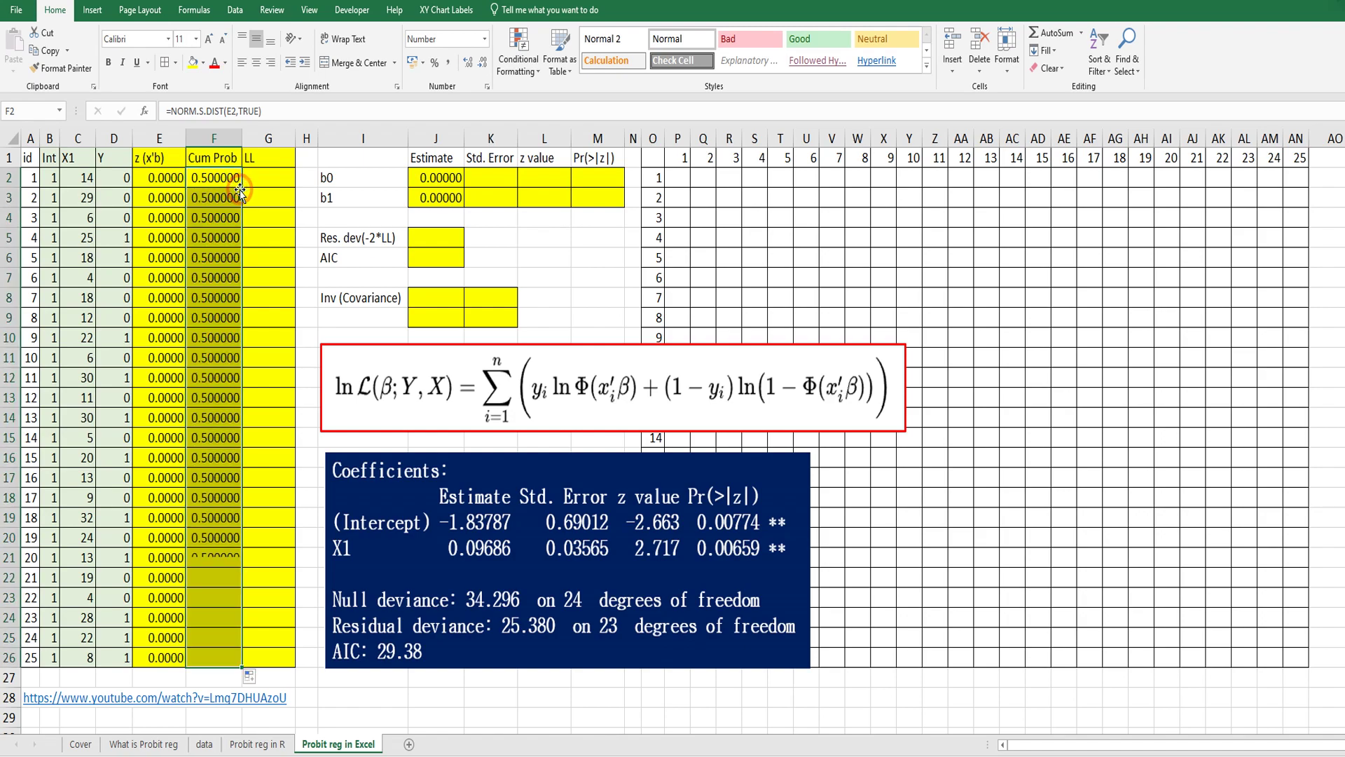
left_click(264, 173)
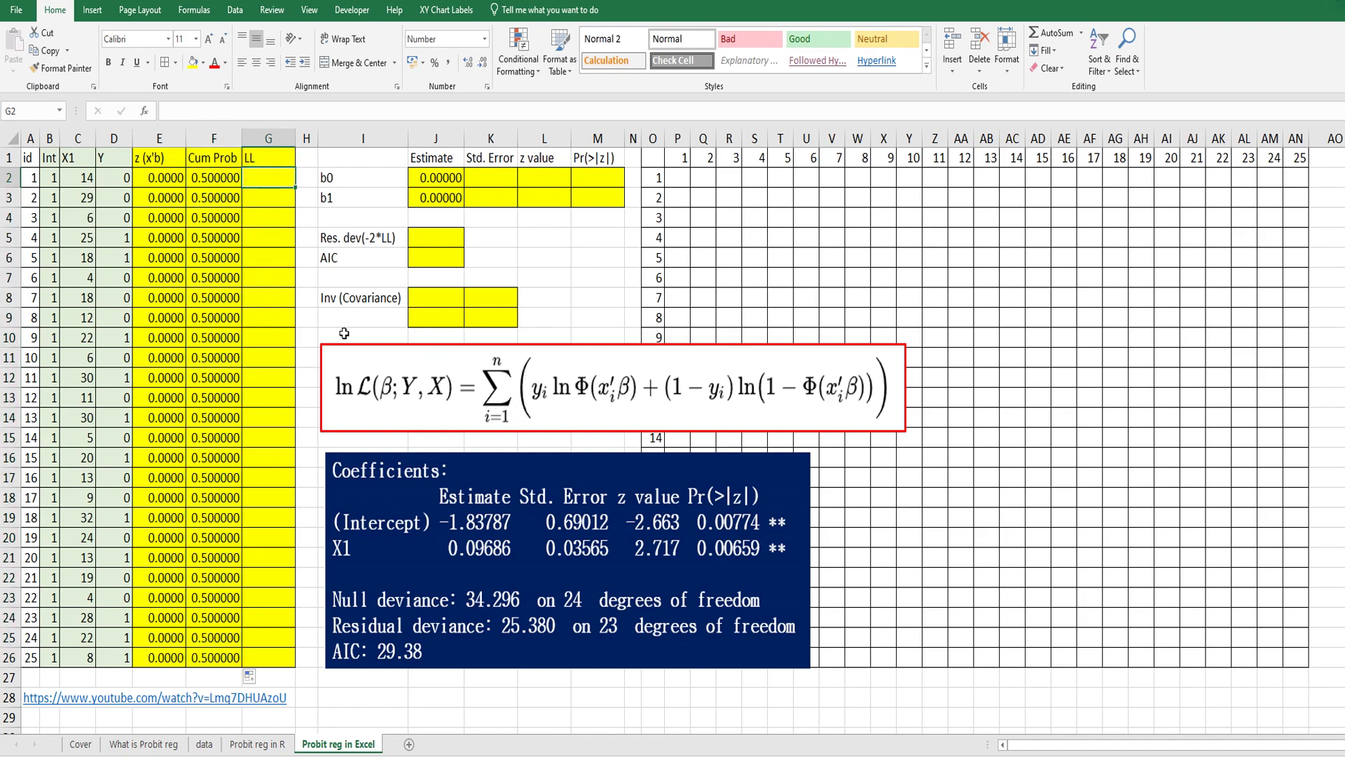
Enter the log-likelihood formula =D2*LN(F2)+(1-D2)*LN(1-F2) in G2.
type("=")
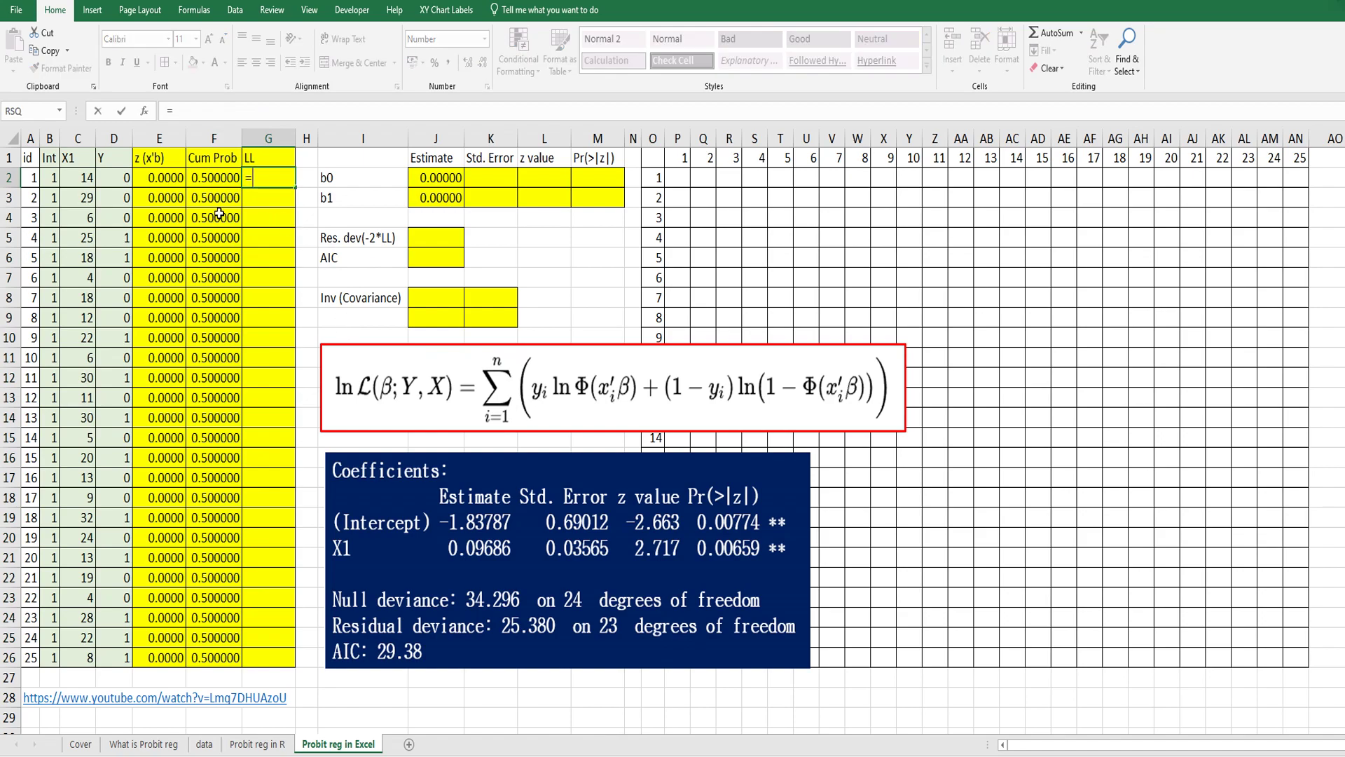
left_click(118, 178)
type("*")
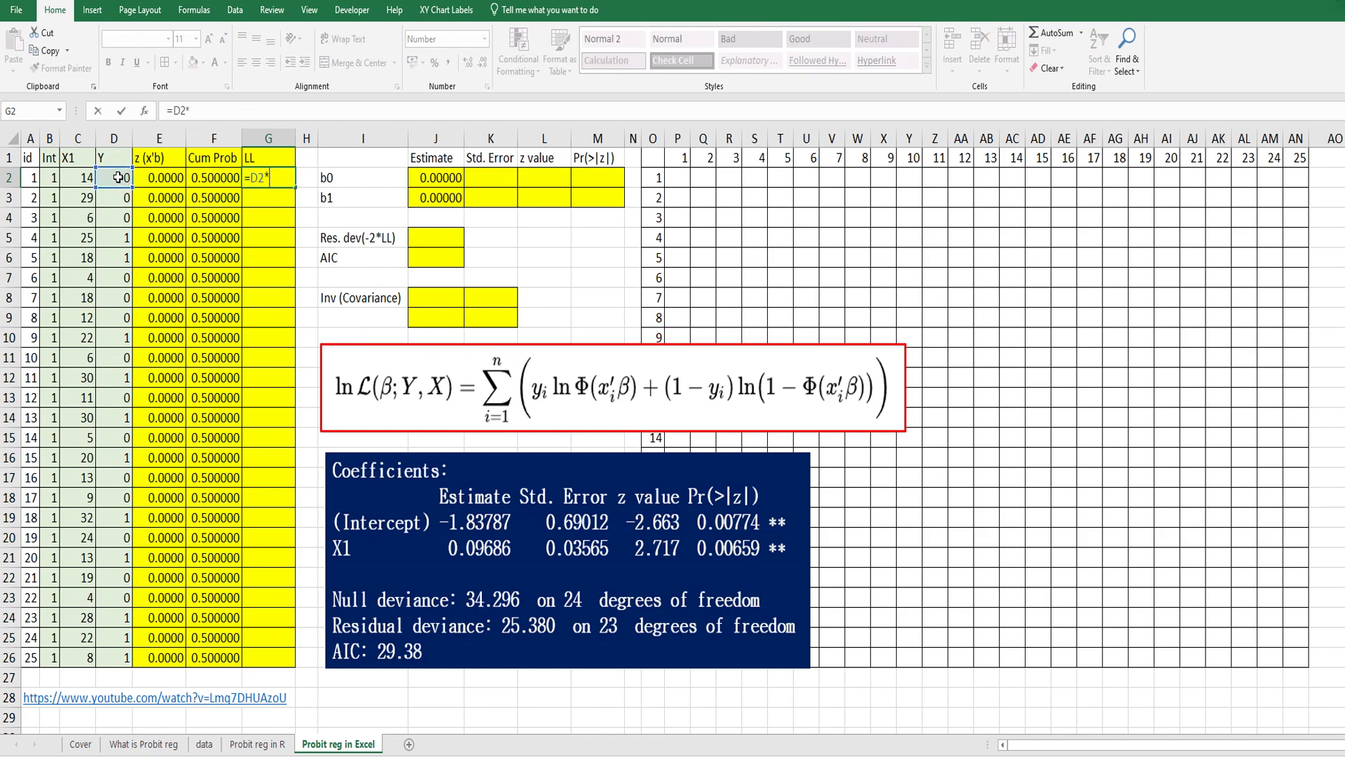
type("ln(")
left_click(211, 175)
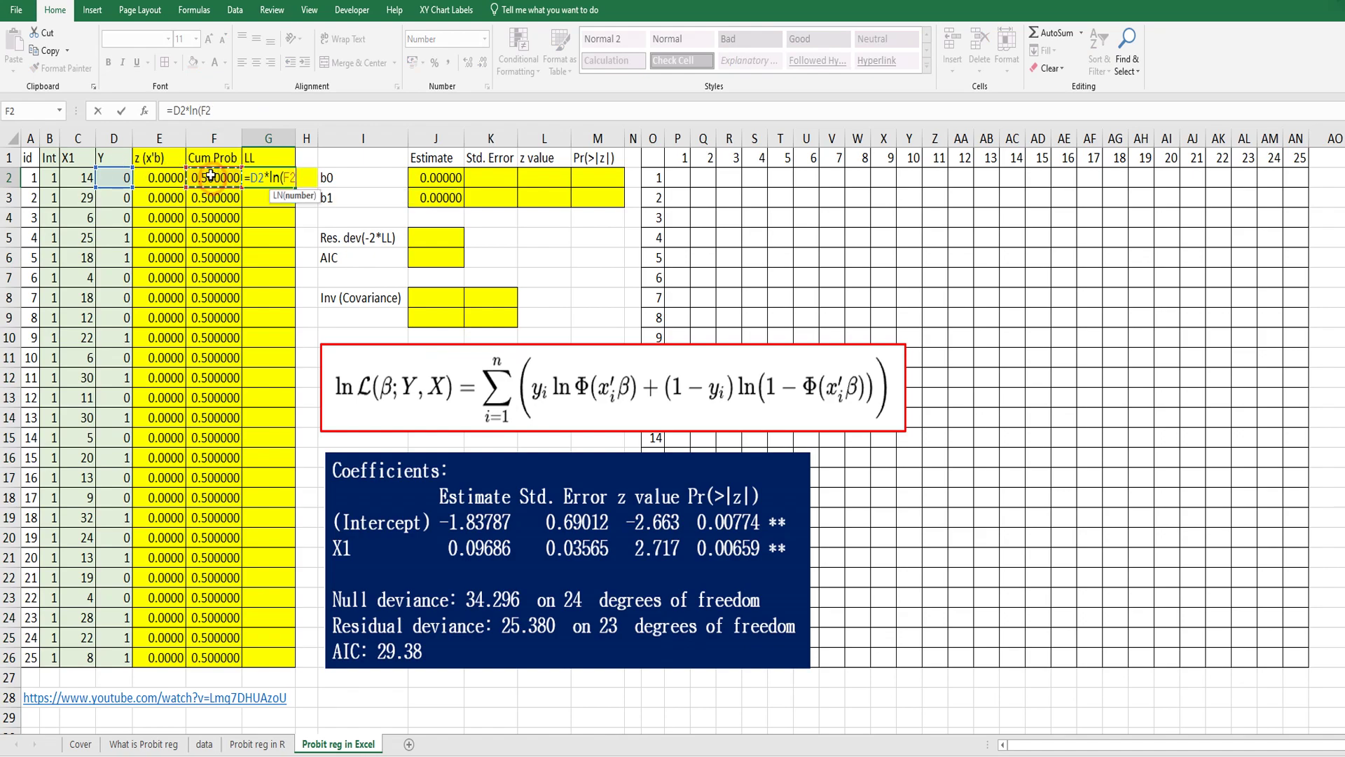
type(")")
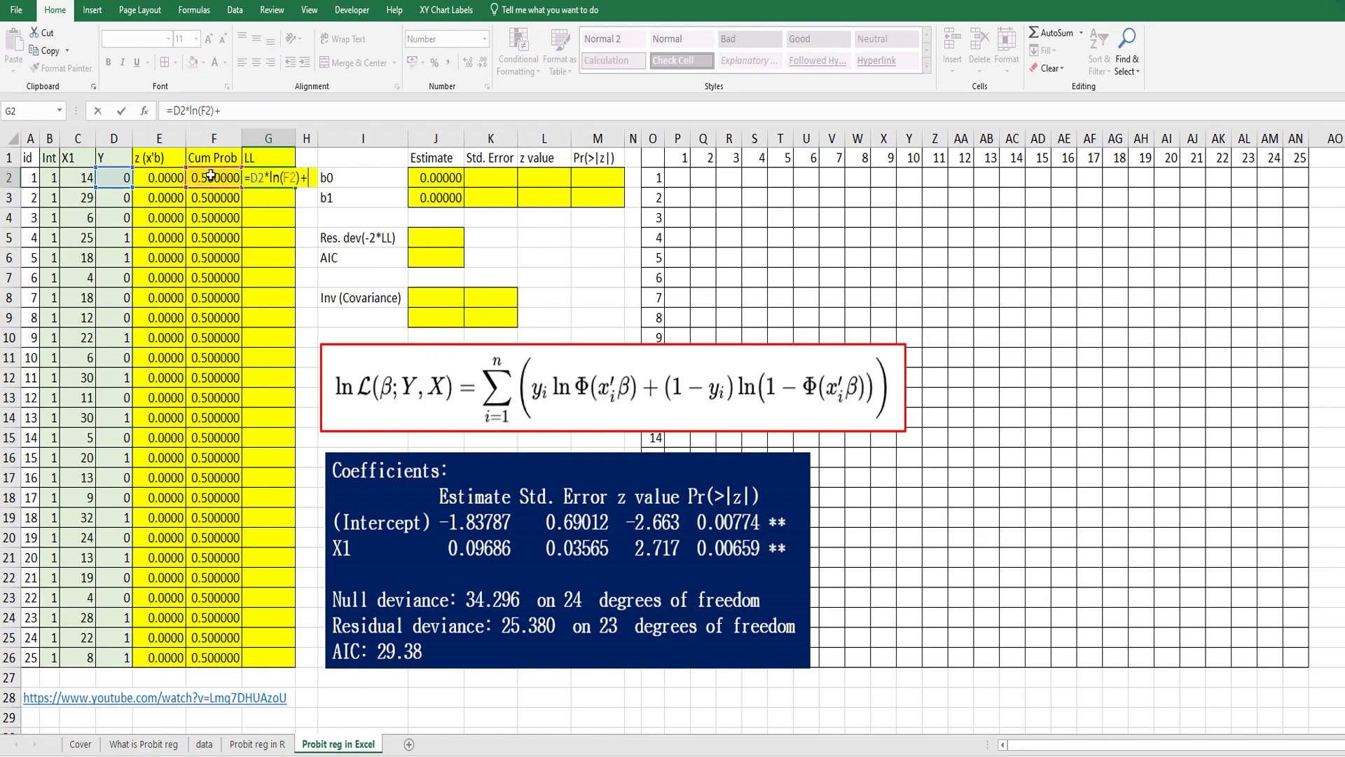
type("+(1")
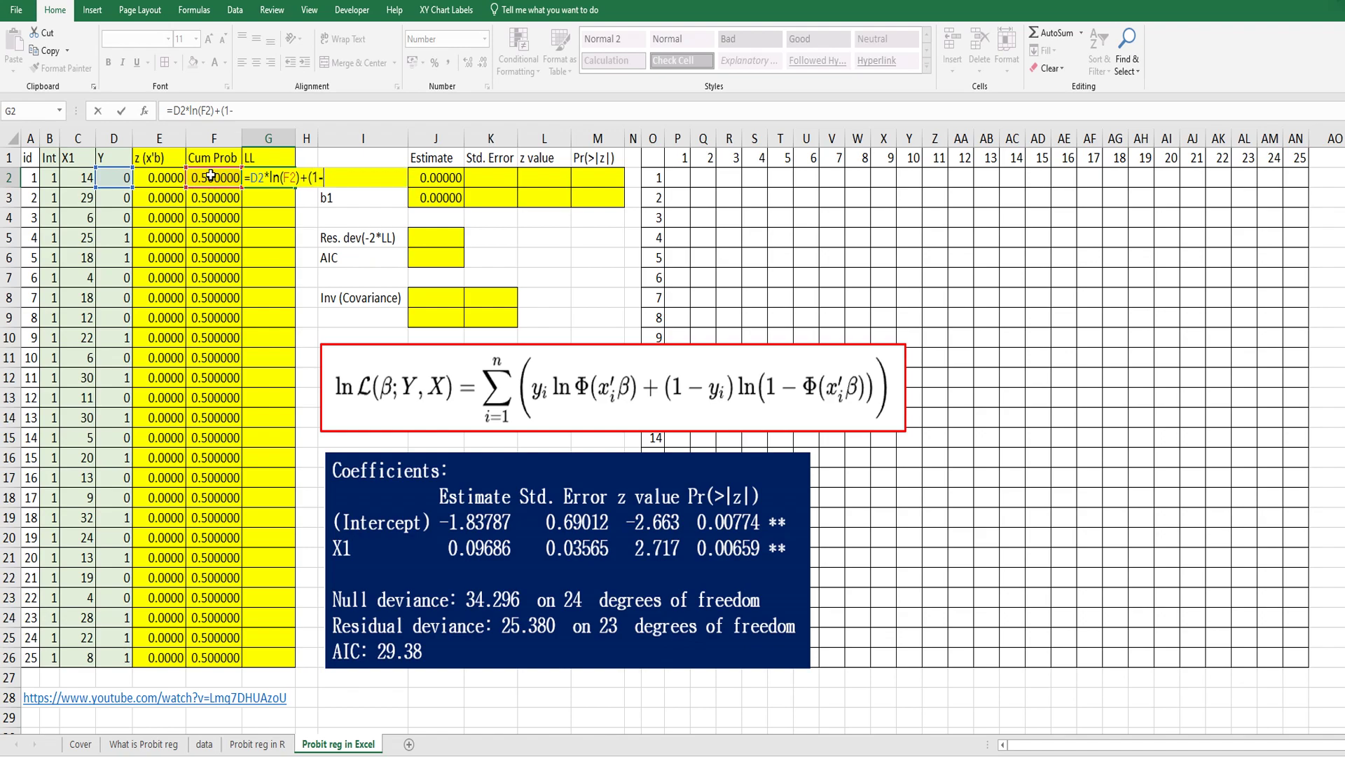
type("-")
left_click(122, 177)
type(")*ln(")
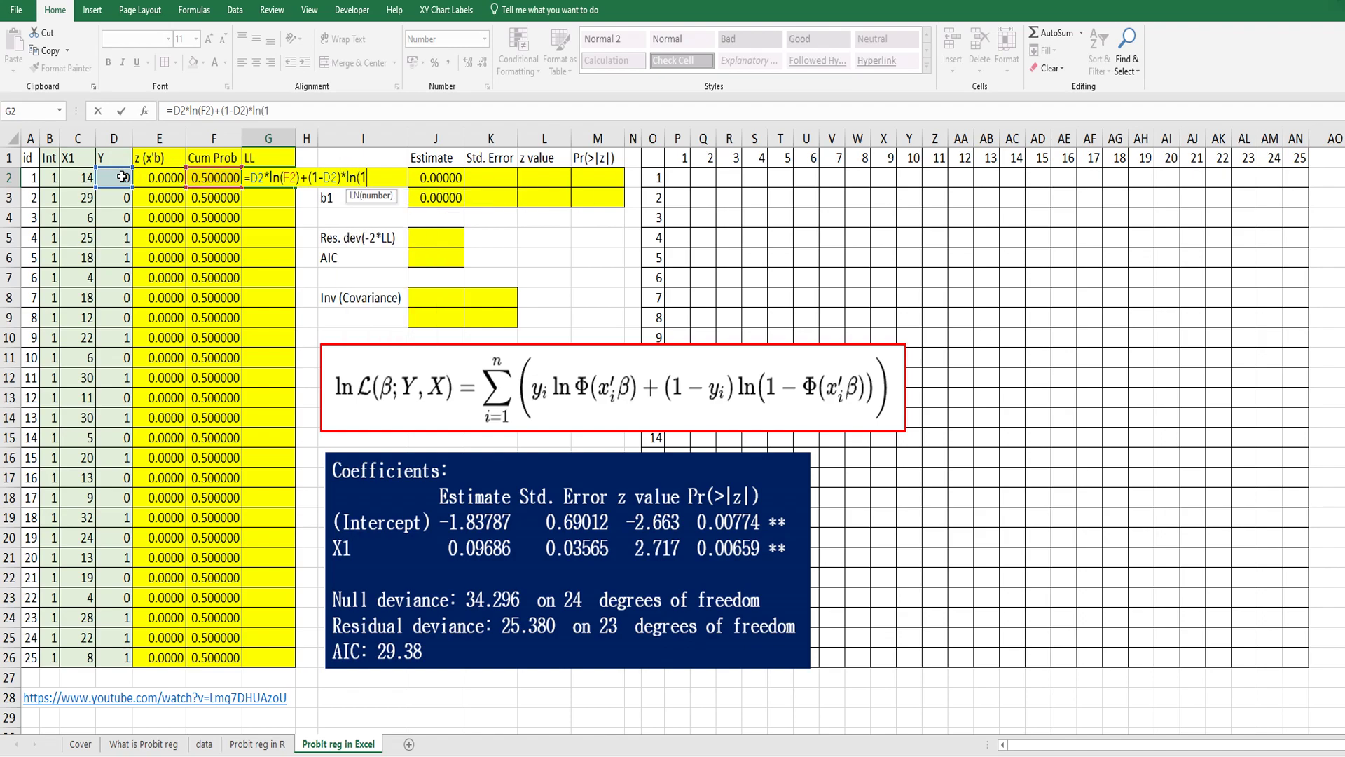
type("1-")
left_click(201, 178)
key("Return")
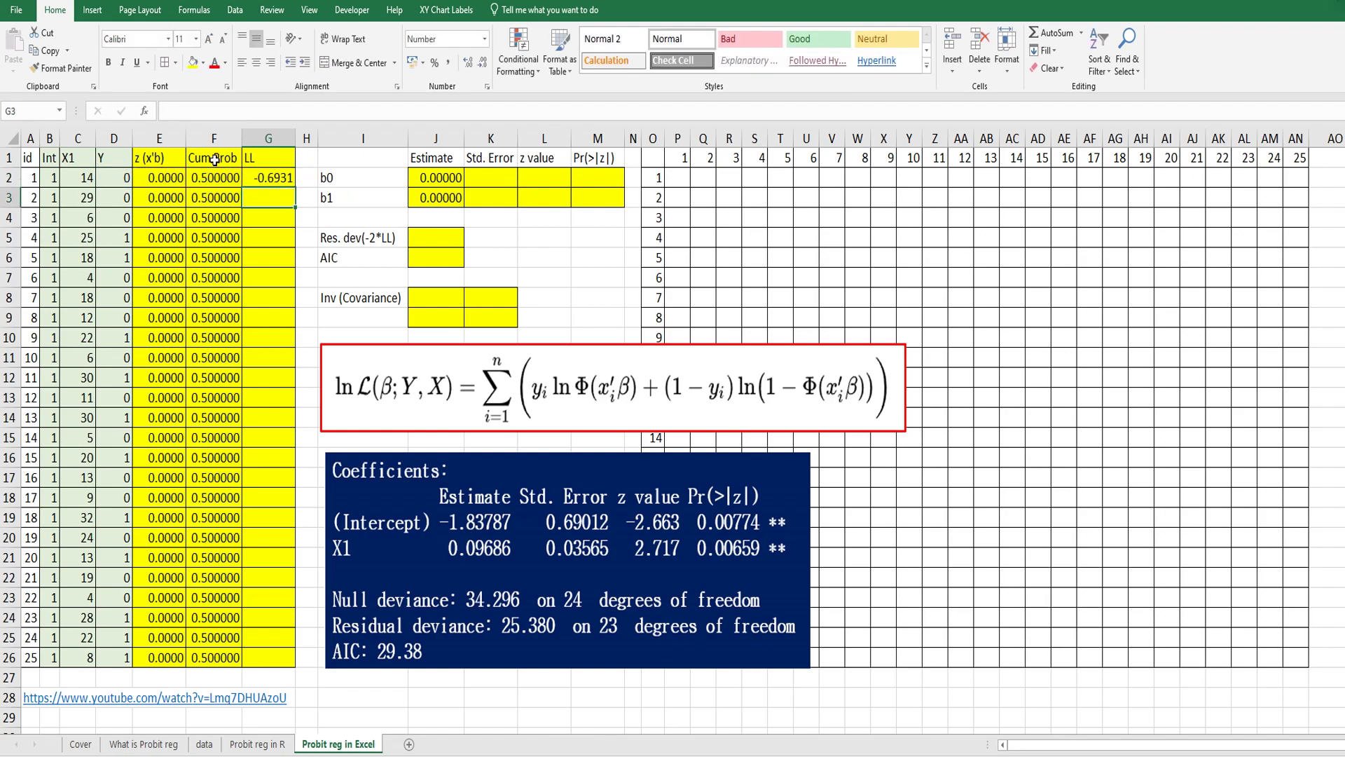
Copy the LL formula down to G26 and check the copy in G5.
left_click(265, 179)
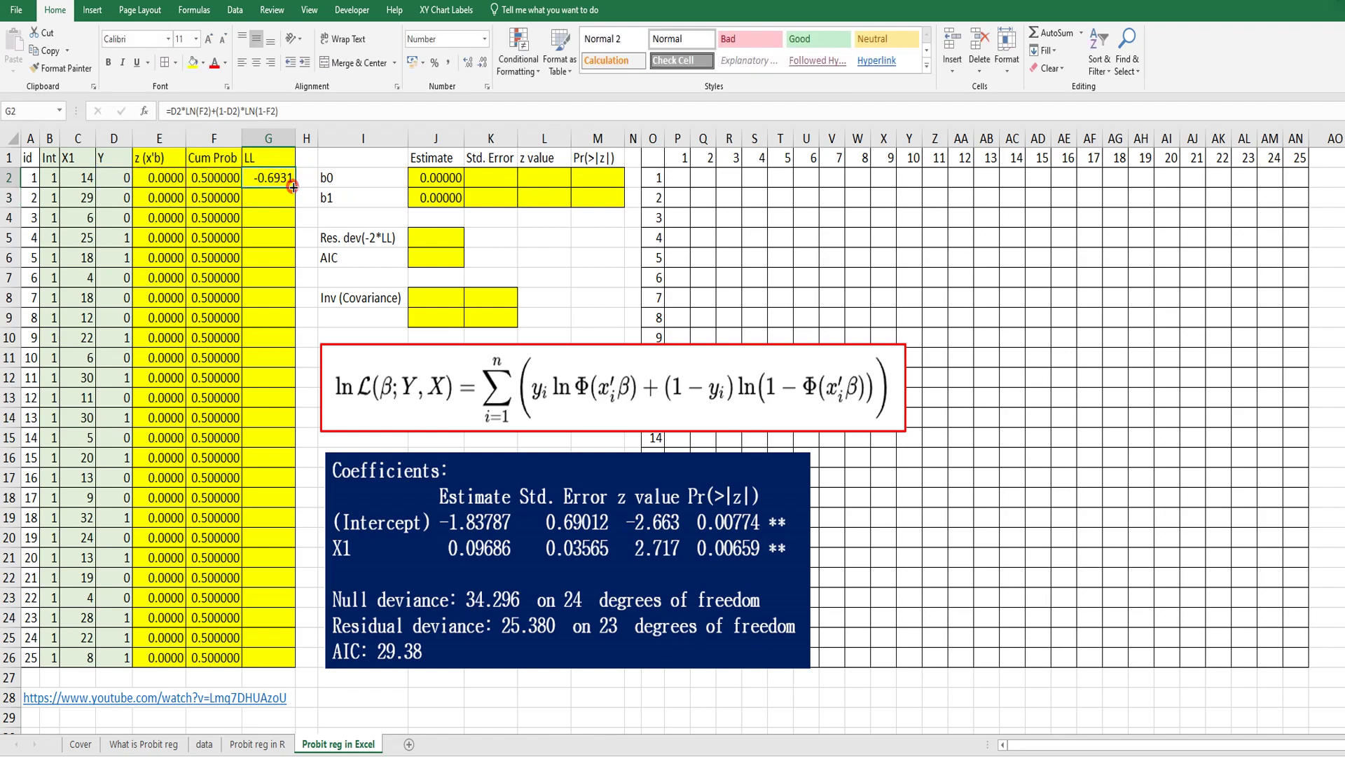
double_click(294, 187)
left_click(275, 246)
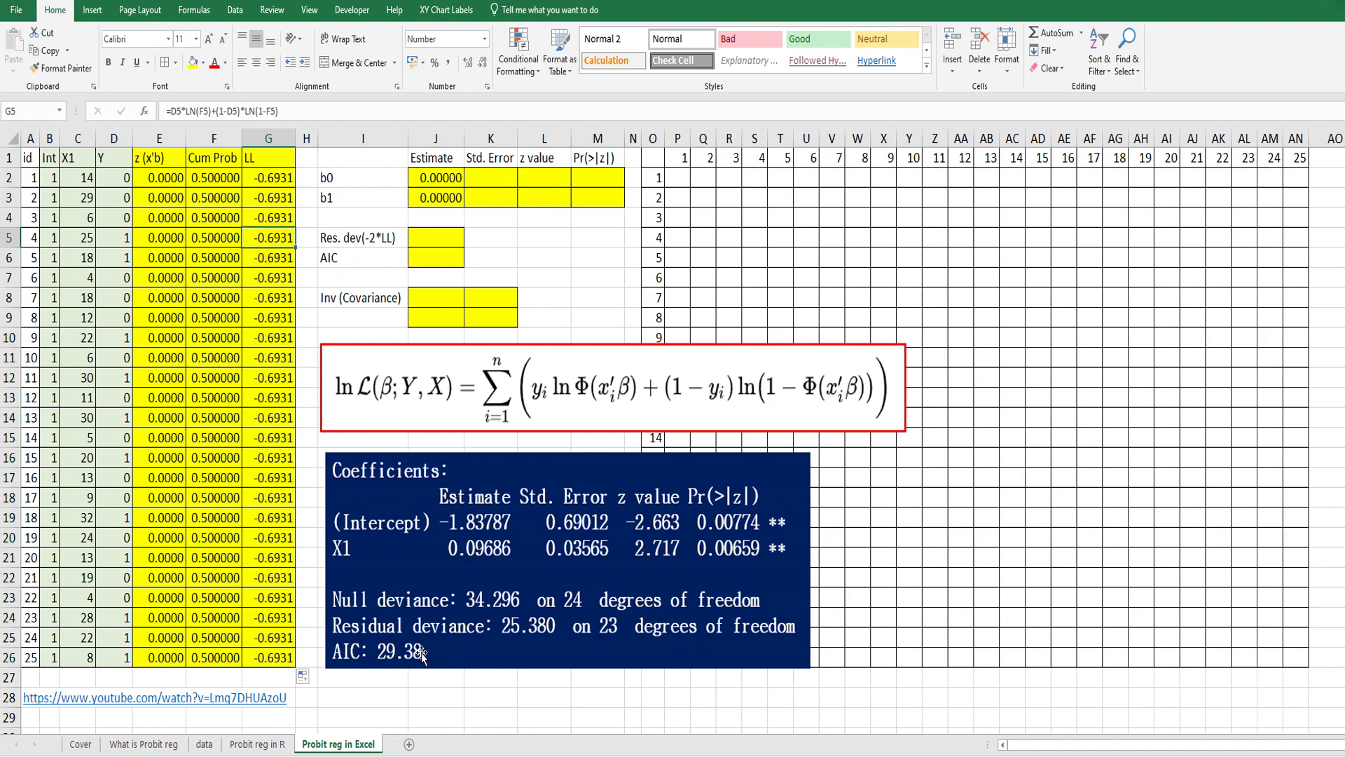
left_click(446, 243)
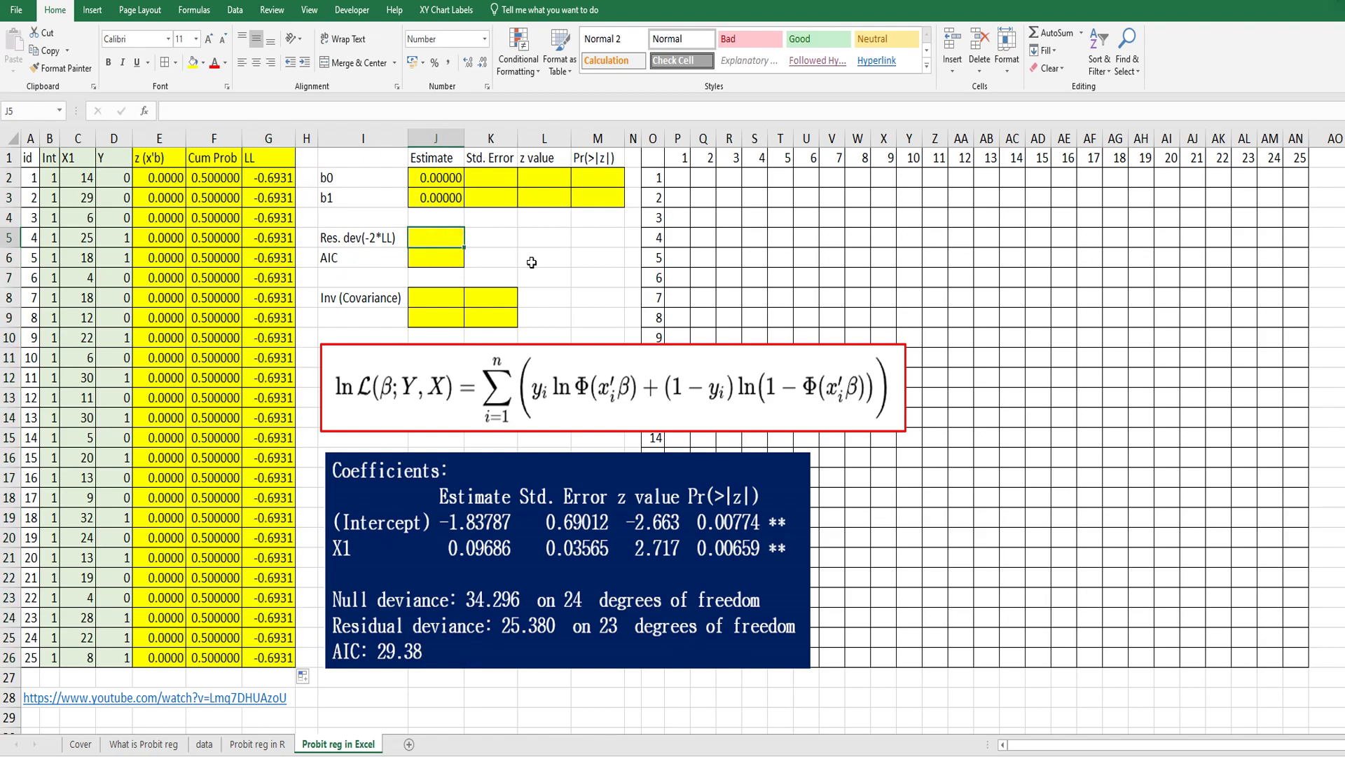
Enter =-2*SUM(G2:G26) in J5, giving a residual deviance of 34.6574.
type("=-2")
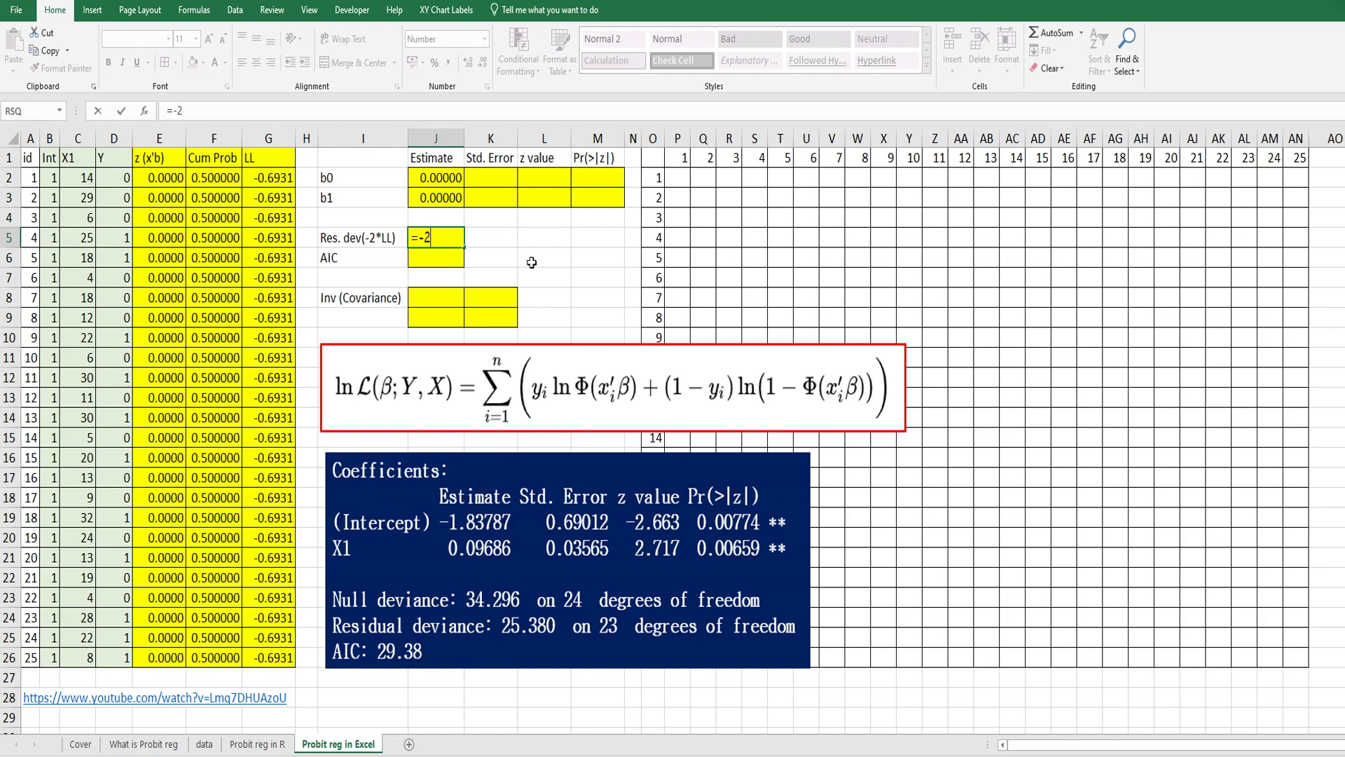
type("*sum(")
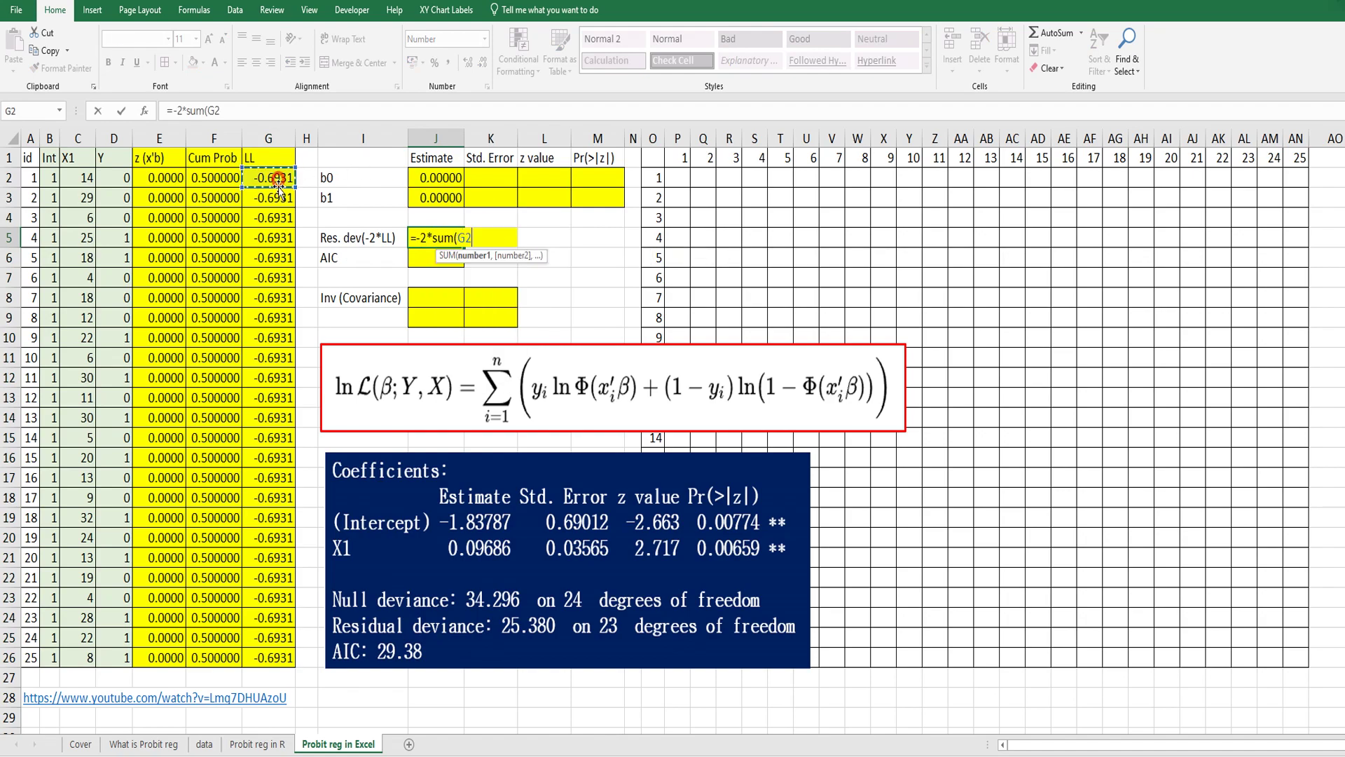
left_click_drag(278, 180, 275, 659)
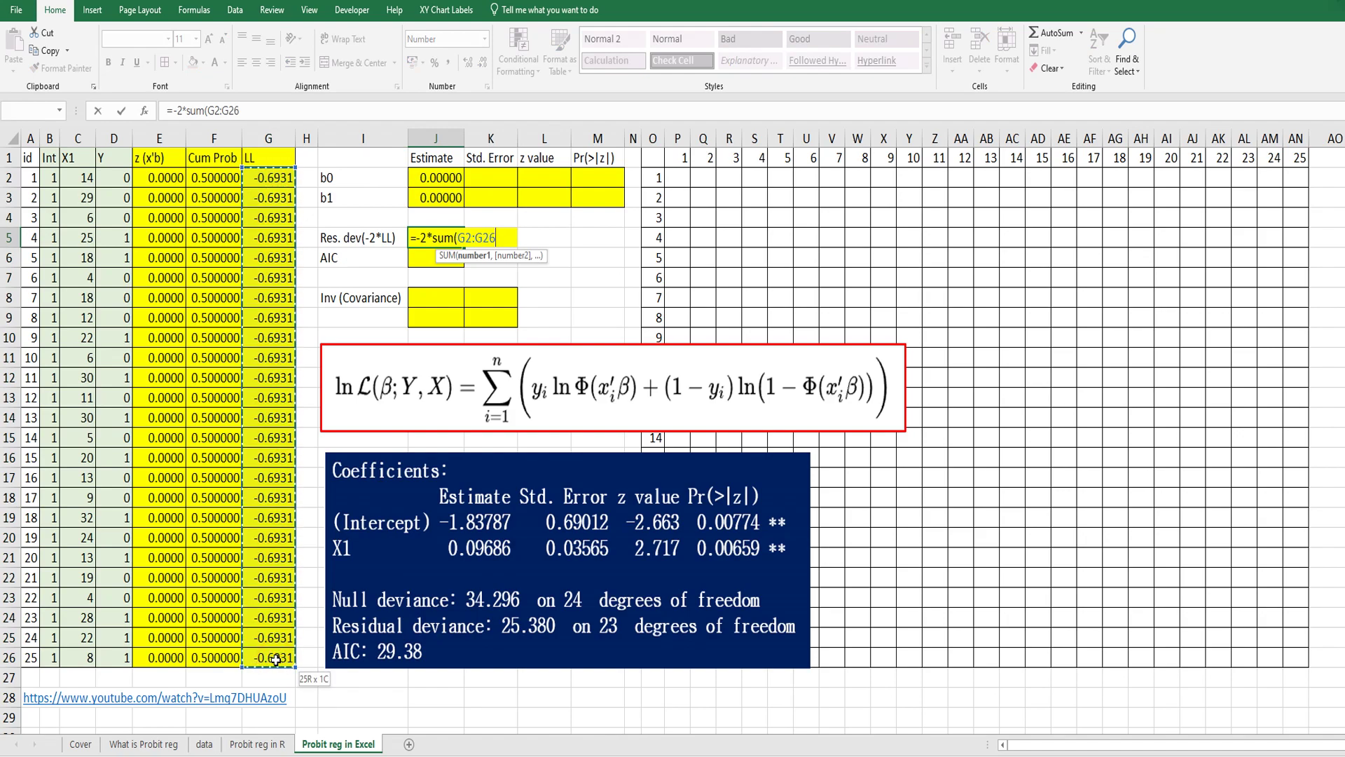
type(")")
key("Return")
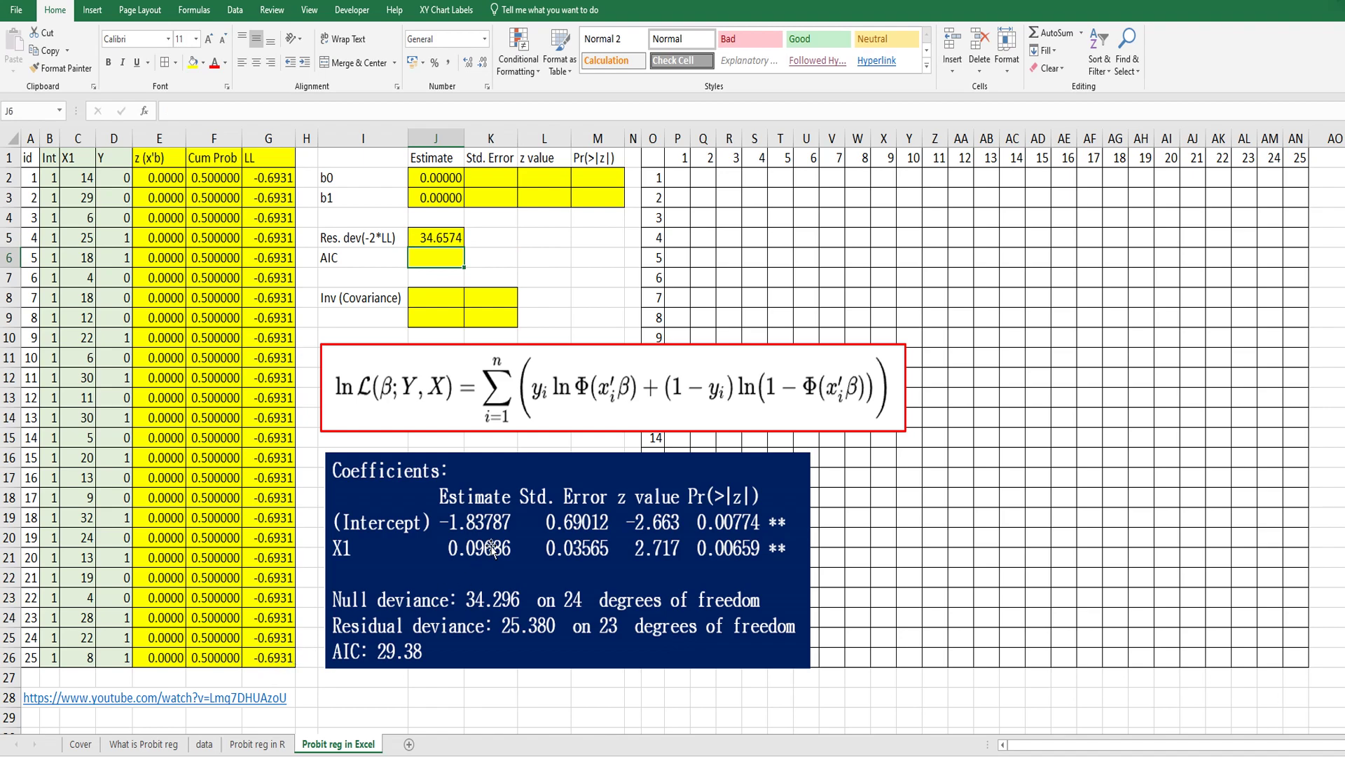
left_click(437, 239)
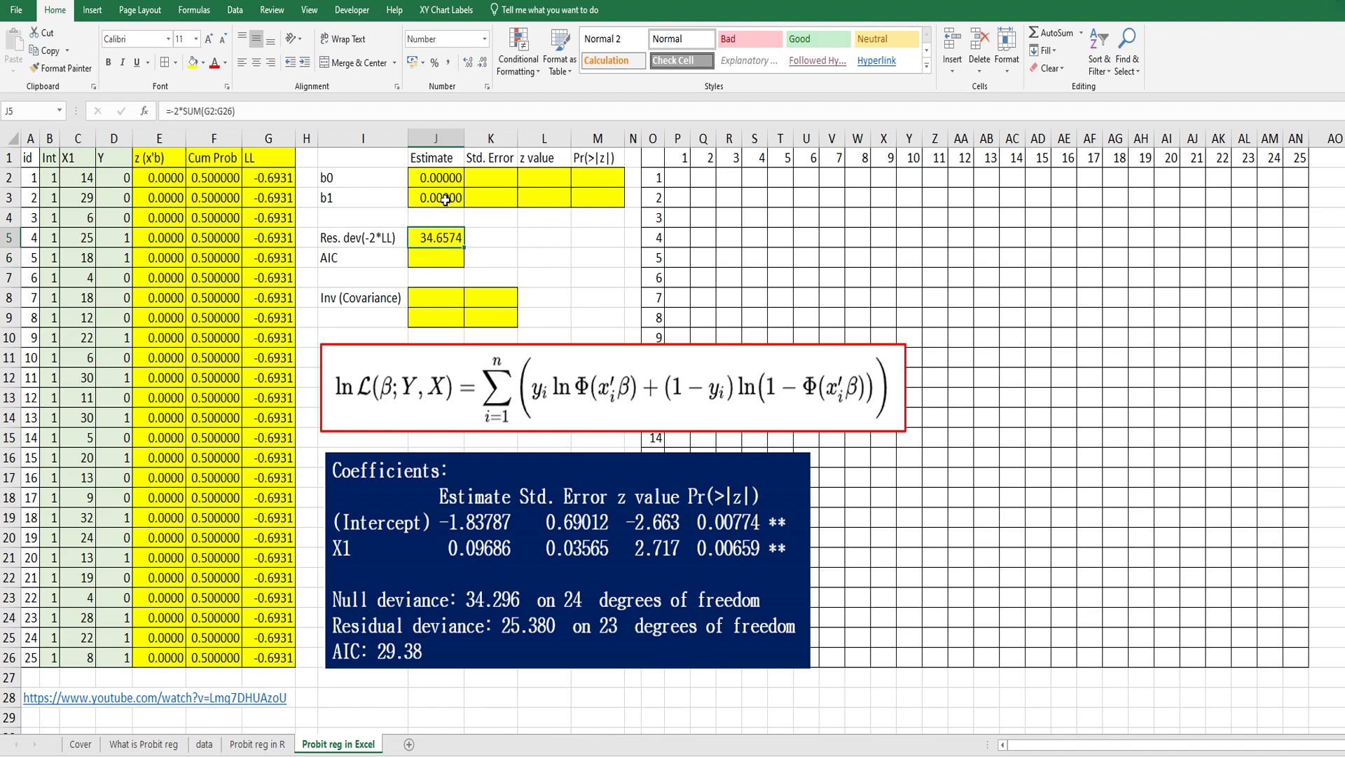
left_click(235, 10)
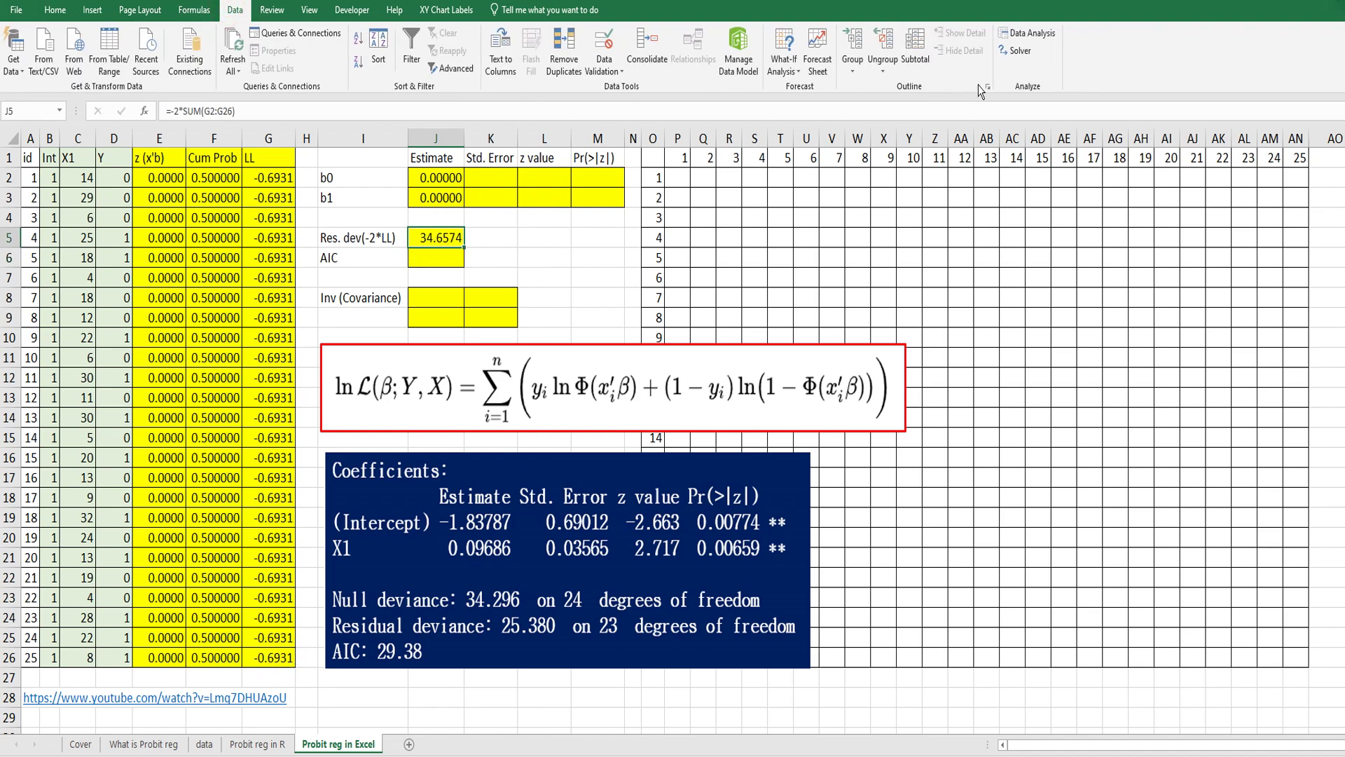
Run Solver to minimise J5 by changing J2:J3 and keep the solution.
left_click(1016, 50)
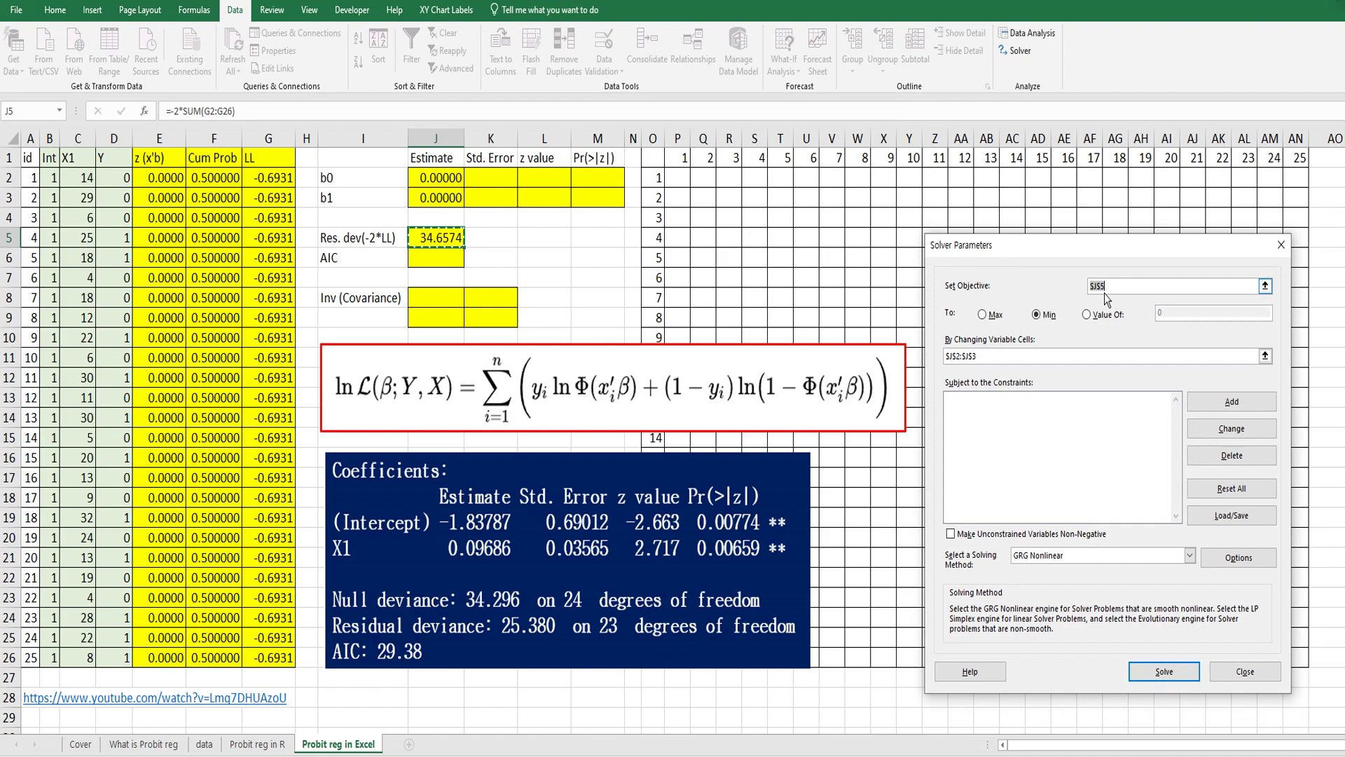
left_click(1265, 286)
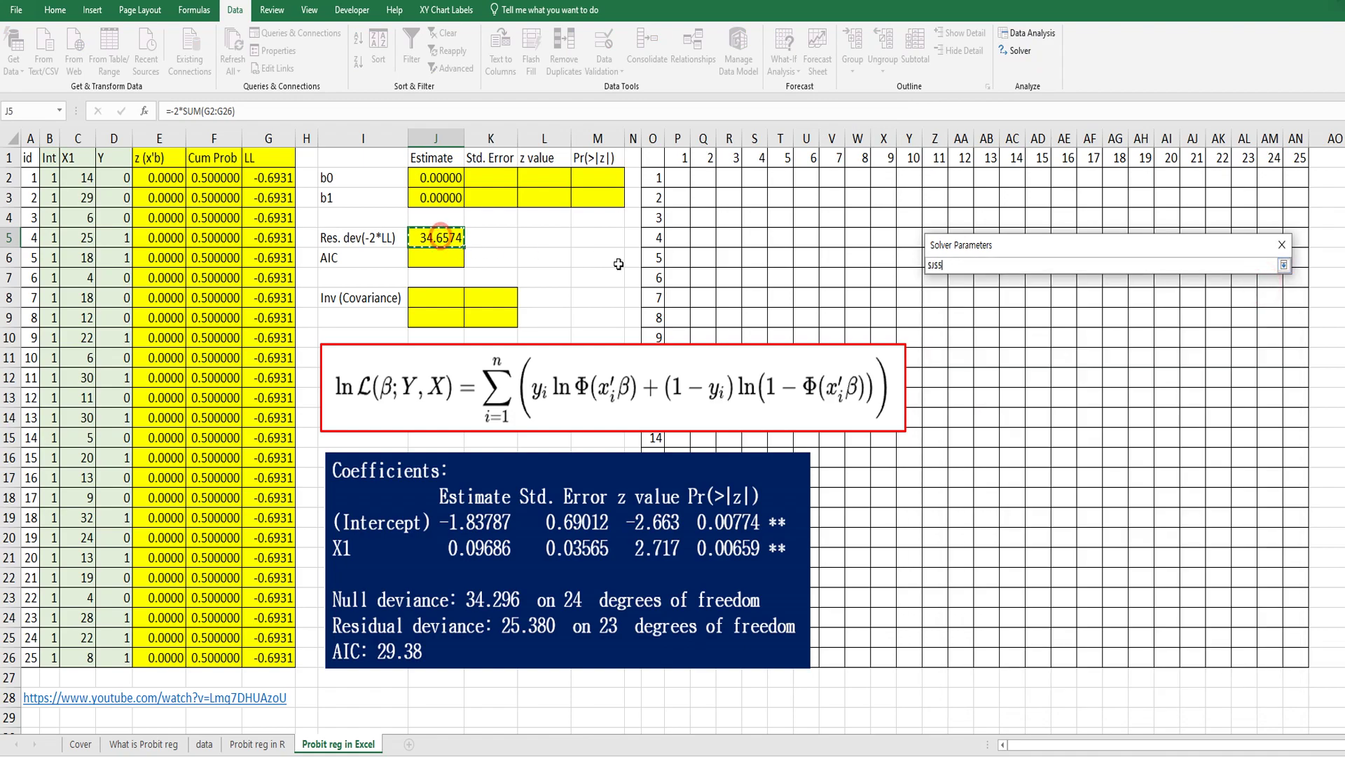
left_click(1283, 264)
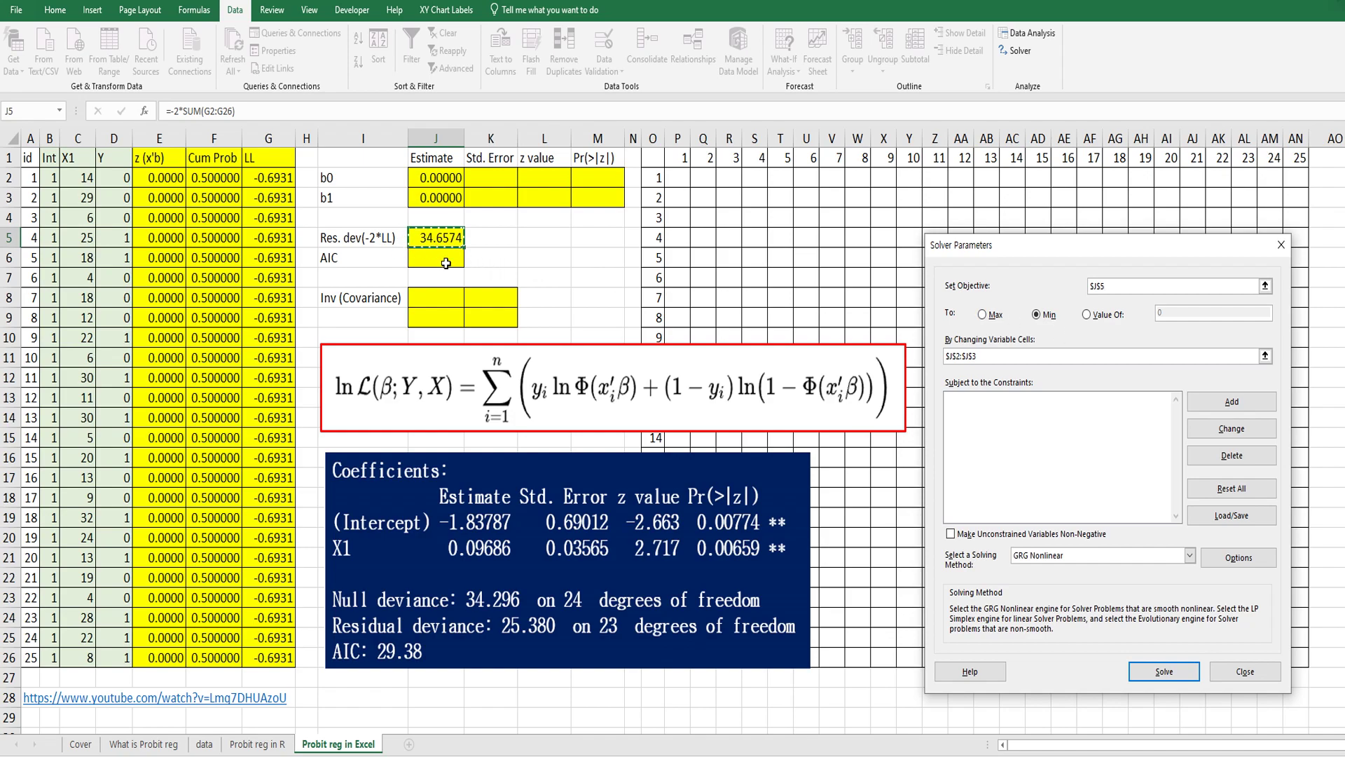
left_click(1265, 356)
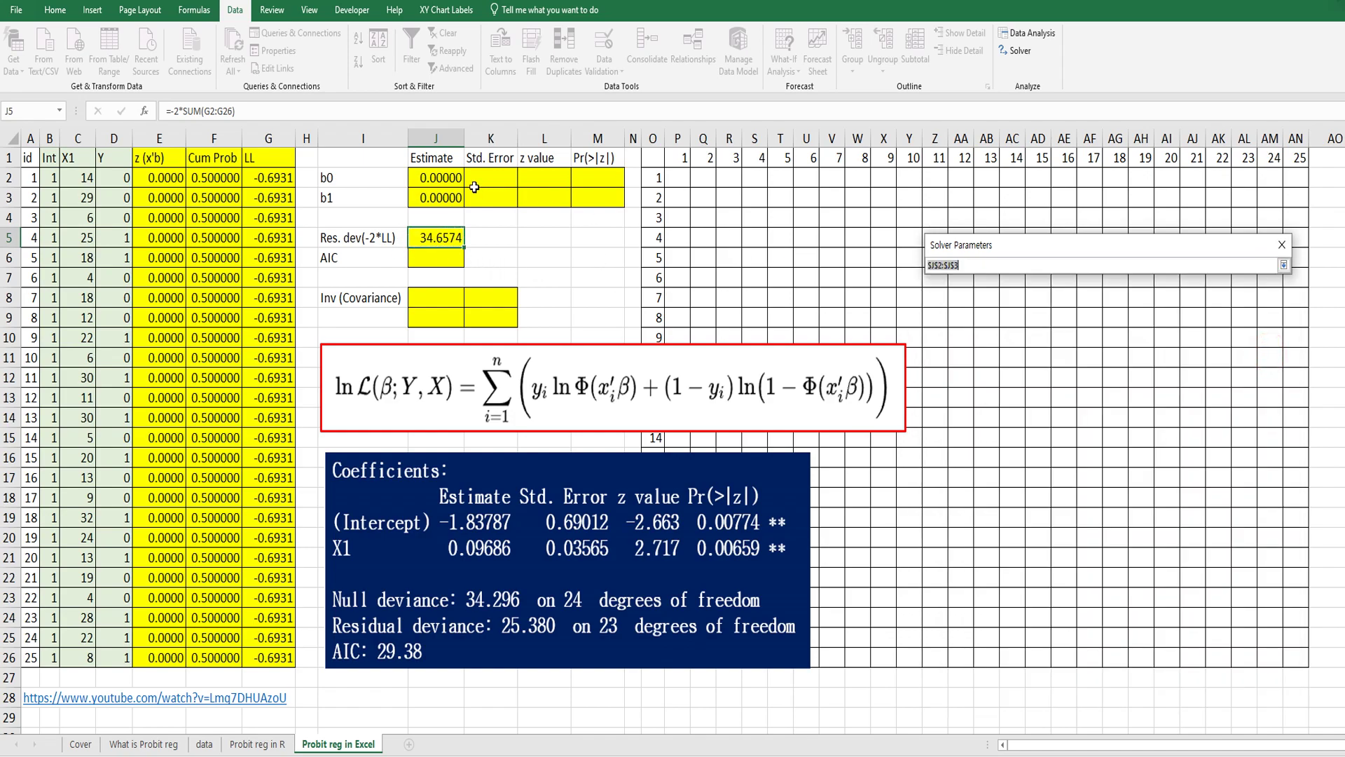
left_click(446, 180)
left_click_drag(445, 181, 447, 198)
left_click(1284, 265)
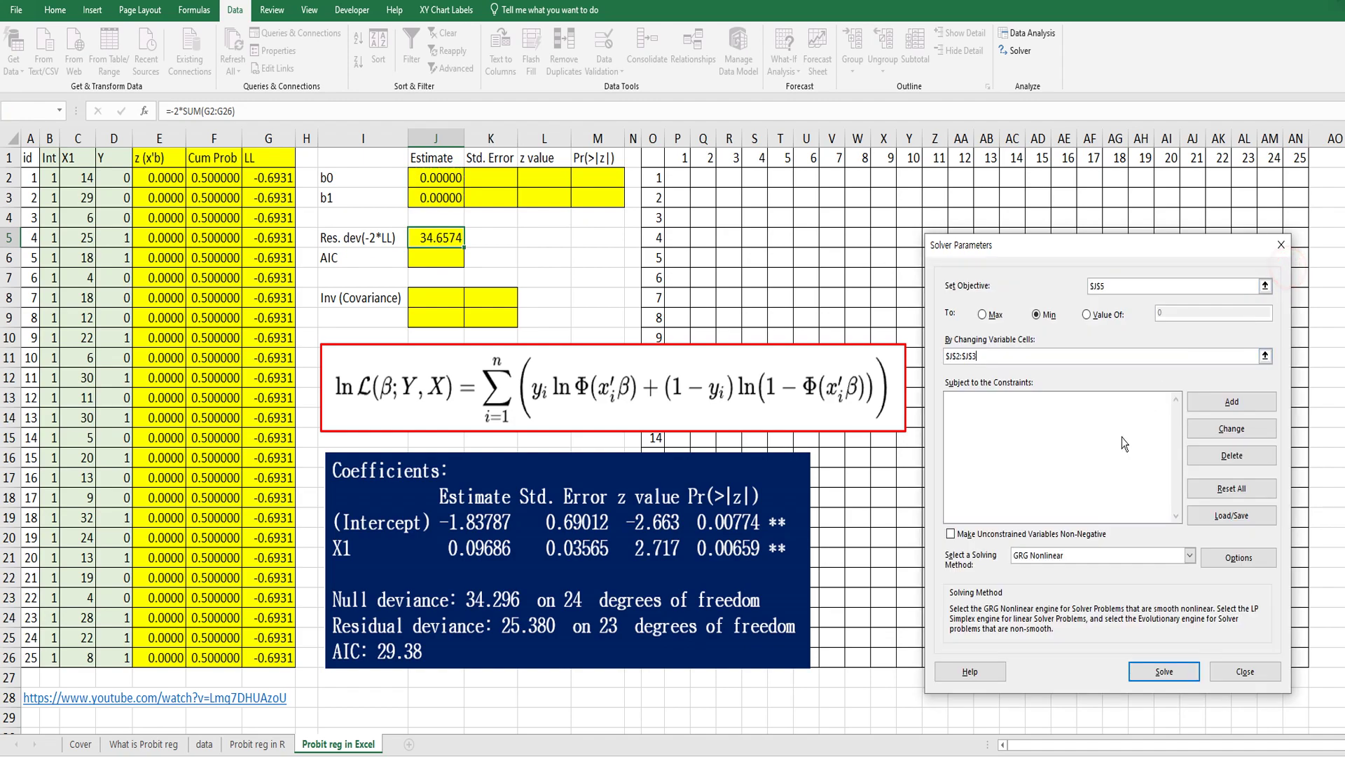
left_click(1164, 672)
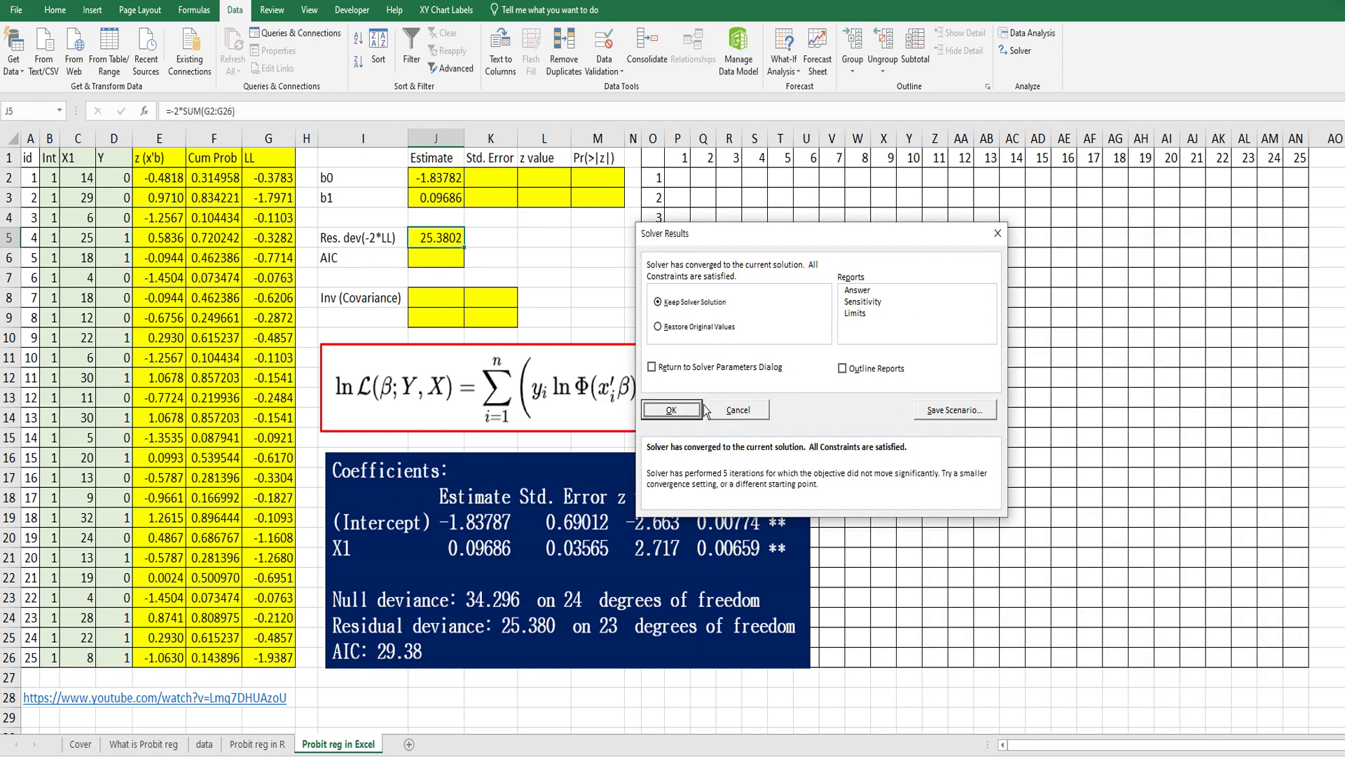
left_click(680, 412)
Rerun Solver to refine to b0 = -1.83787, b1 = 0.09686, deviance 25.3802.
left_click(565, 275)
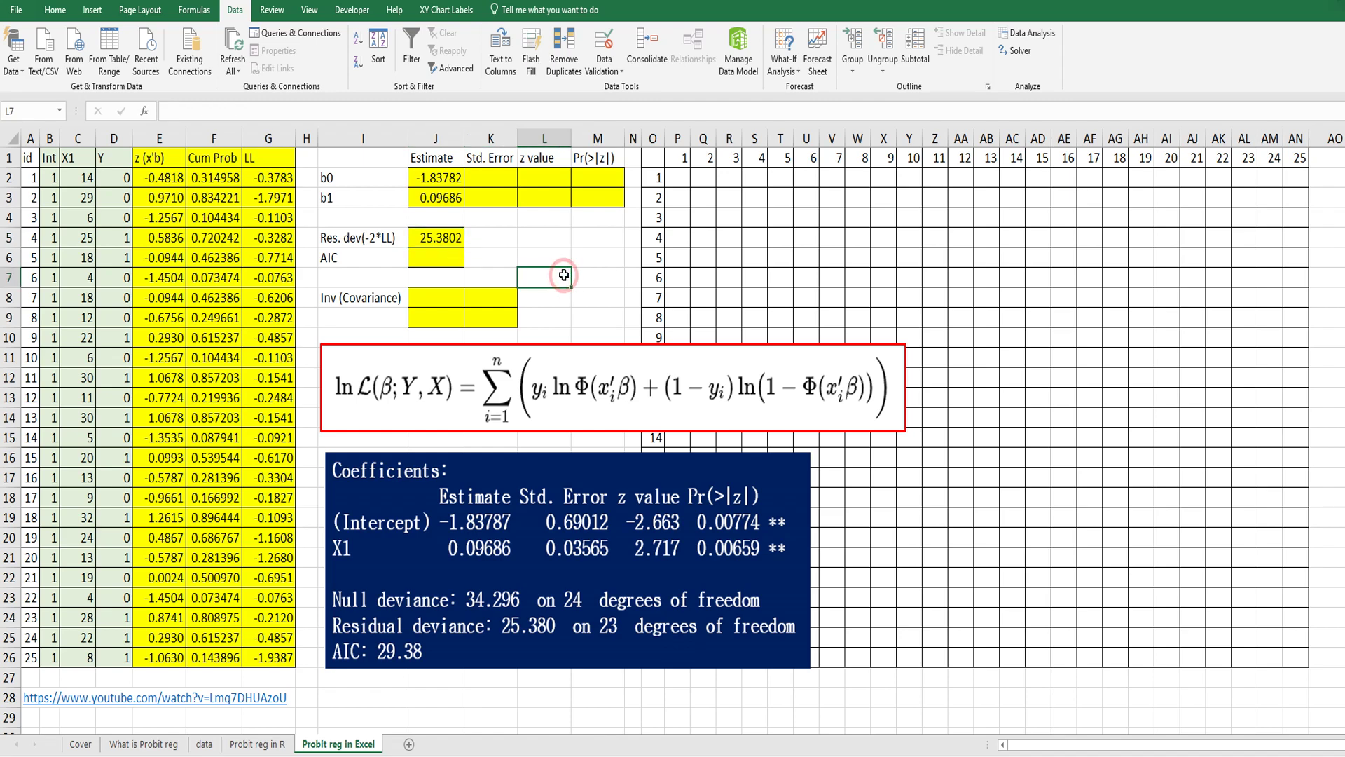
left_click(459, 239)
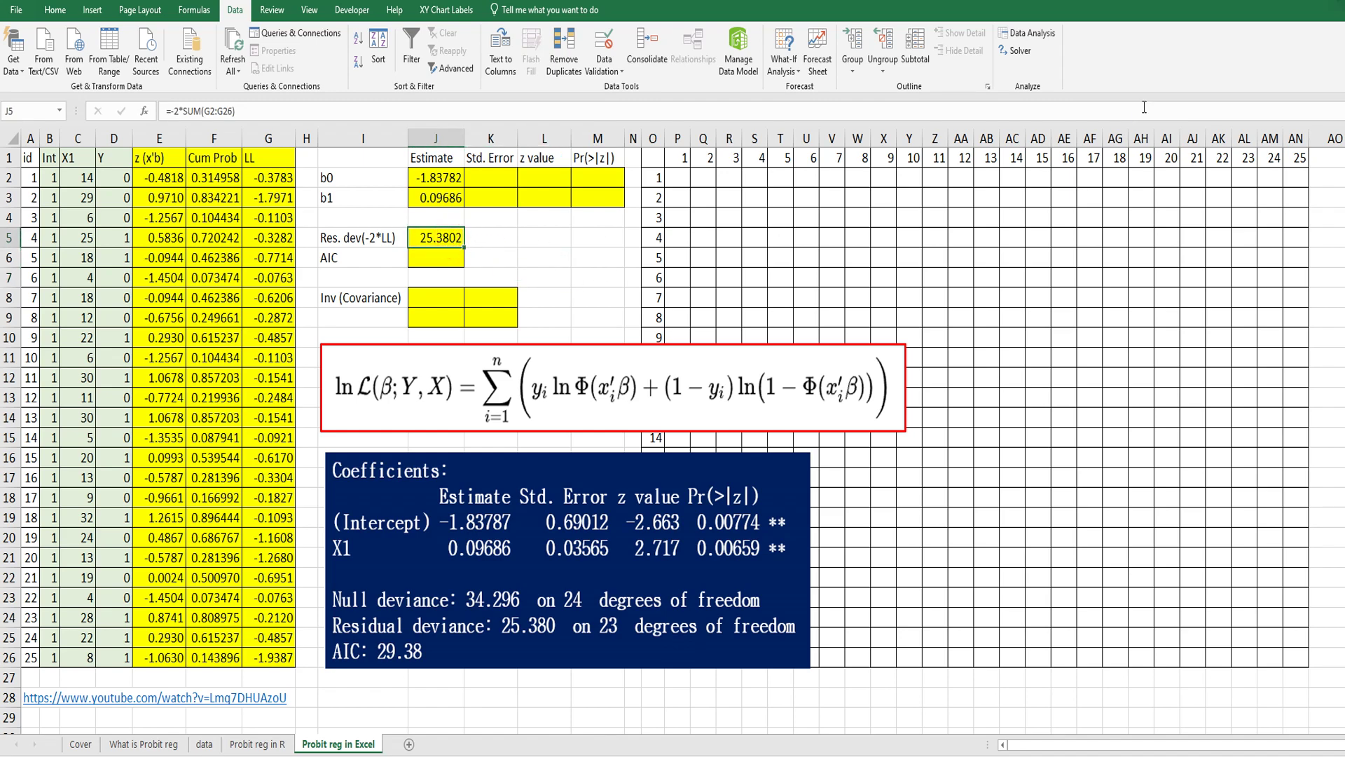
left_click(1016, 51)
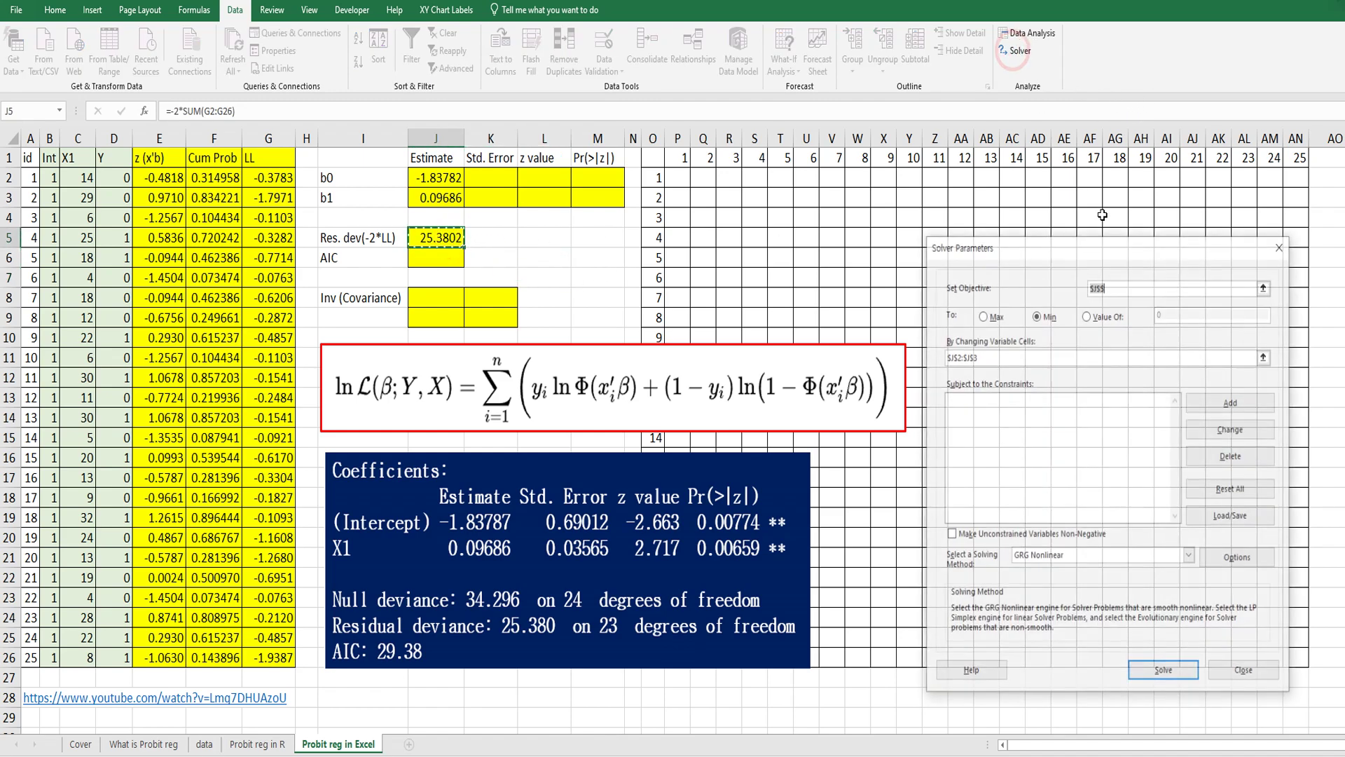
left_click(1163, 673)
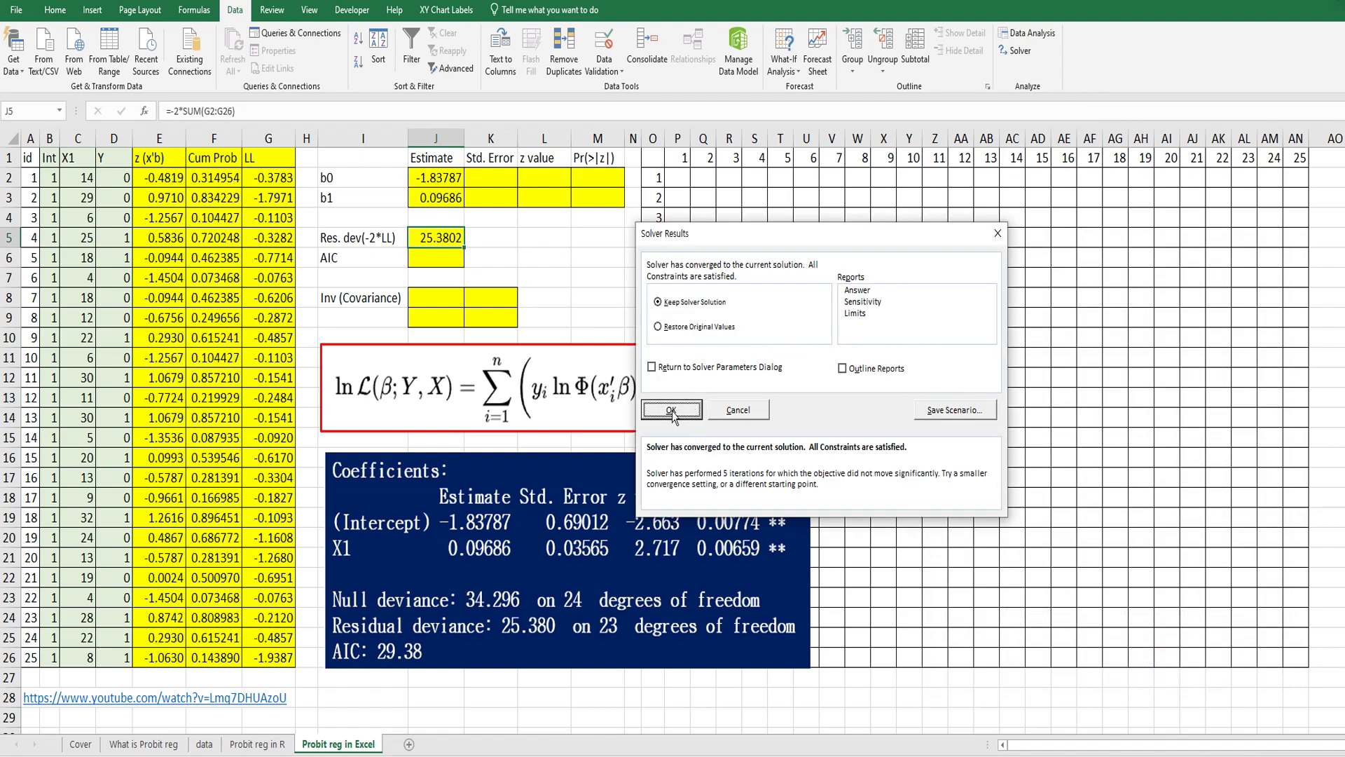
left_click(671, 411)
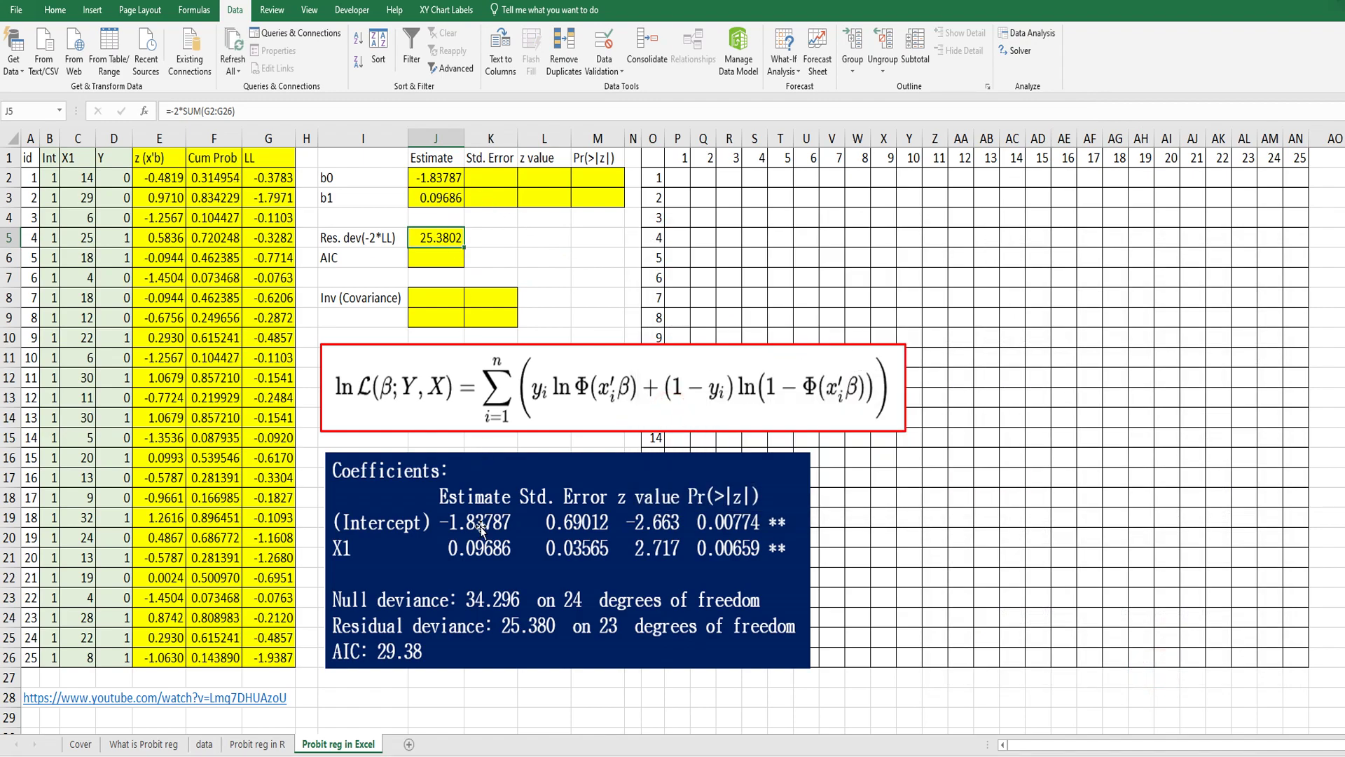
left_click(494, 240)
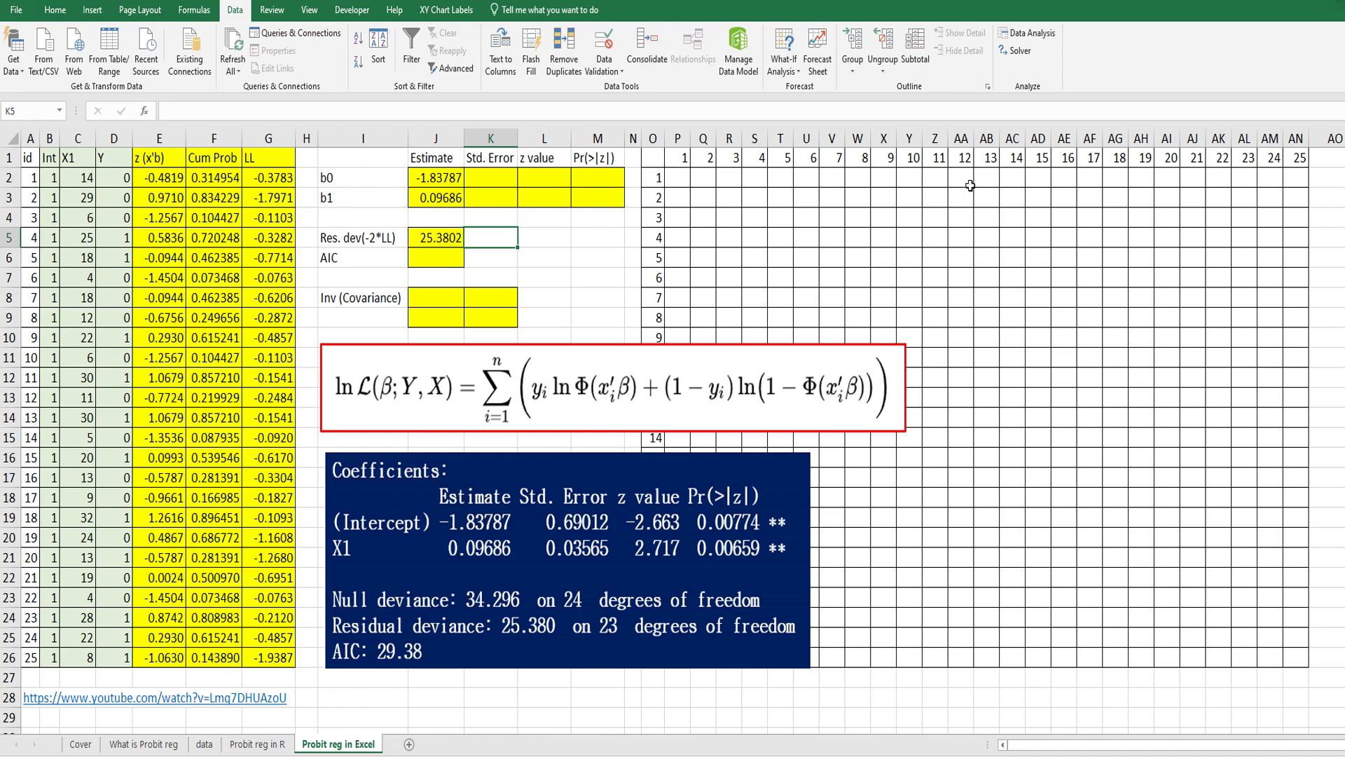
left_click(1016, 51)
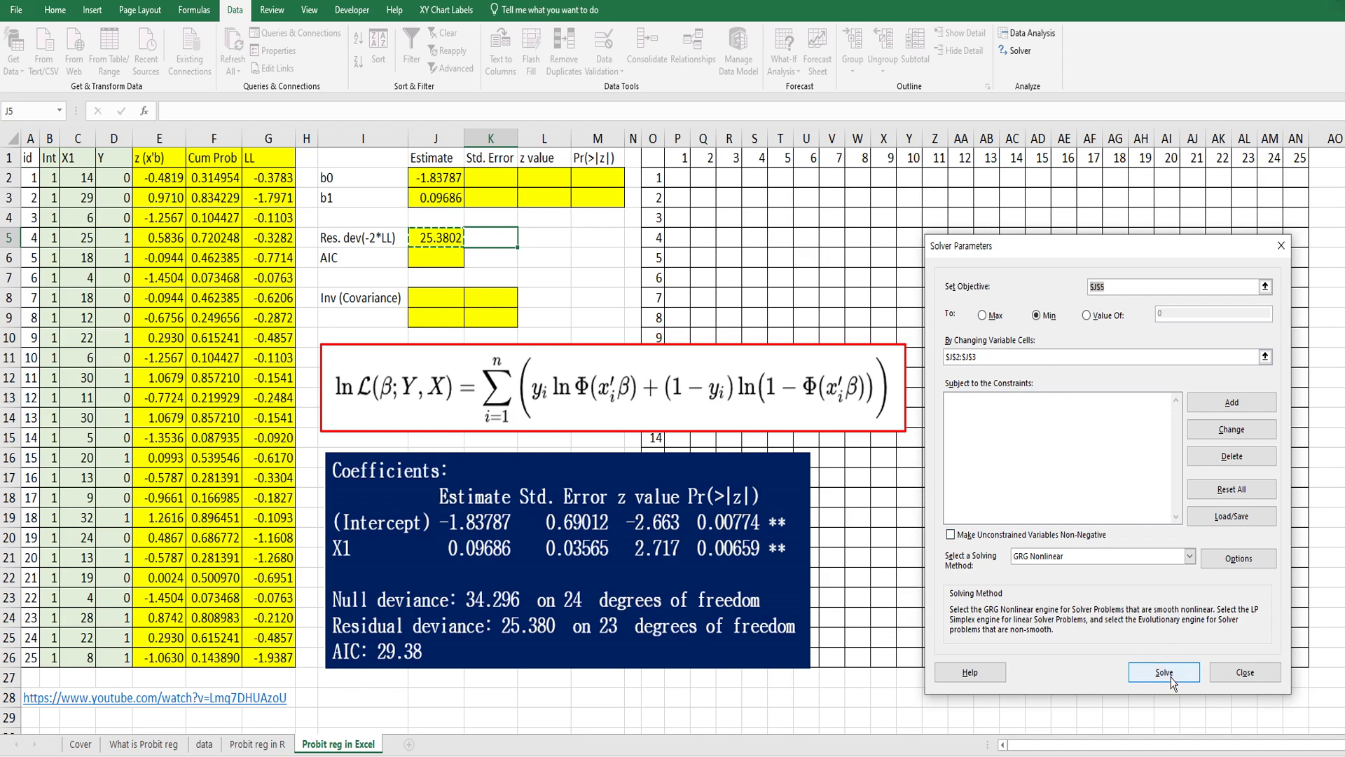
left_click(1245, 672)
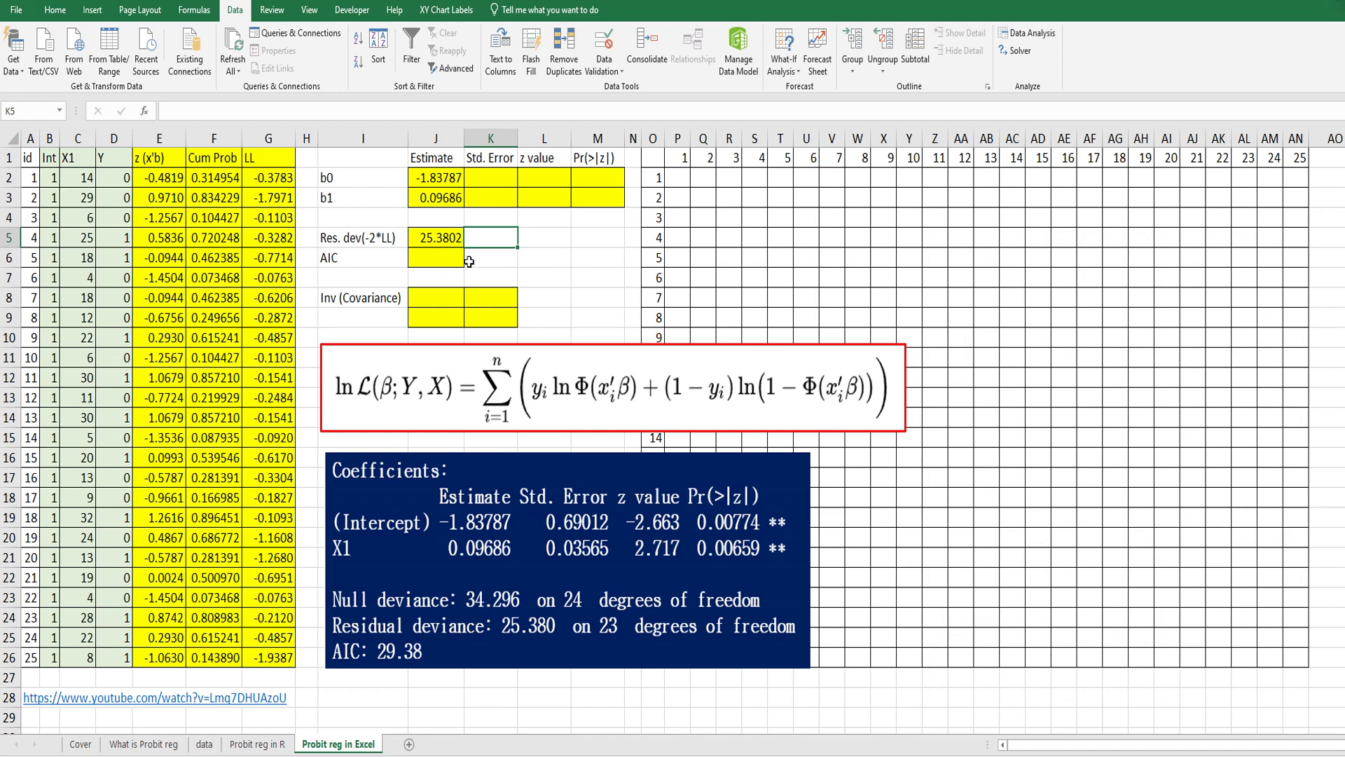
left_click(444, 259)
Set J6 to =J5+2*2 for an AIC of 29.3802, then paste the formula images.
type("=")
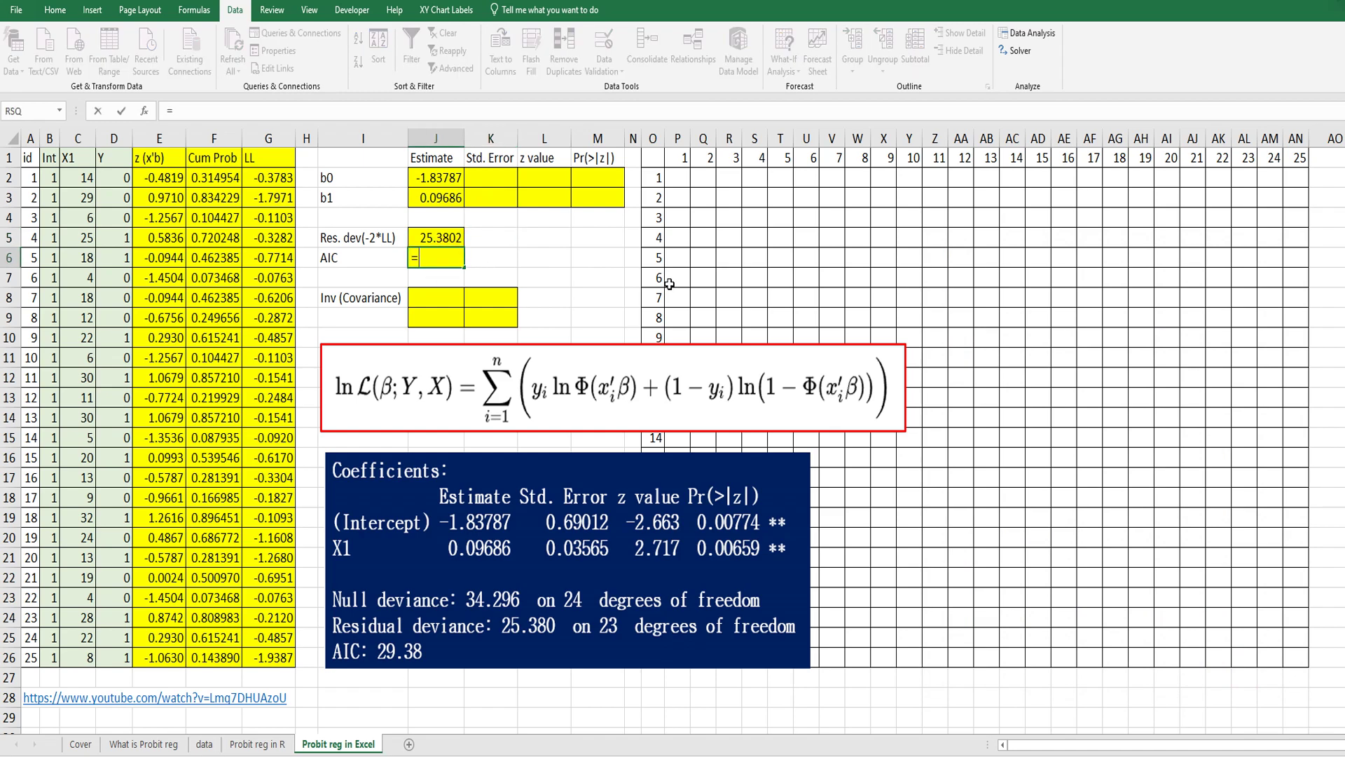
key("Up")
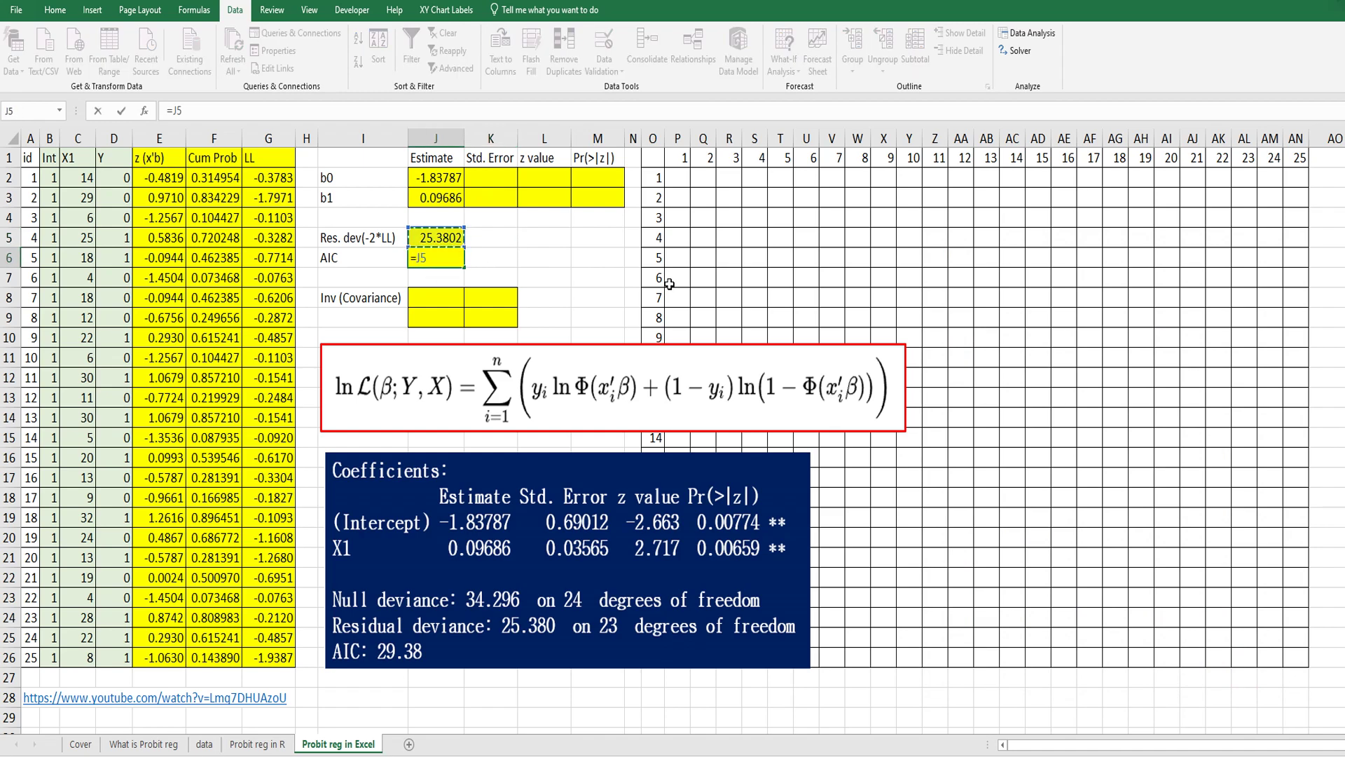
type("+2*2")
key("Return")
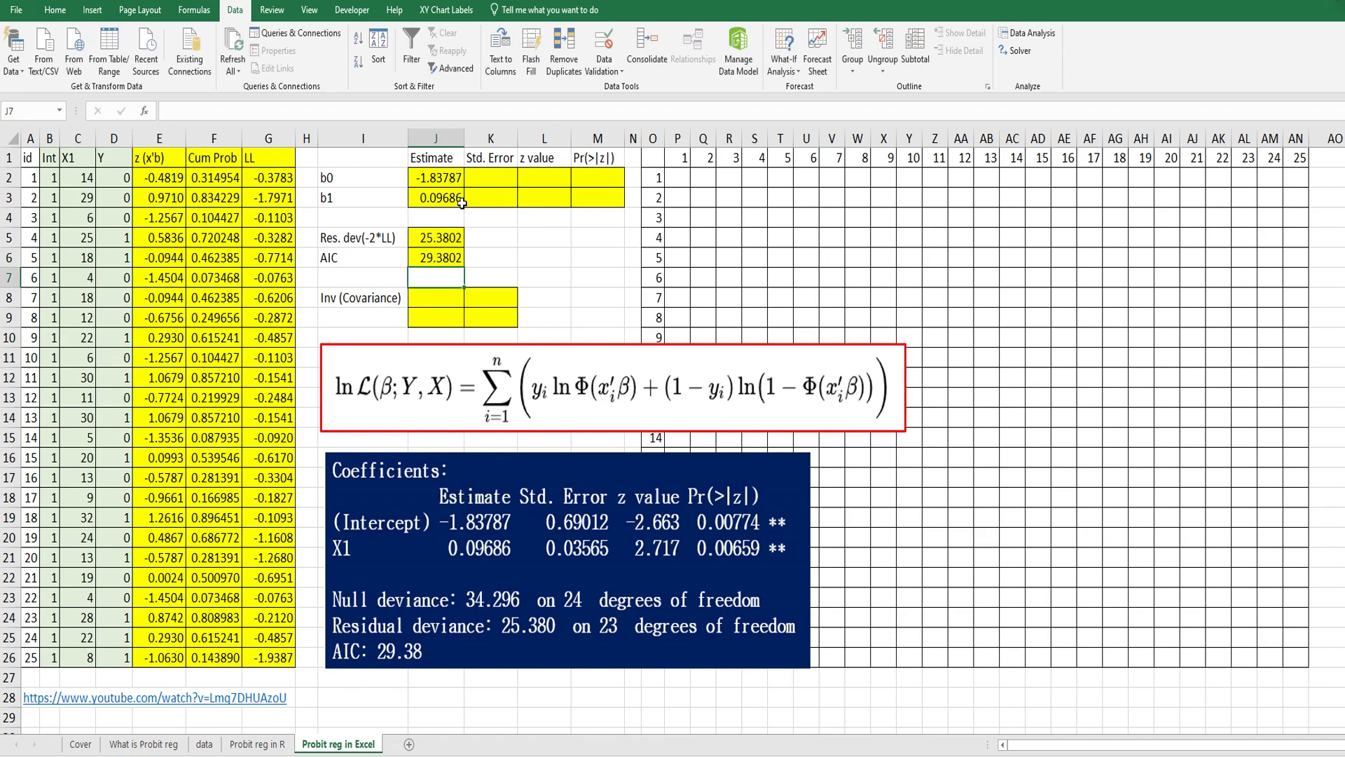
key("Up")
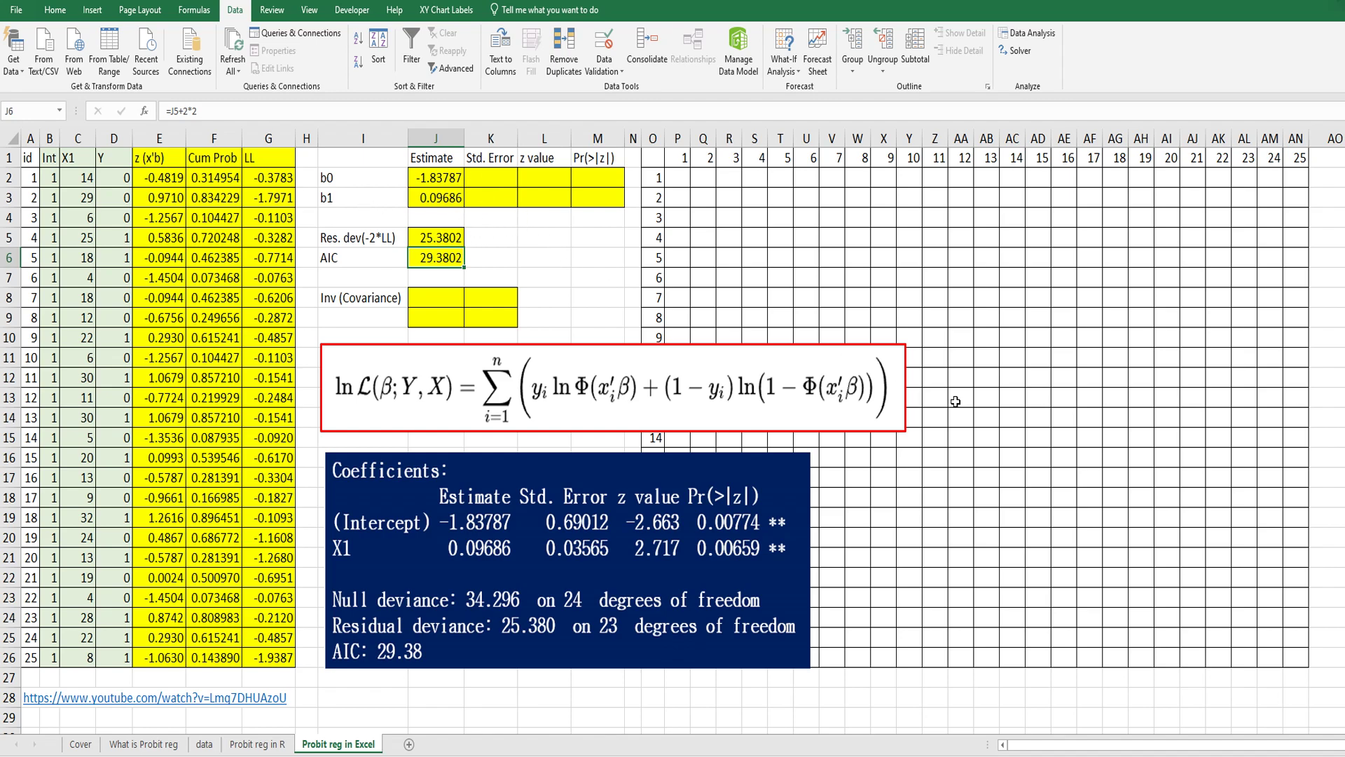
left_click(1014, 519)
key("ctrl+v")
Move the formula images up beside the 25×25 grid and begin an IF formula in P2.
left_click_drag(1030, 561, 1018, 460)
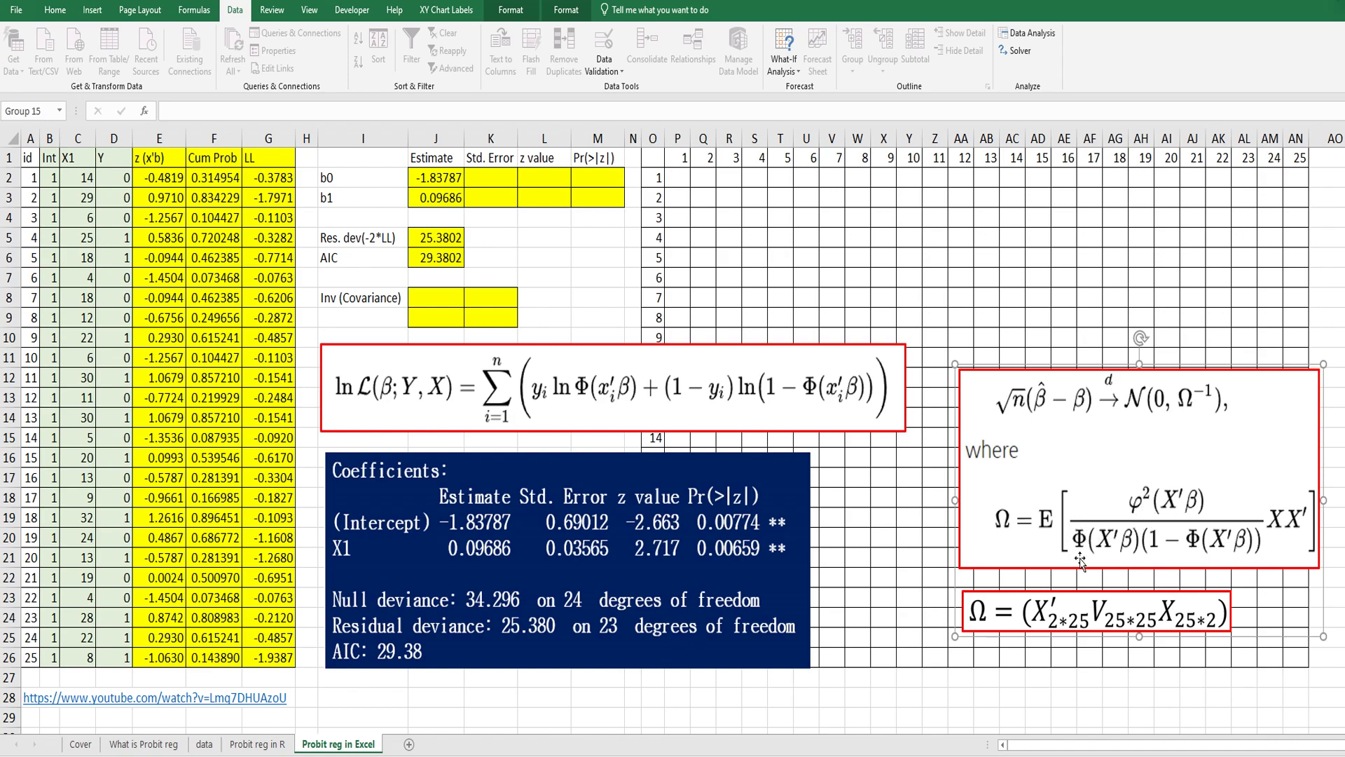
left_click(677, 178)
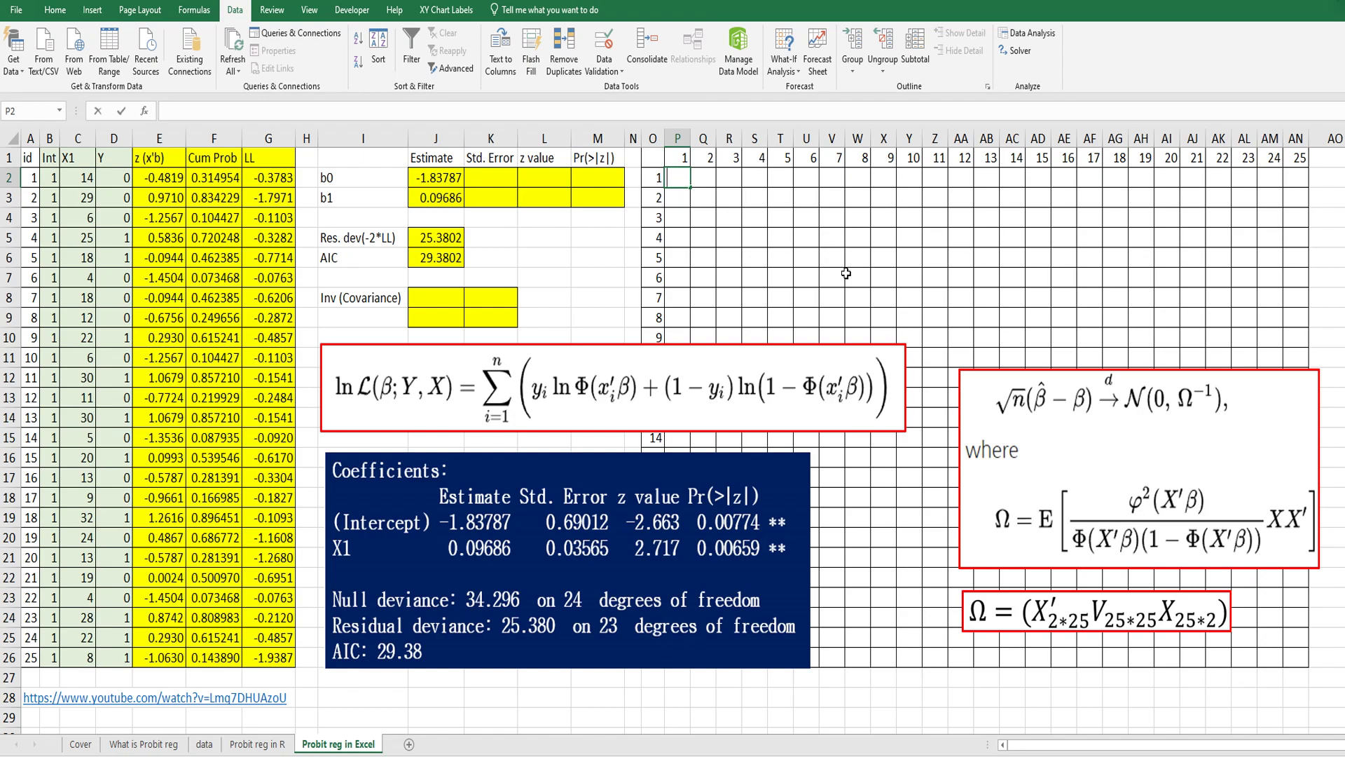
type("=if(")
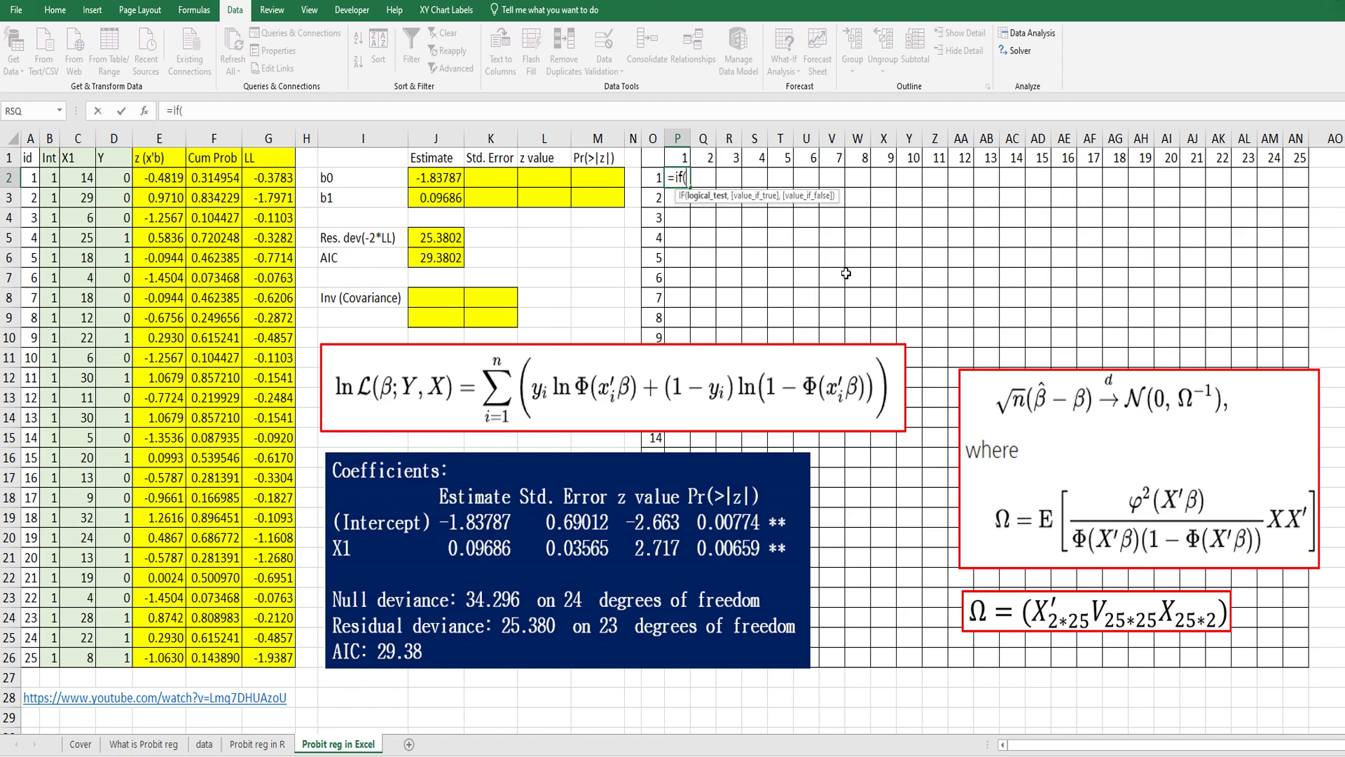
Type P2's weight: if $O2=P$1, NORM.S.DIST(E2,FALSE)^2/(F2*(1-F2)), otherwise 0.
key("Left")
key("F4")
key("F4")
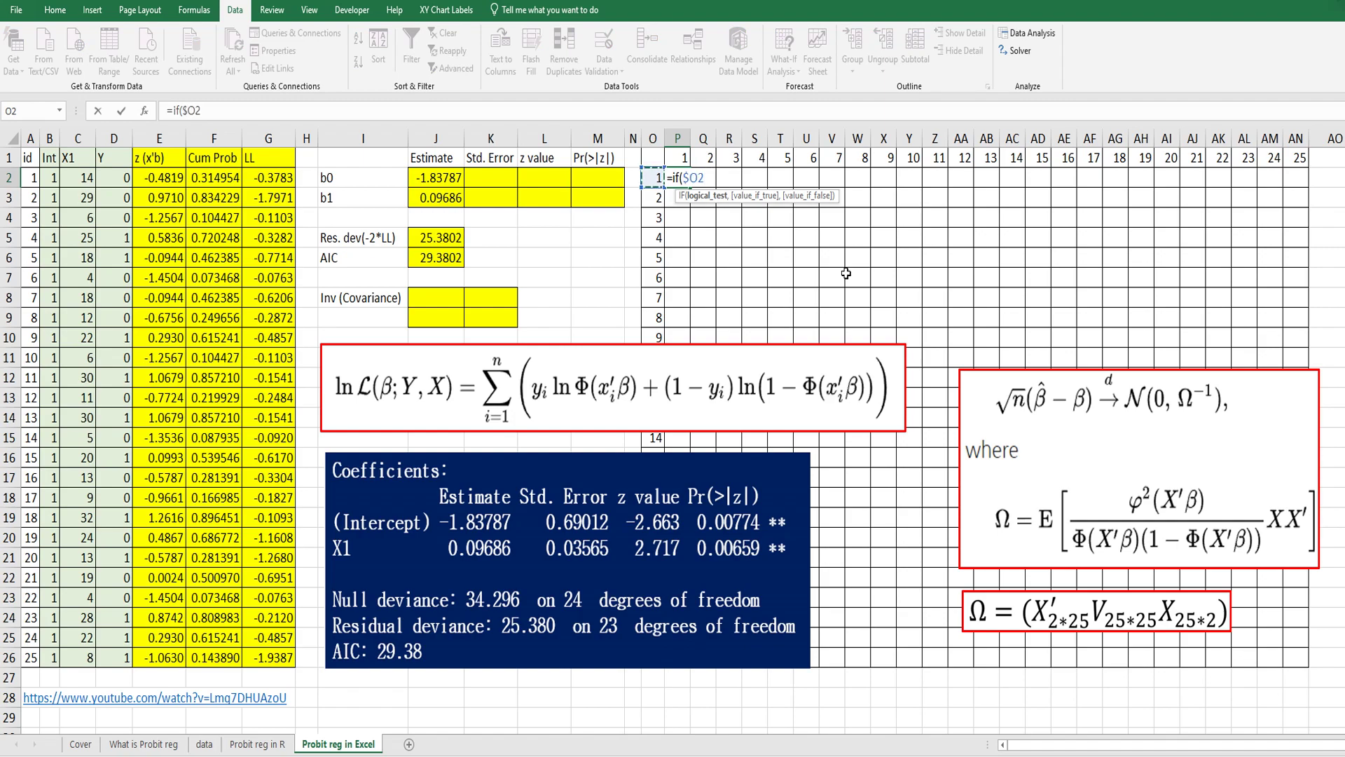
type("=")
key("Up")
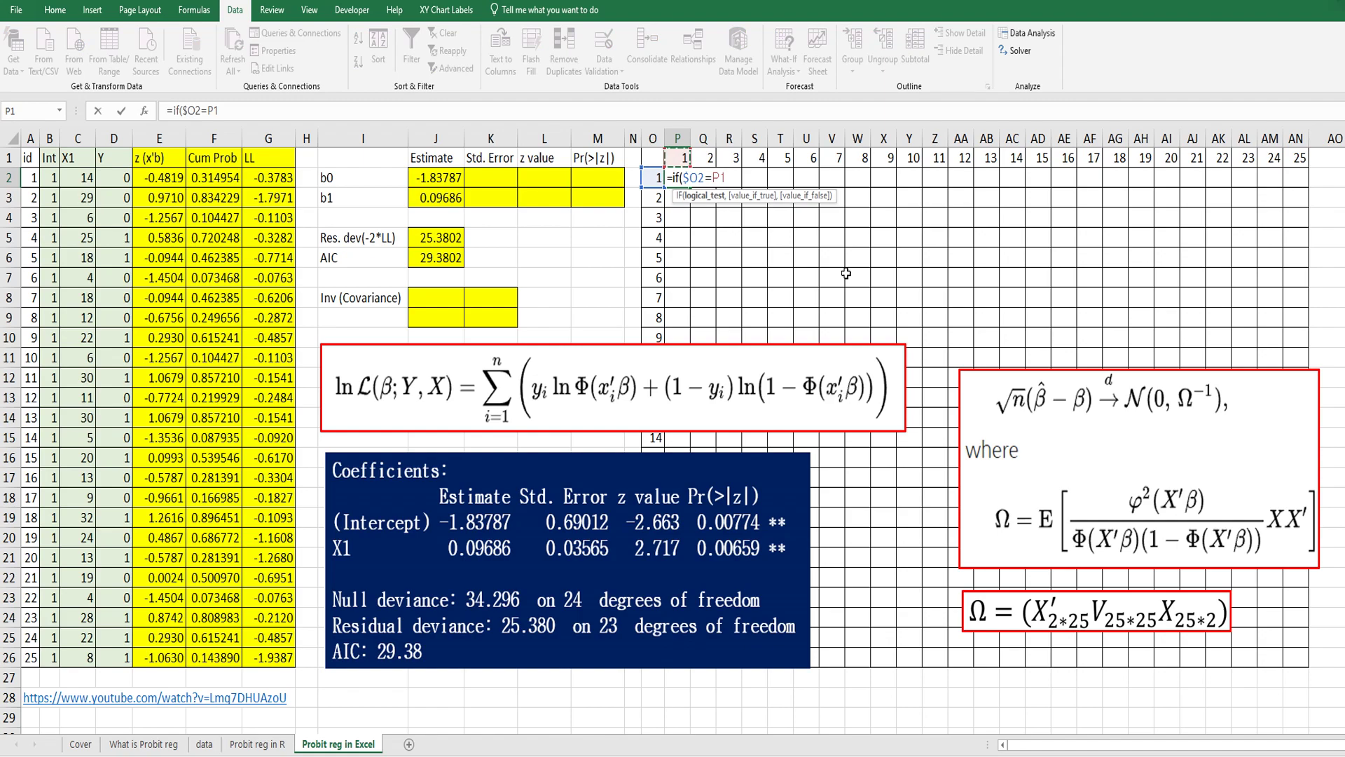
key("F4")
key("F4")
type(",")
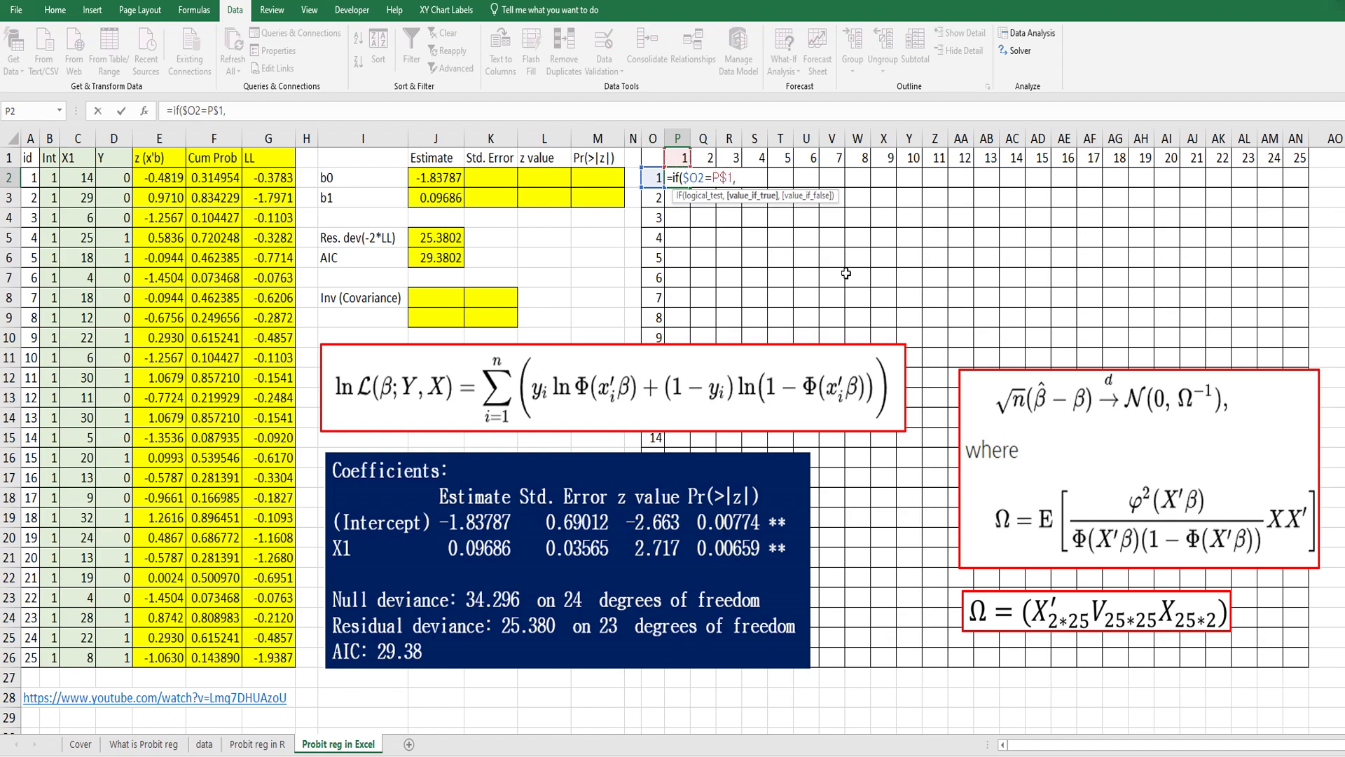
type("norm")
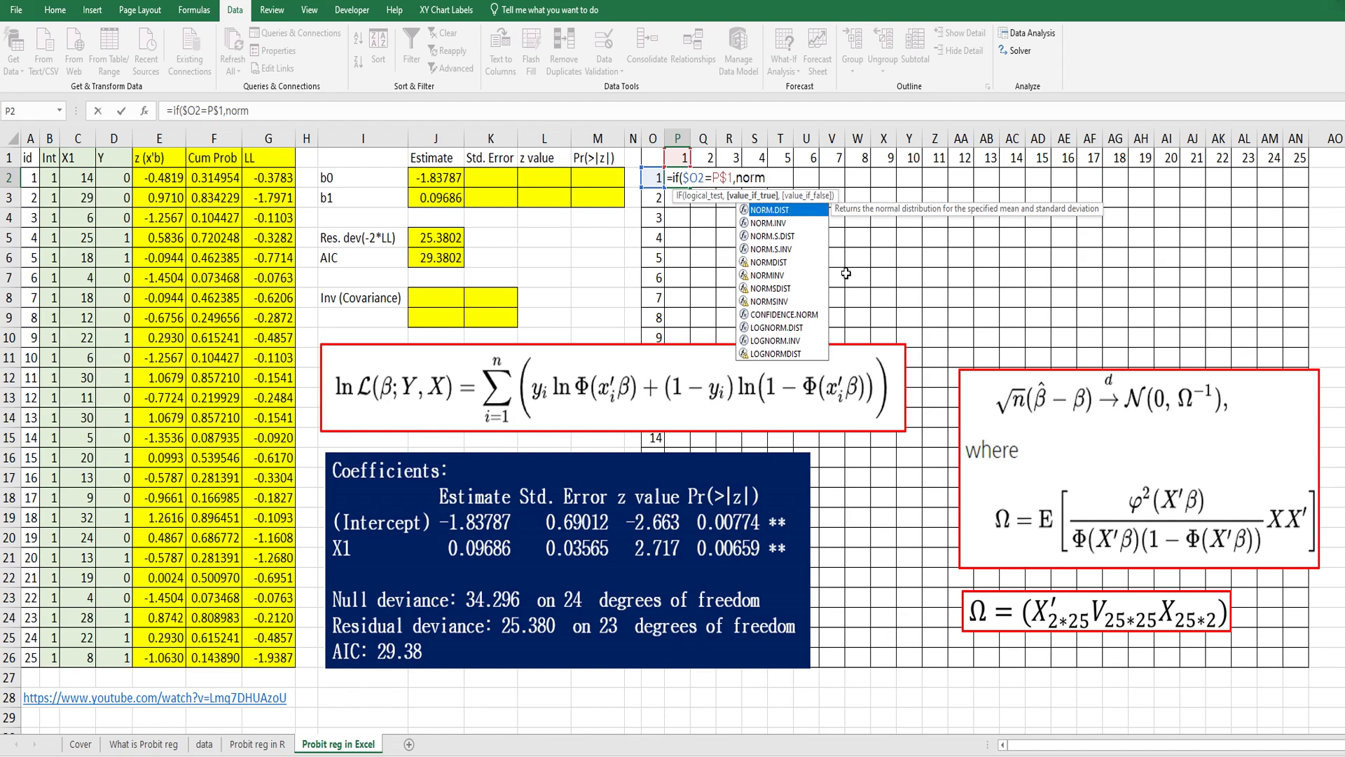
type(".s.dist")
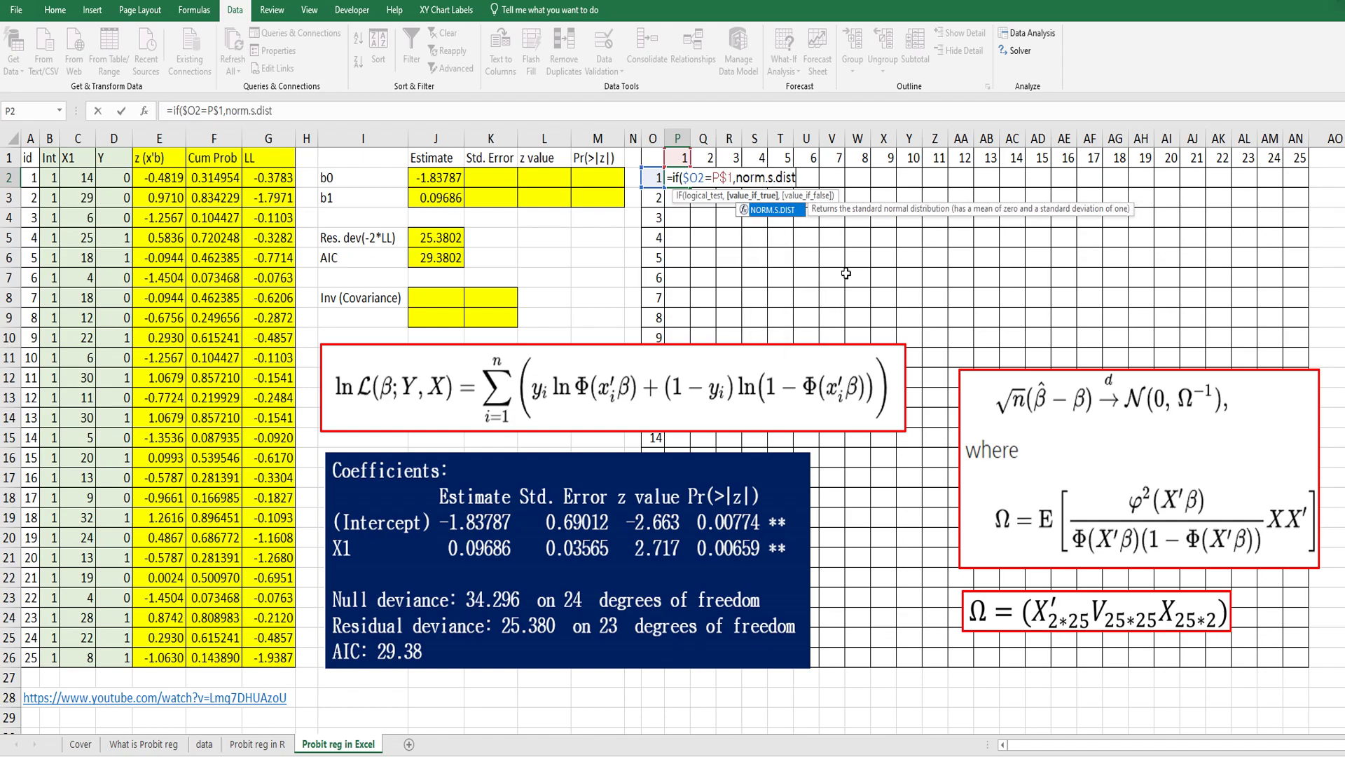
type("(")
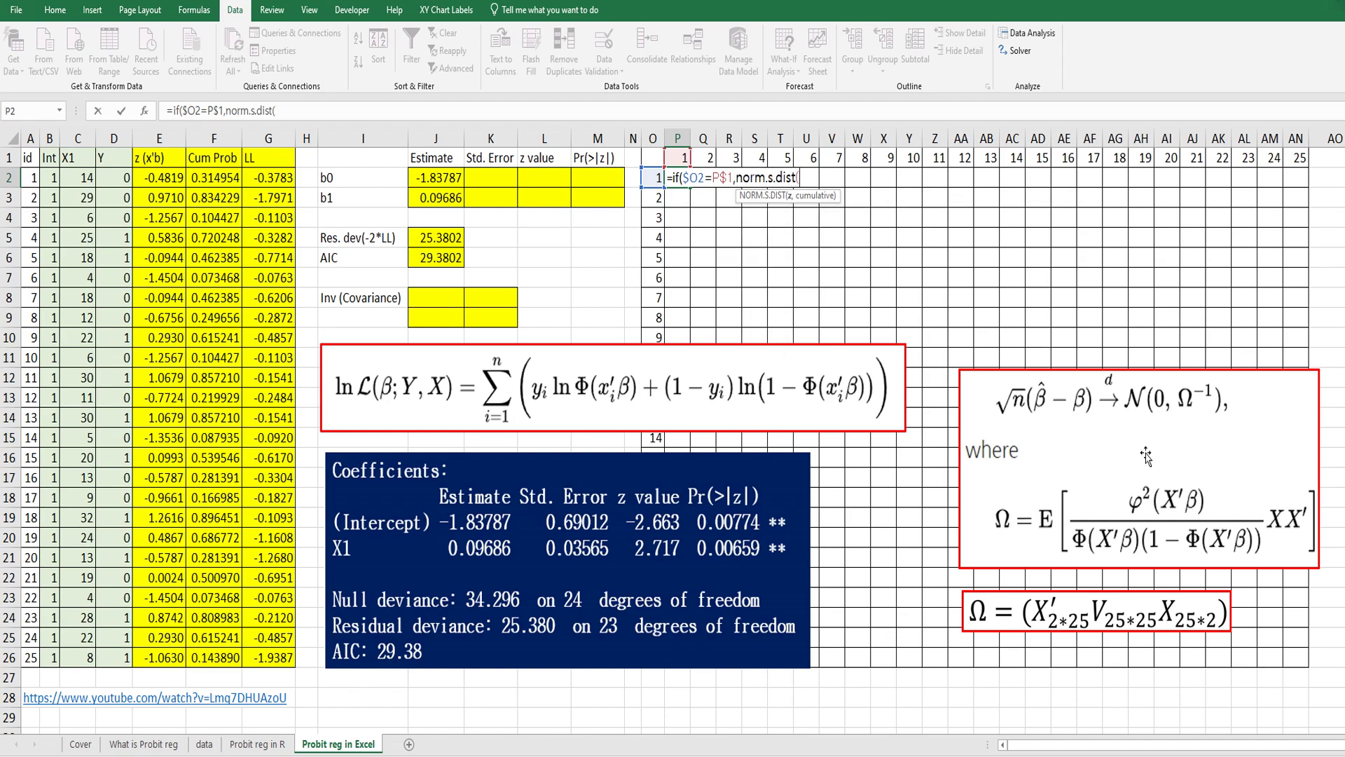
left_click(169, 177)
type(",")
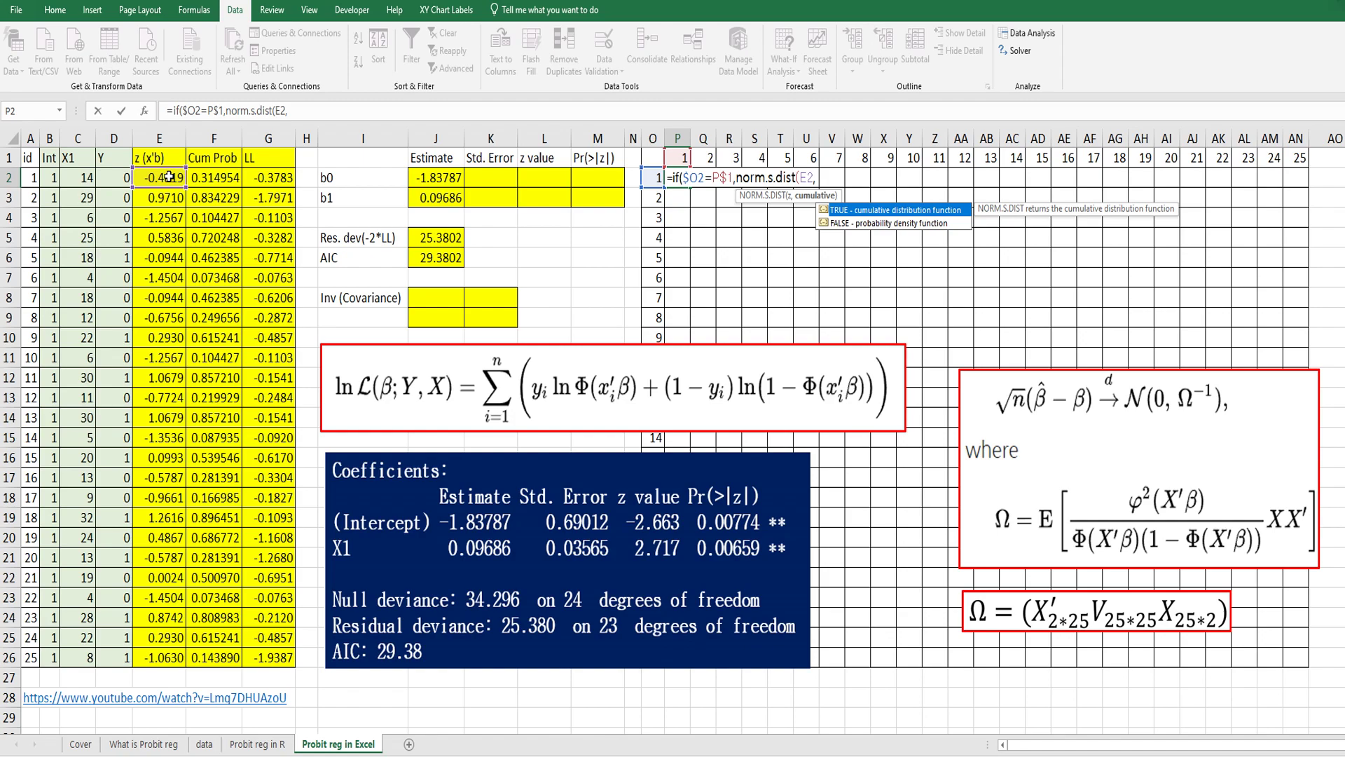
type("false)^2")
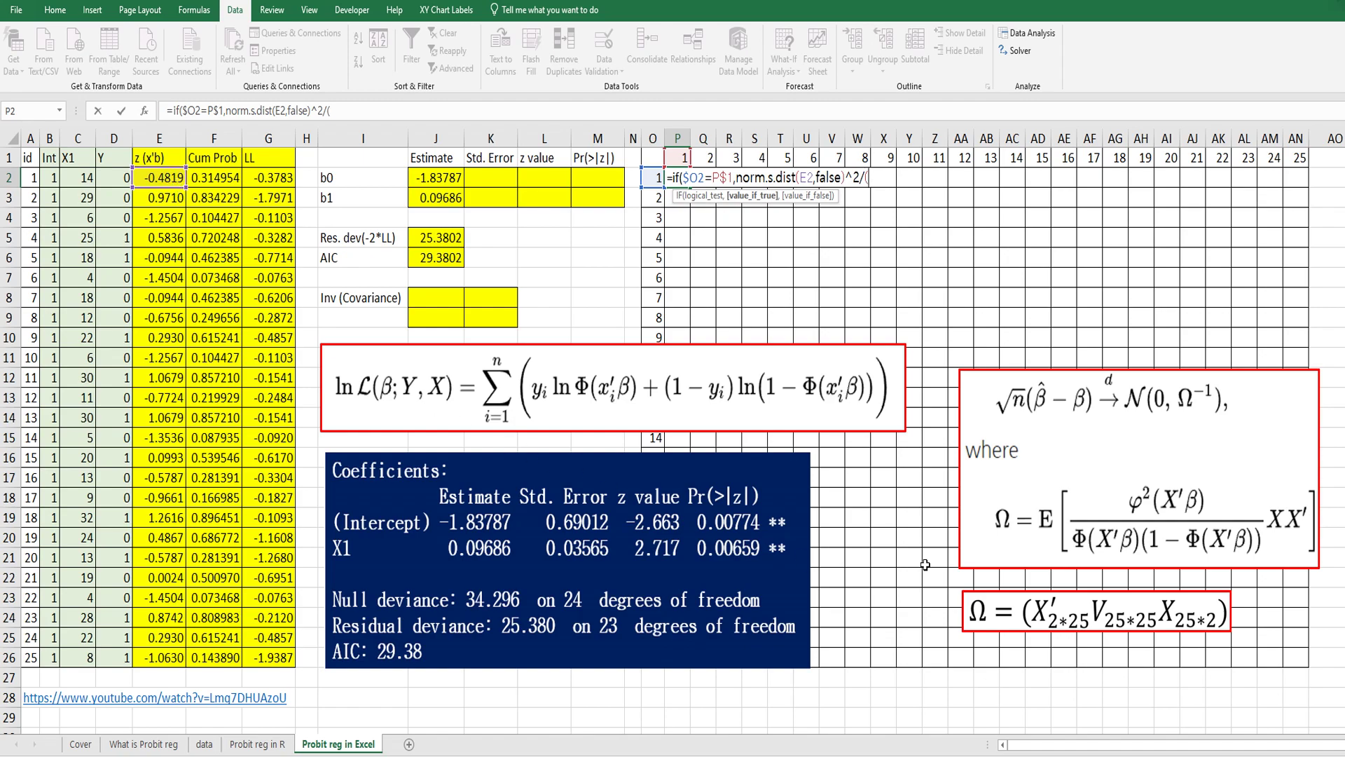
type("/(")
left_click(216, 178)
type("*")
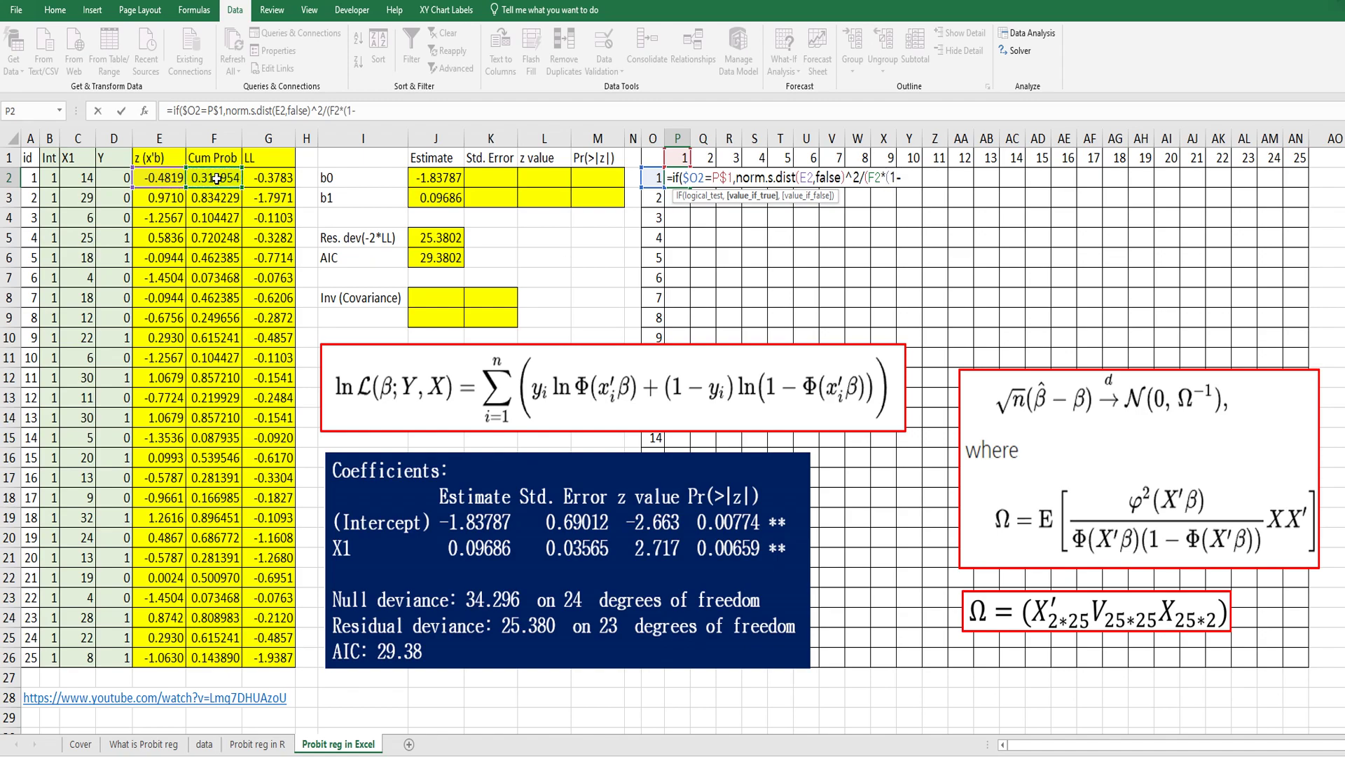
type("(1-")
left_click(210, 177)
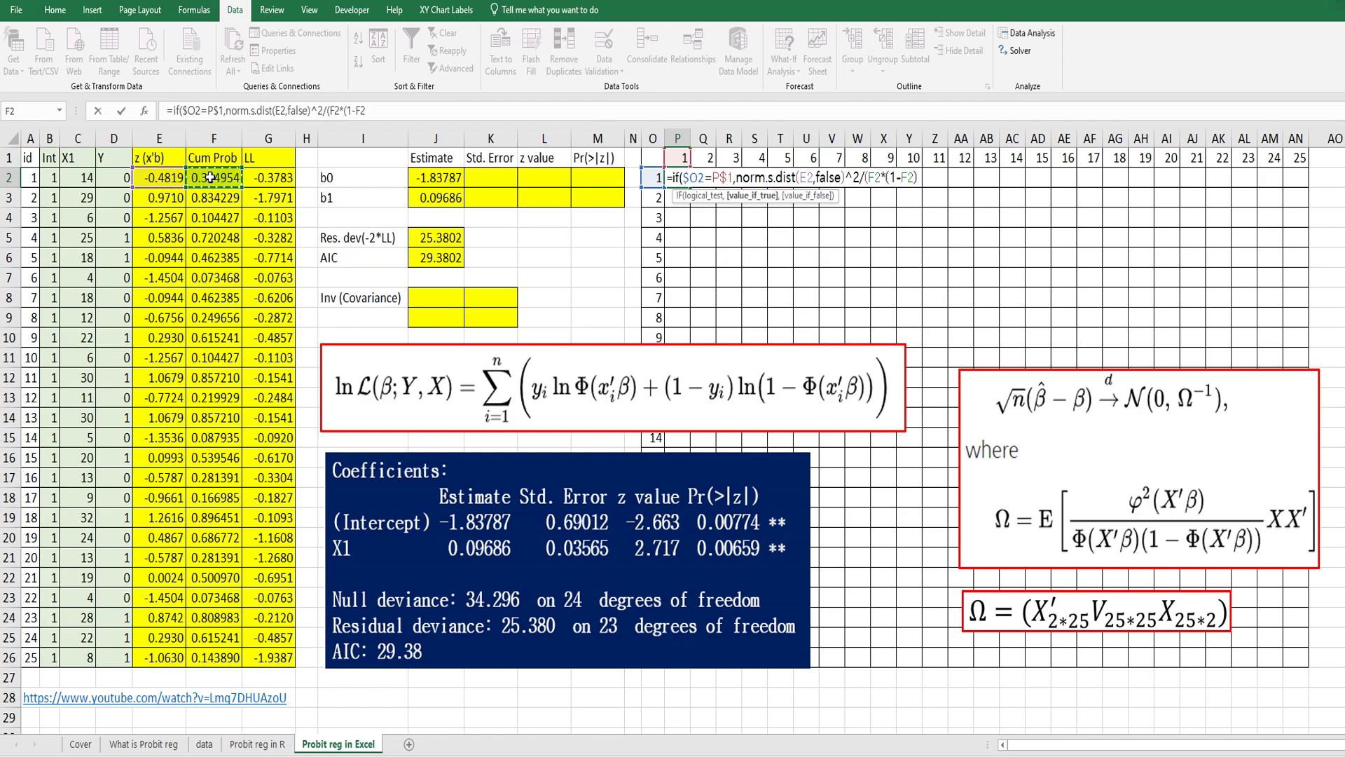
type(")),")
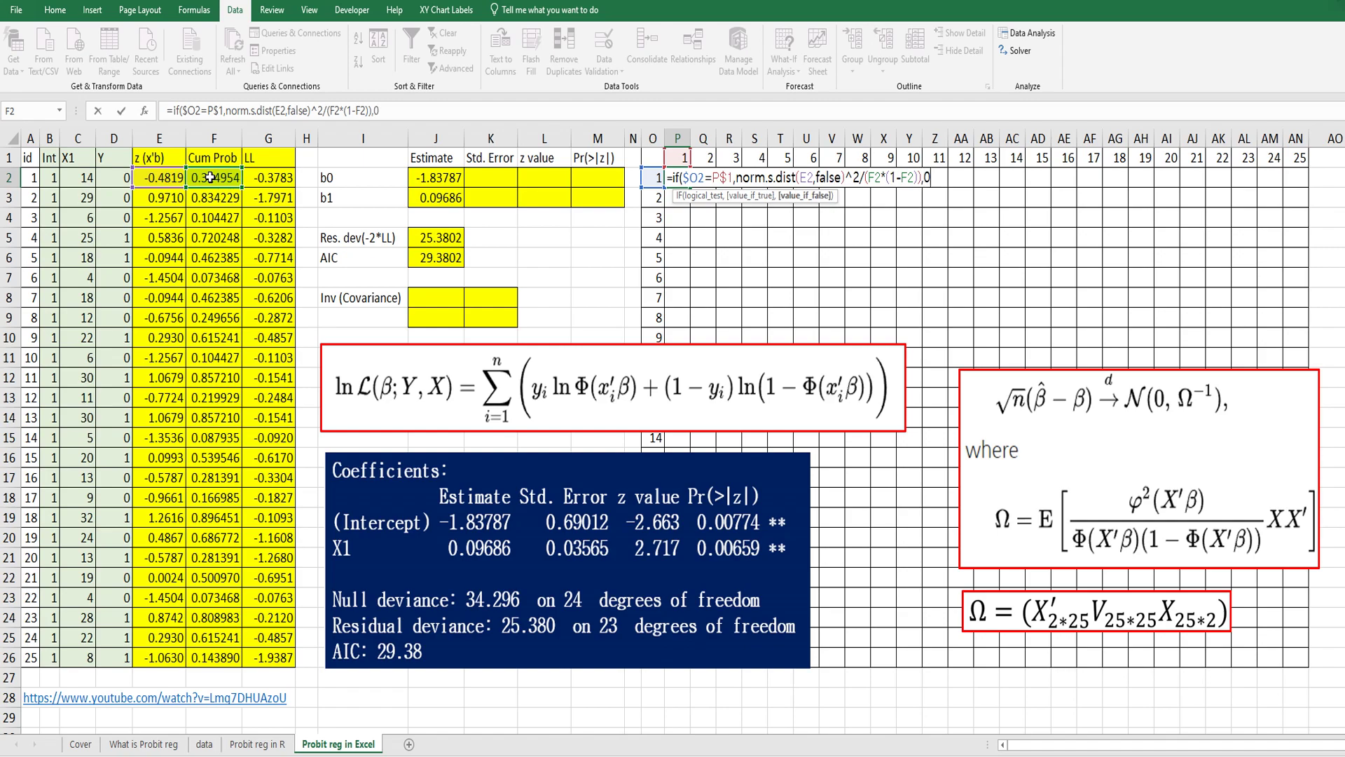
type("0)")
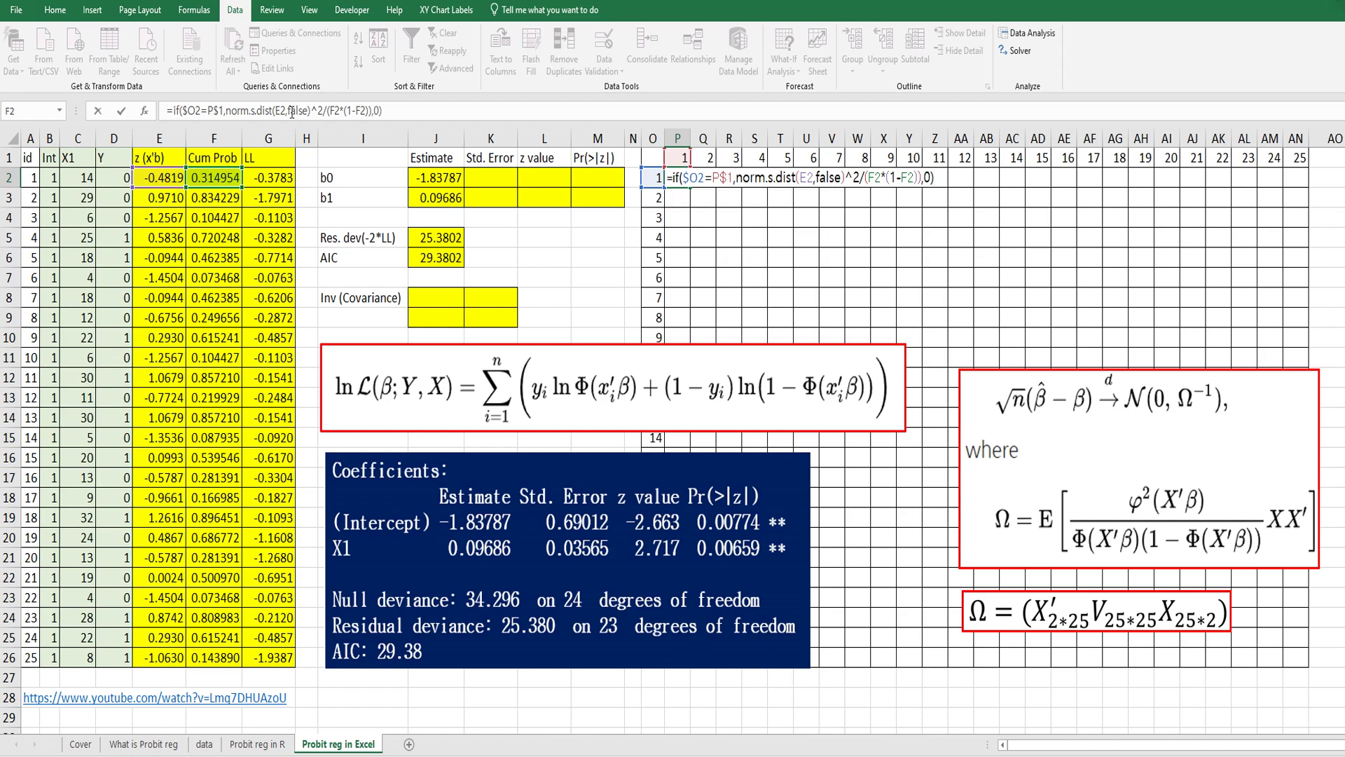
Anchor the E2 and F2 references to their columns, confirm the 0.6 weight, and copy P2.
left_click(332, 110)
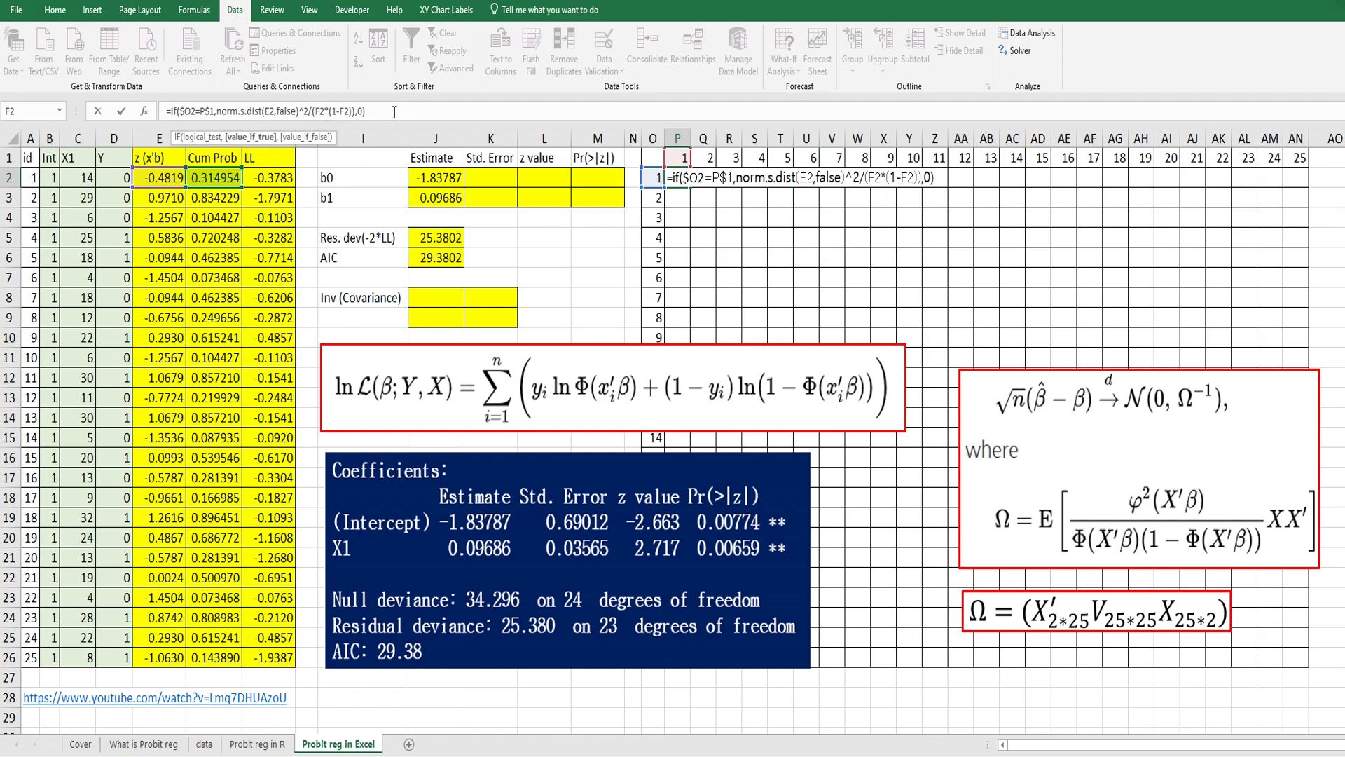
key("F4")
key("F4")
left_click(346, 112)
key("F4")
key("F4")
key("F4")
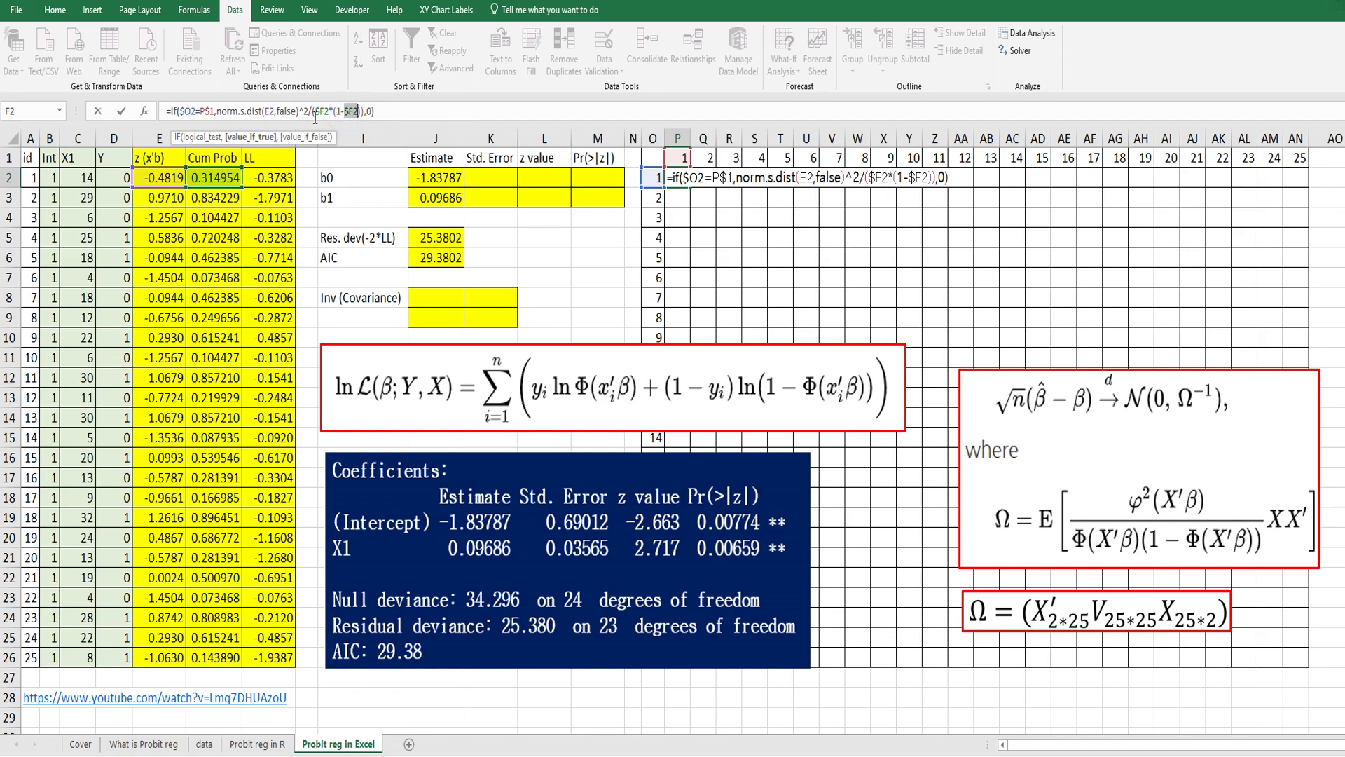
left_click(275, 112)
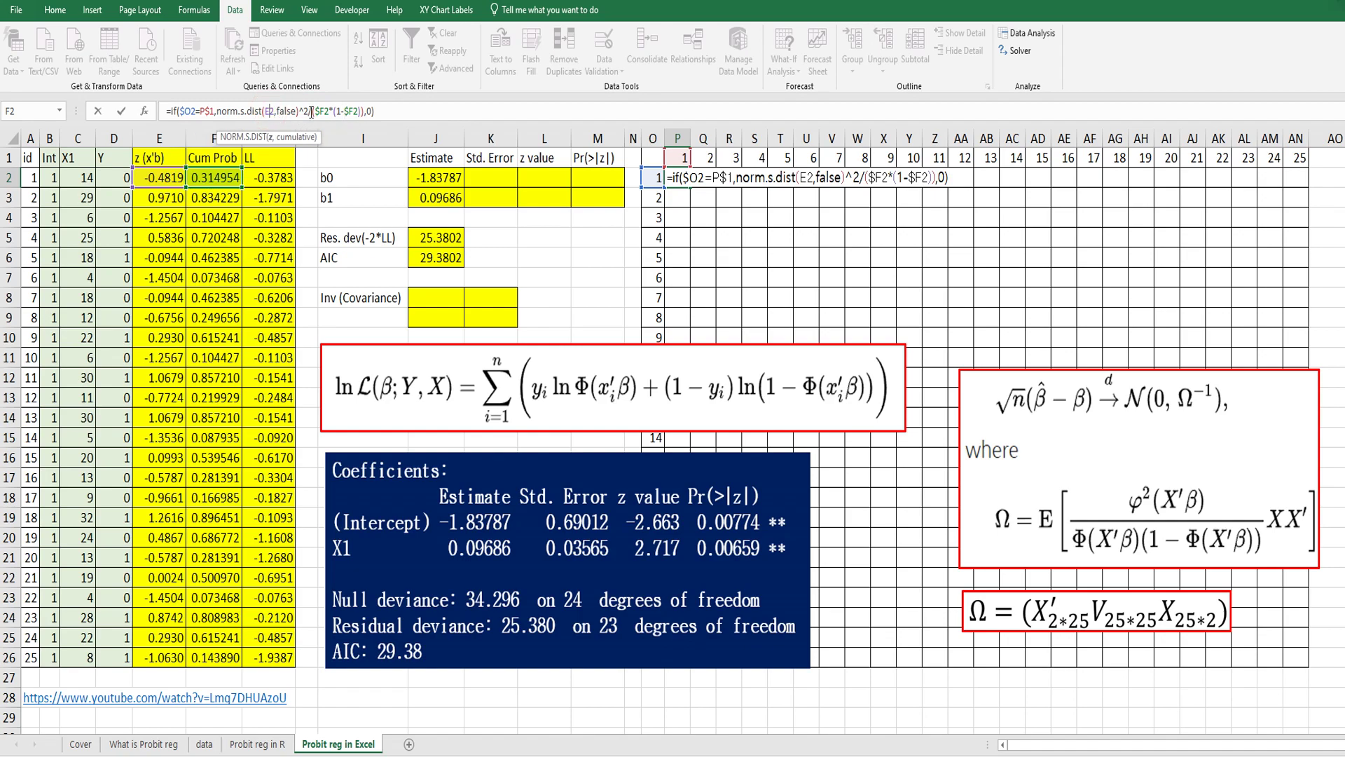
key("F4")
key("F4")
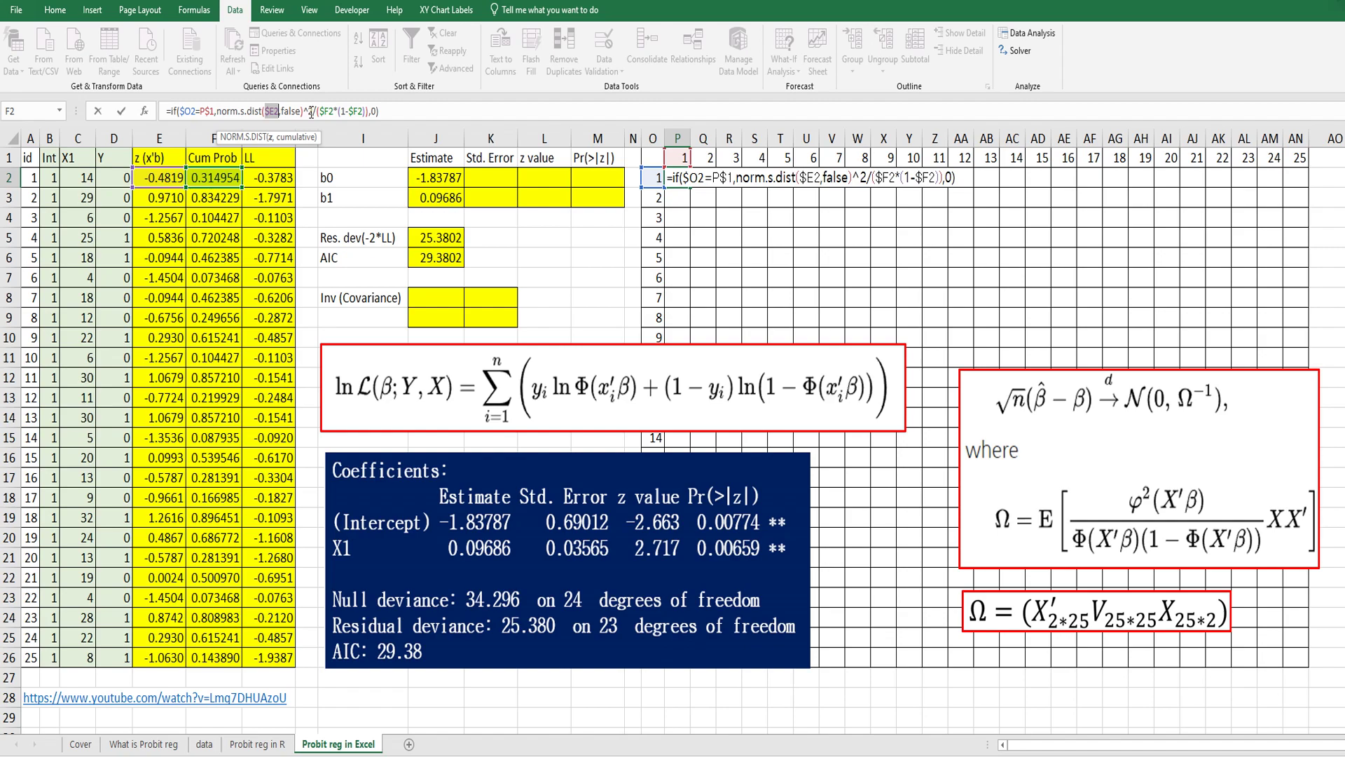
key("Return")
key("Up")
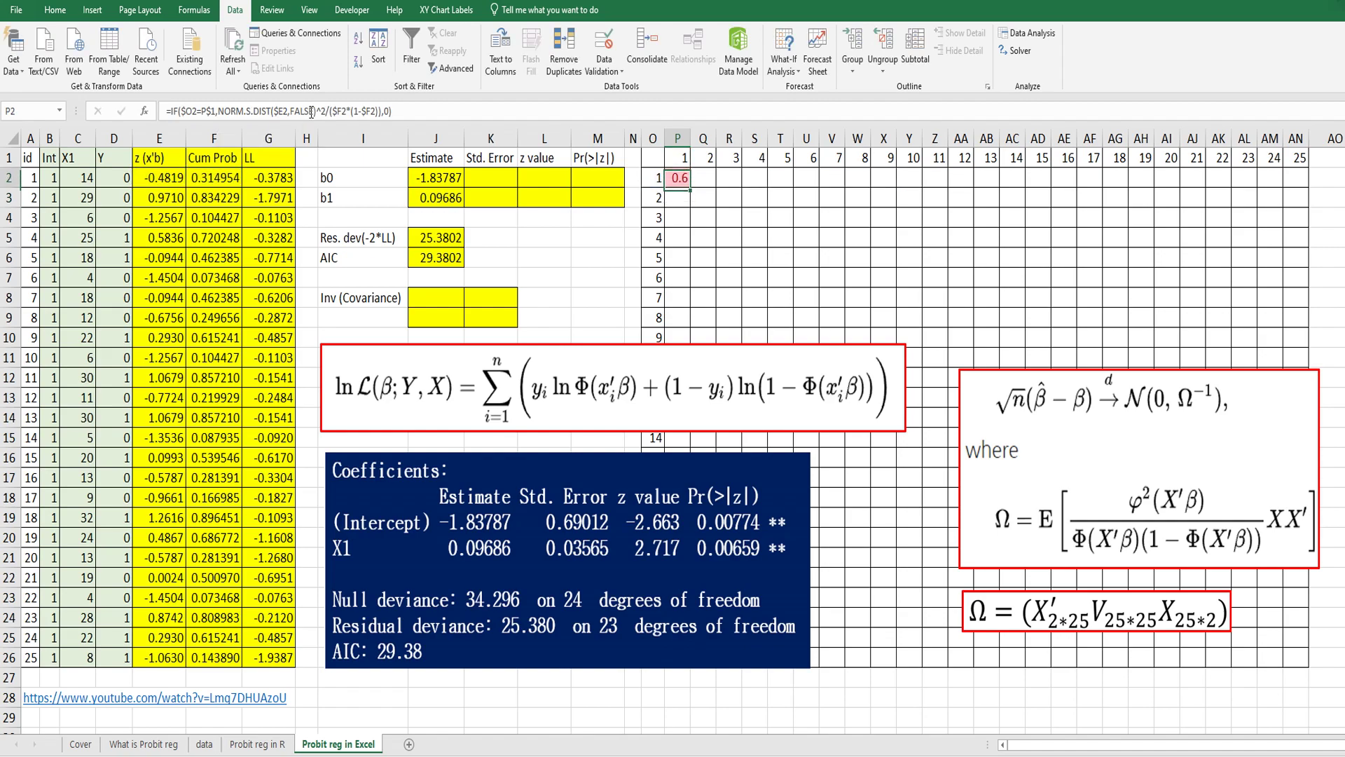
key("ctrl+c")
left_click(1288, 657, "shift")
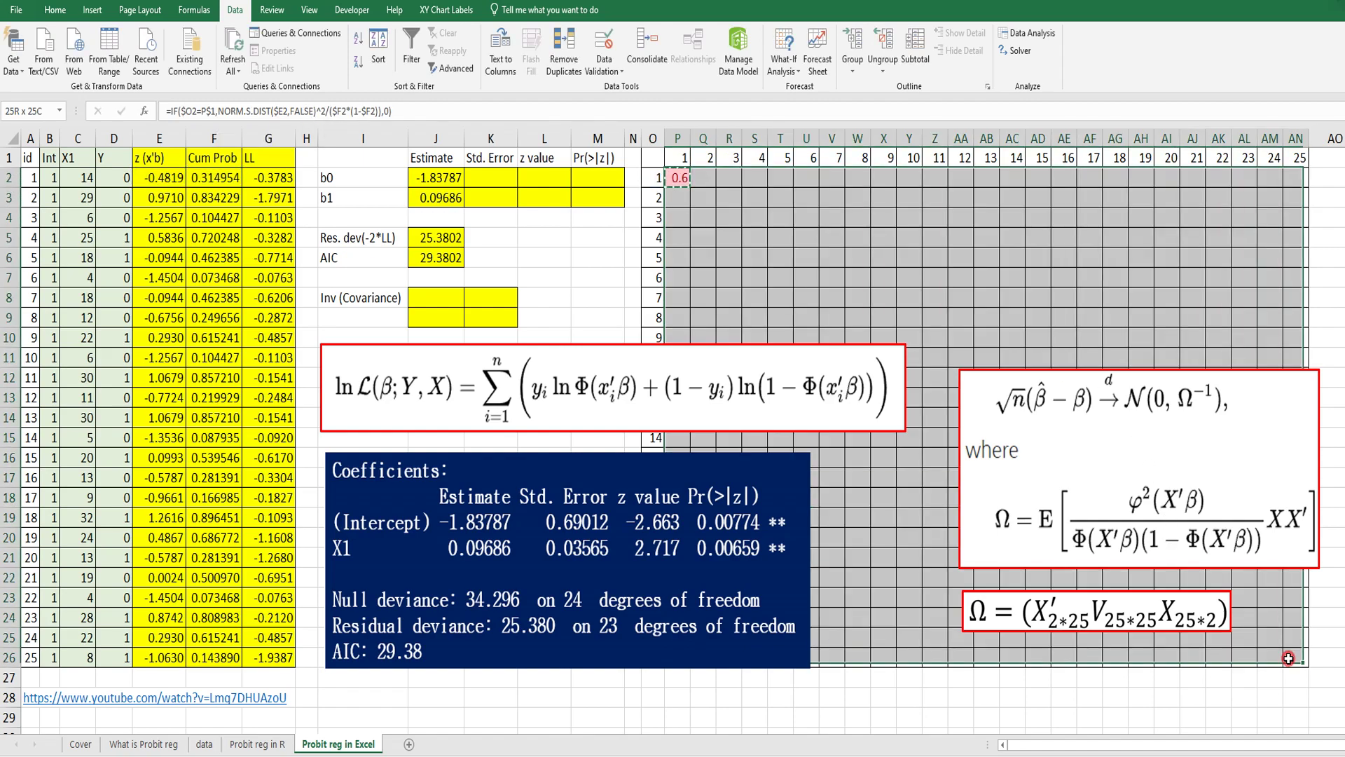
key("ctrl+v")
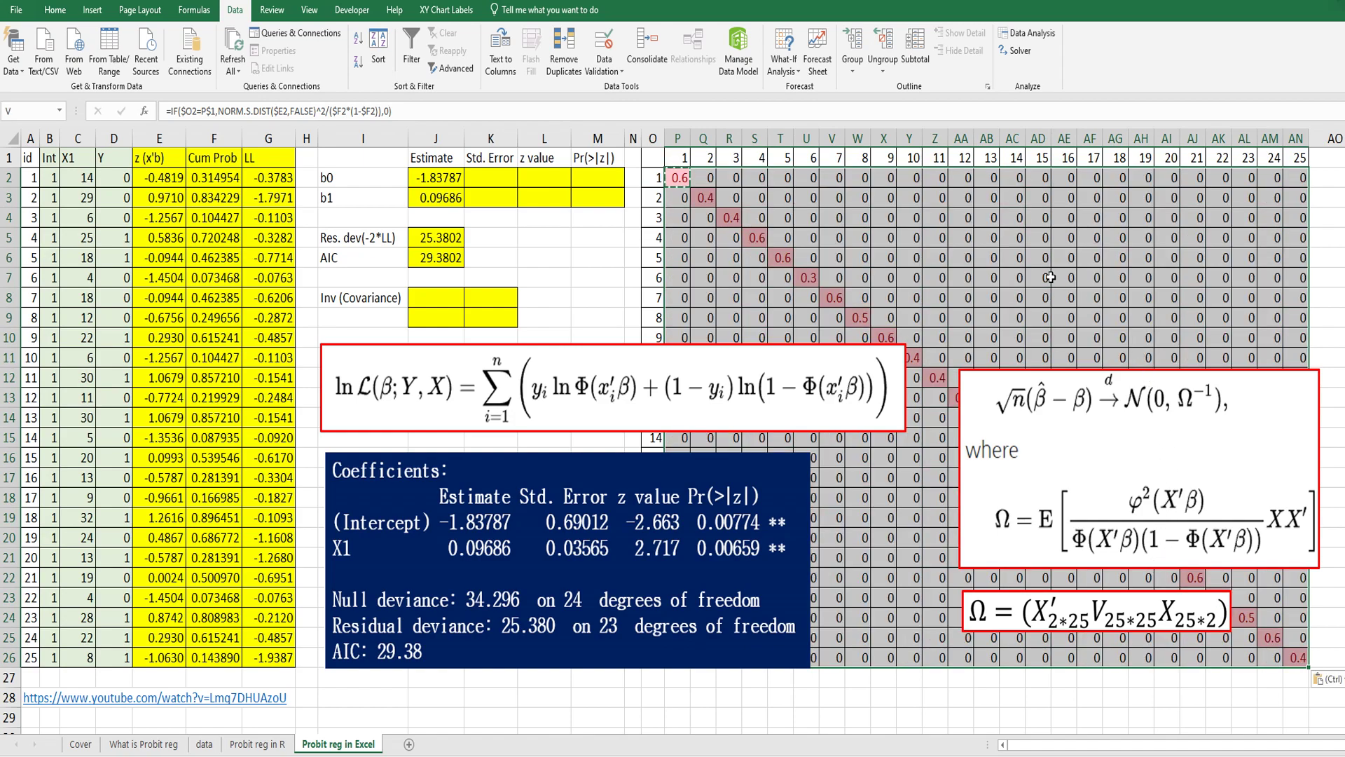
left_click(866, 234)
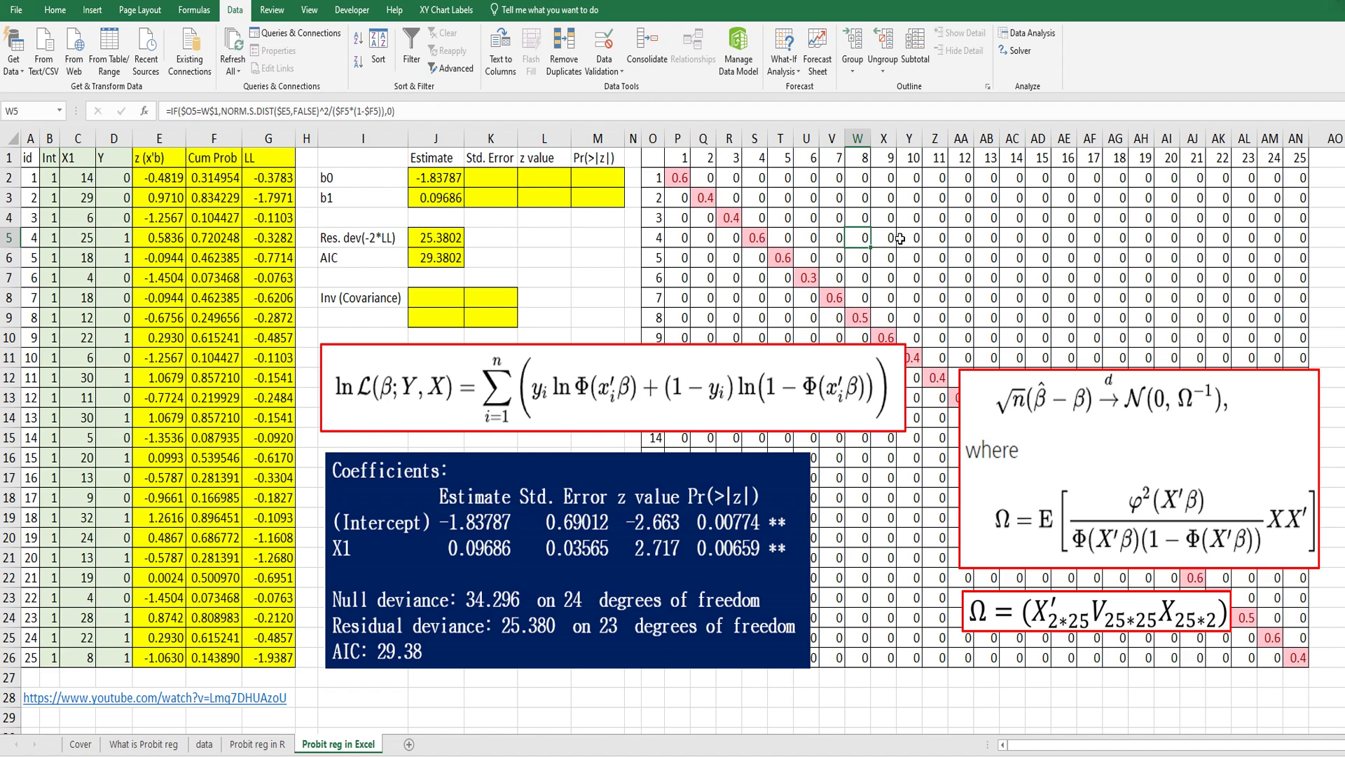
left_click(709, 279)
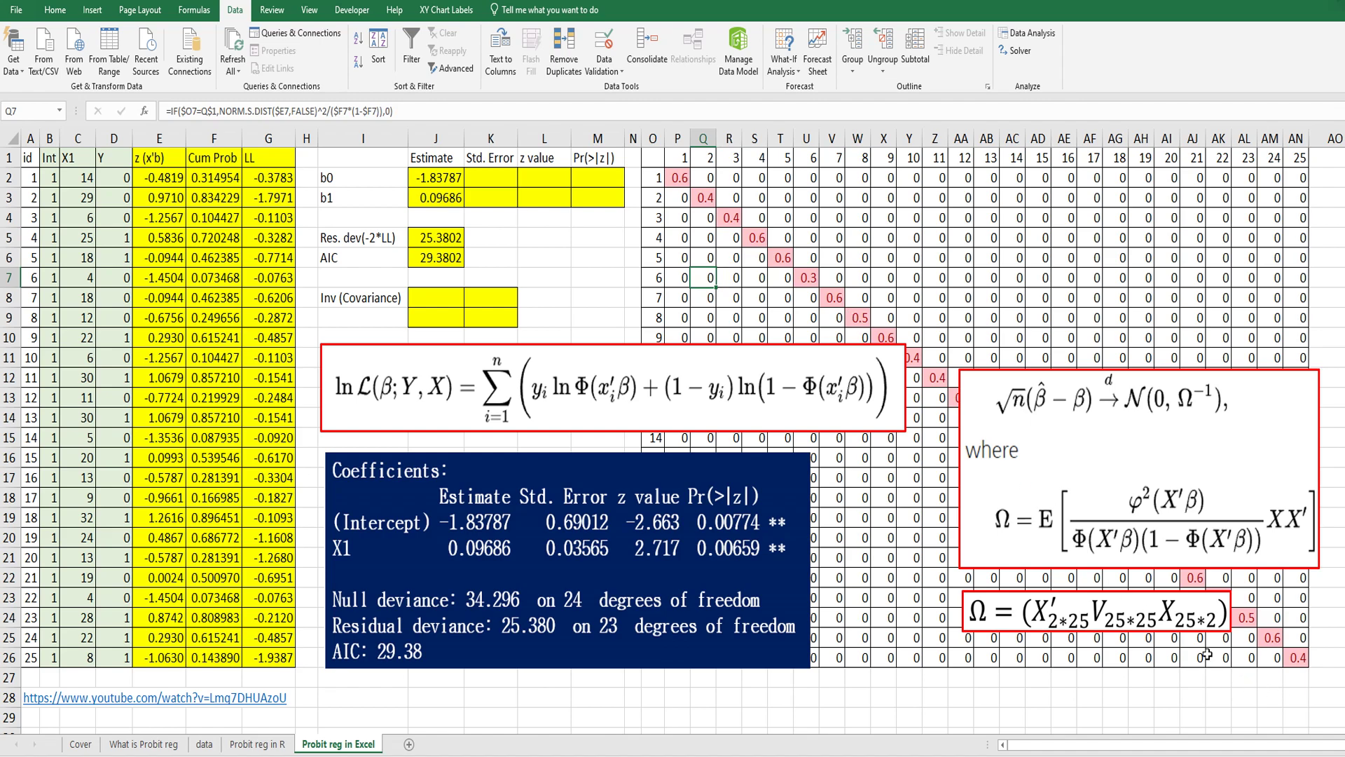
left_click(593, 280)
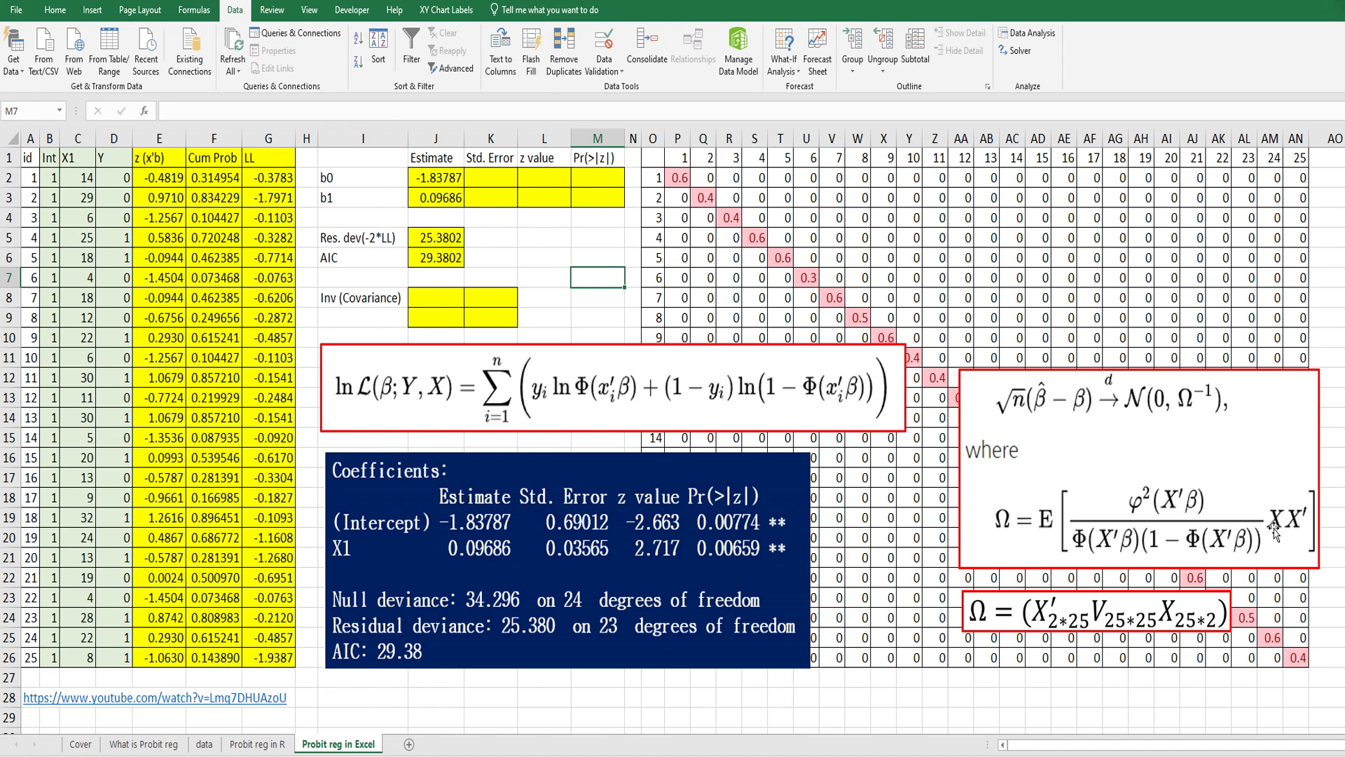
Confirm the Int and X1 data block B2:C26 is named X.
left_click(47, 179)
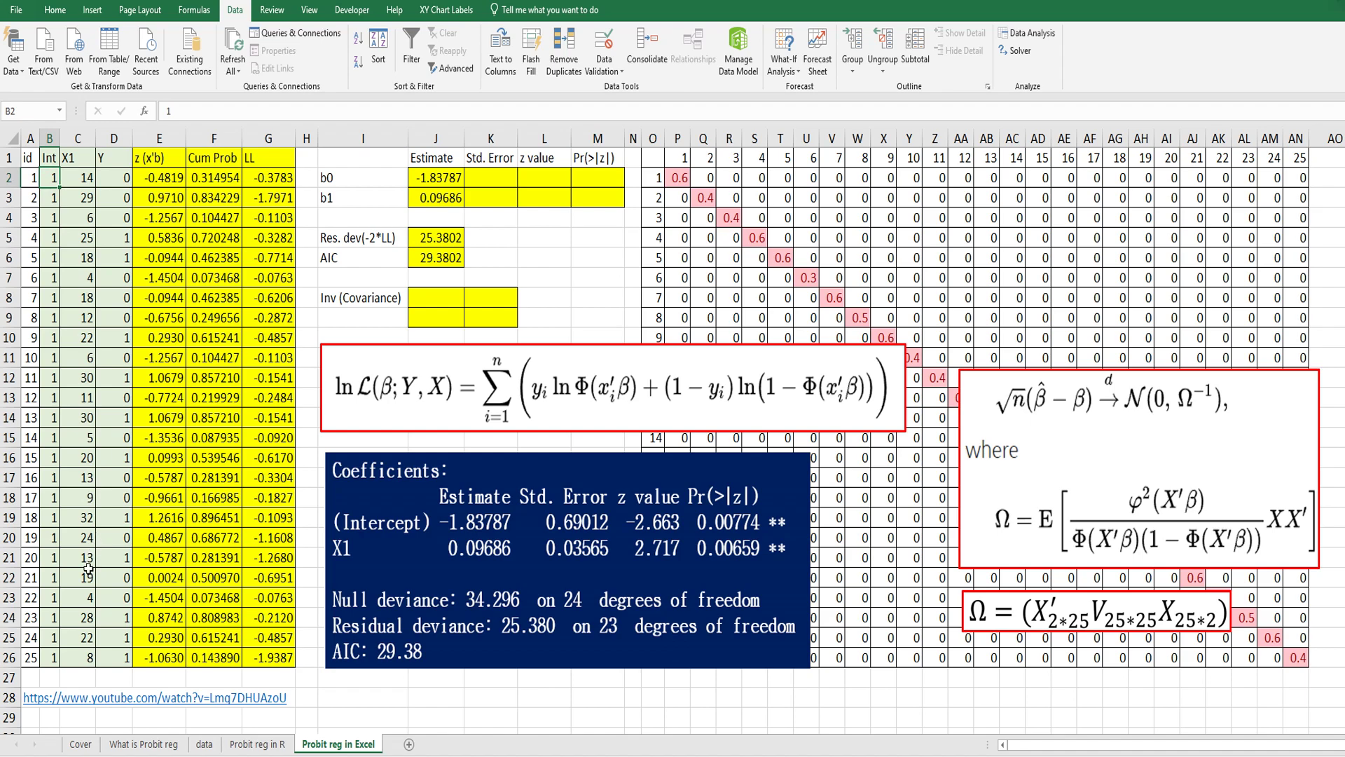
left_click(86, 659, "shift")
left_click(44, 115)
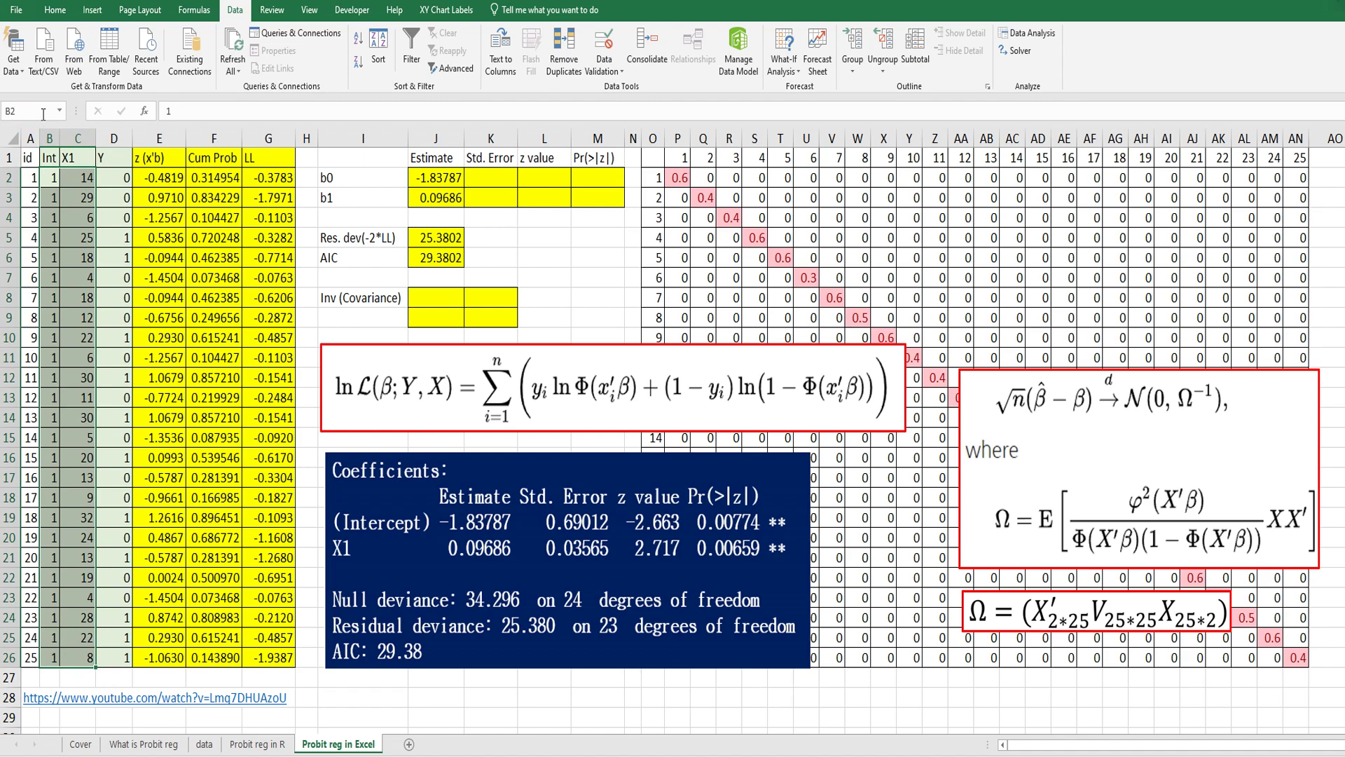
left_click(44, 114)
left_click(376, 228)
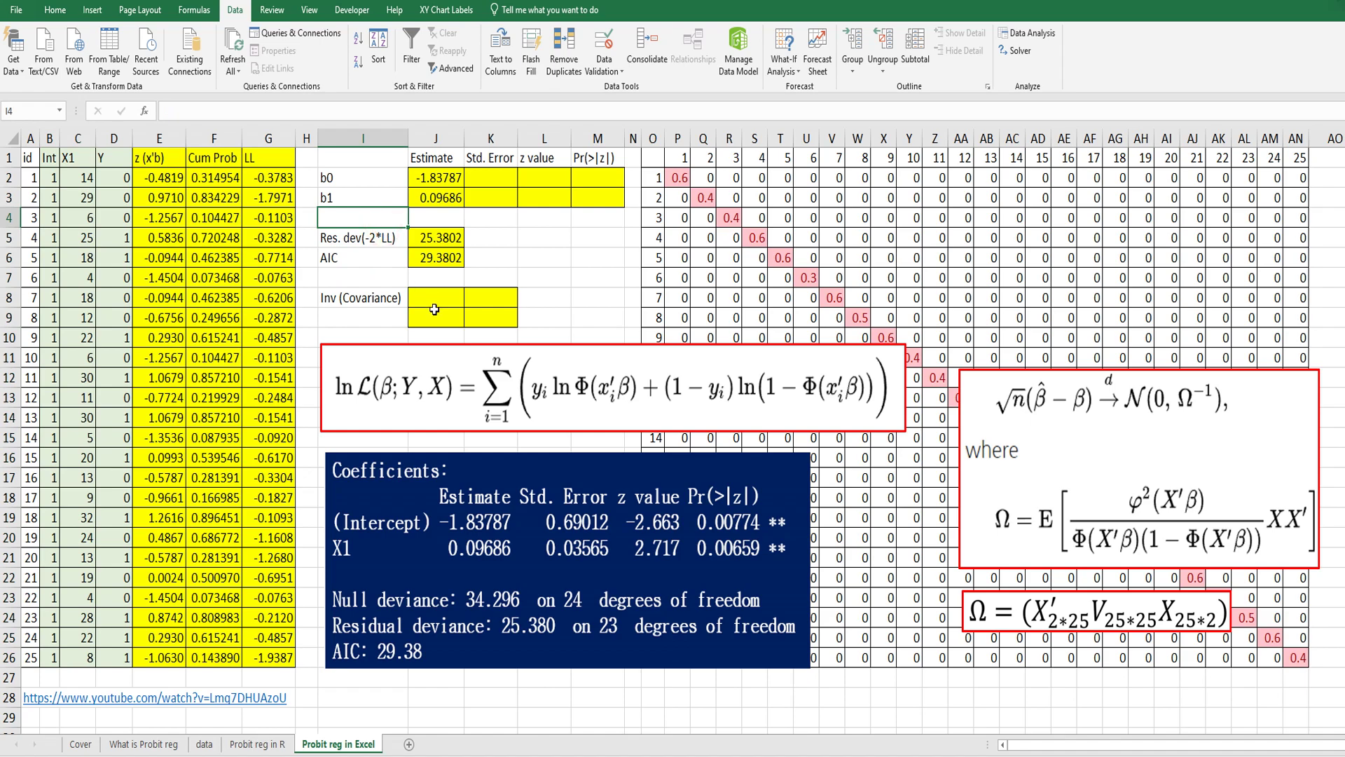
In J8:K9, begin the formula =MMULT(TRANSPOSE(X),P2:AN26) using the weight matrix.
left_click(440, 298)
left_click_drag(464, 307, 491, 317)
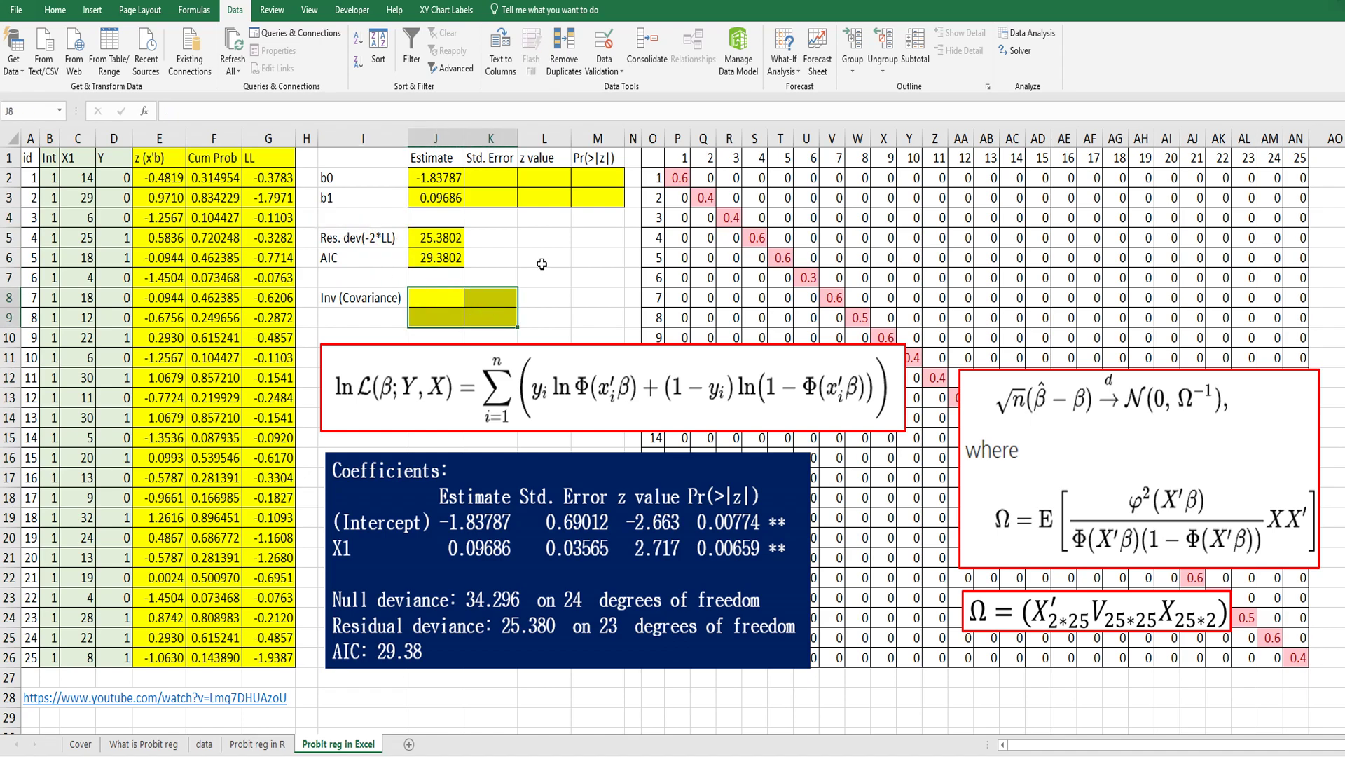
type("=")
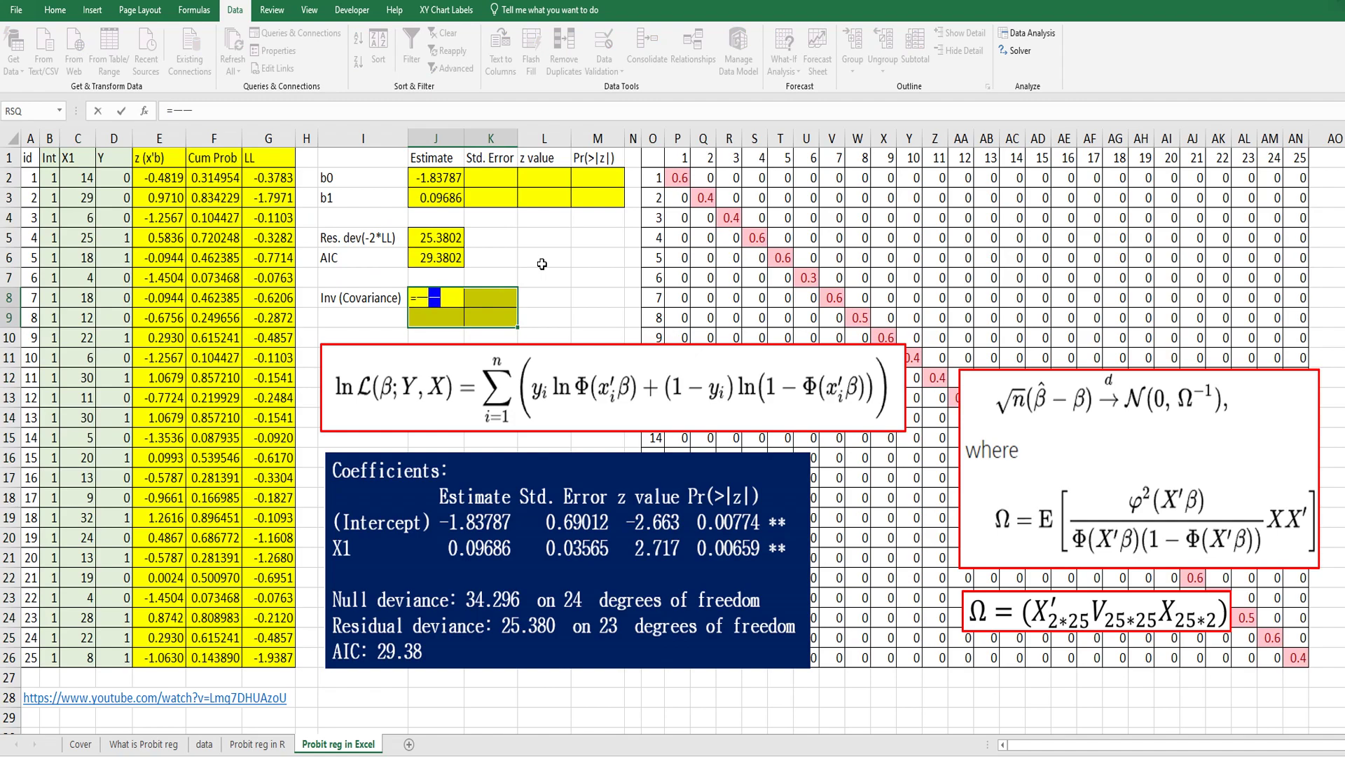
type("mmult")
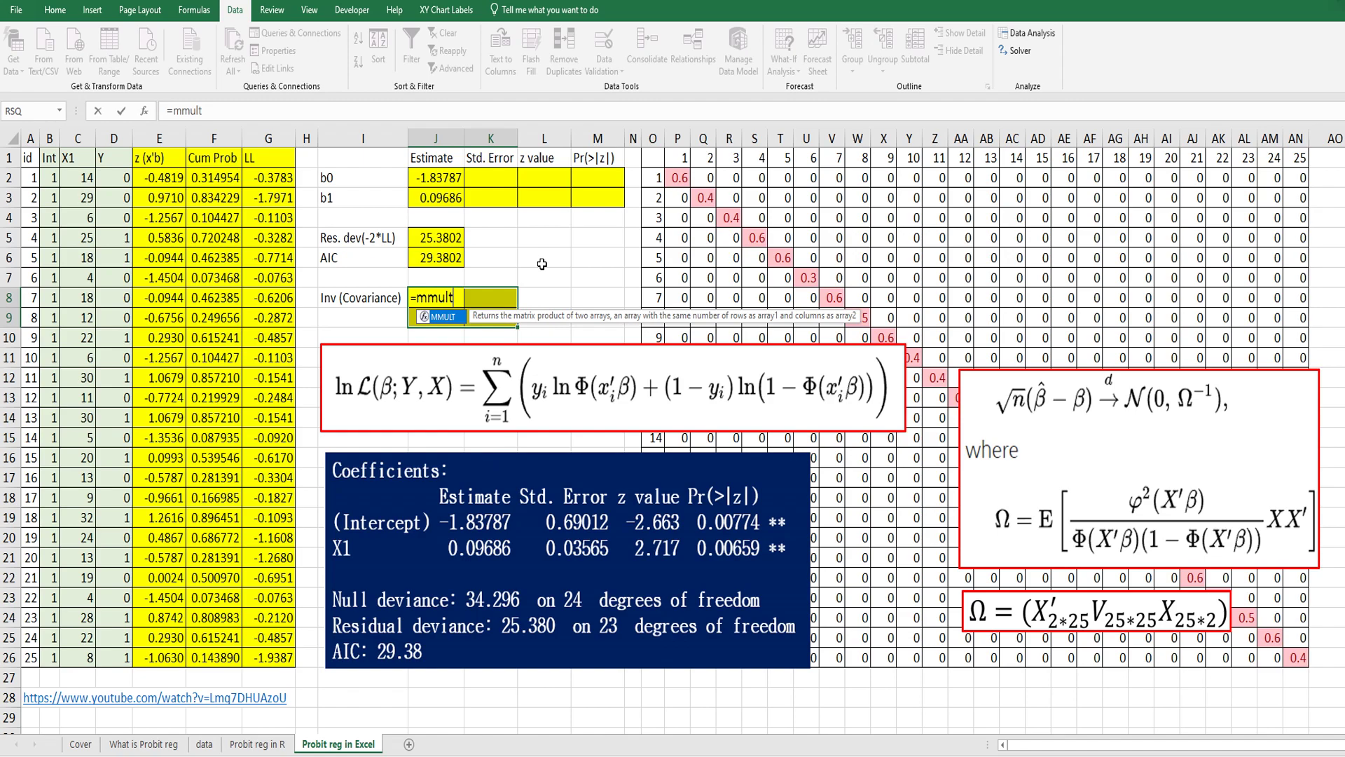
type("(")
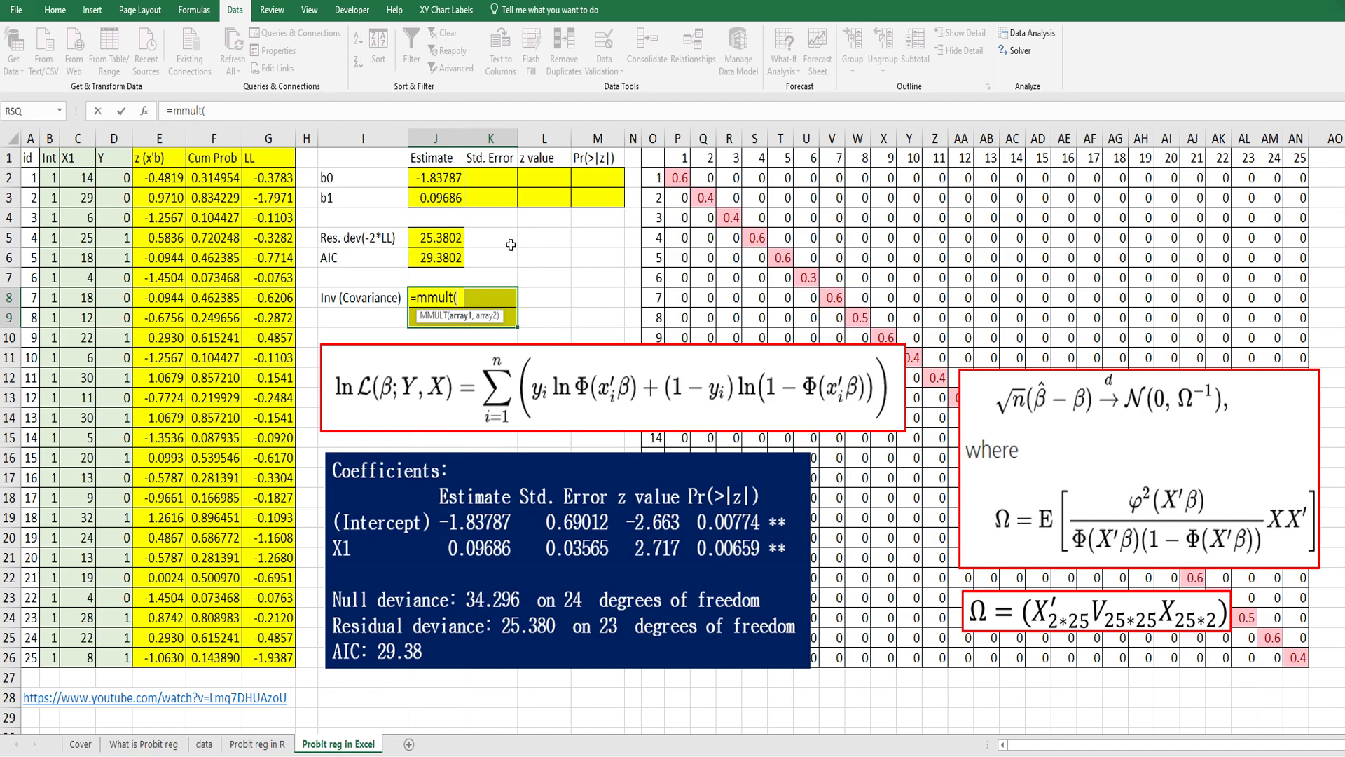
type("tras")
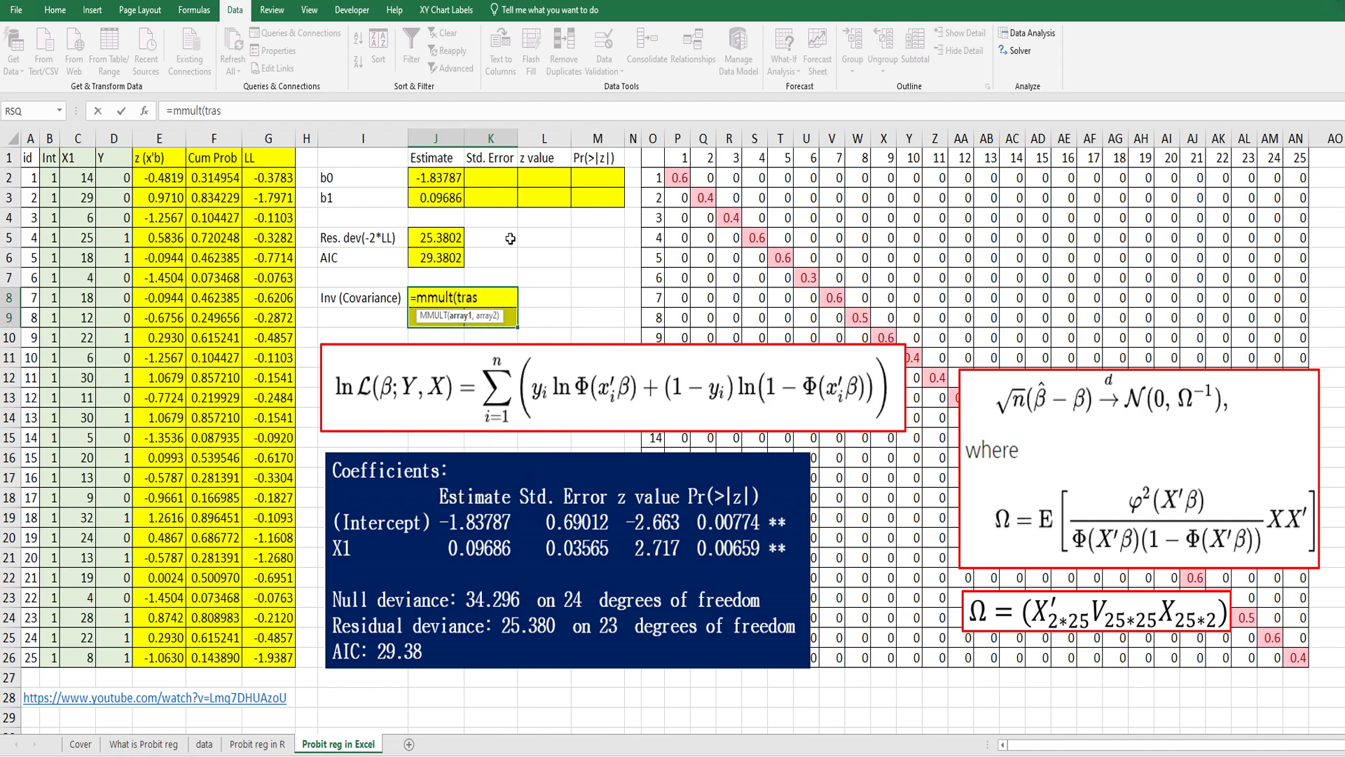
key("BackSpace")
type("nspose(")
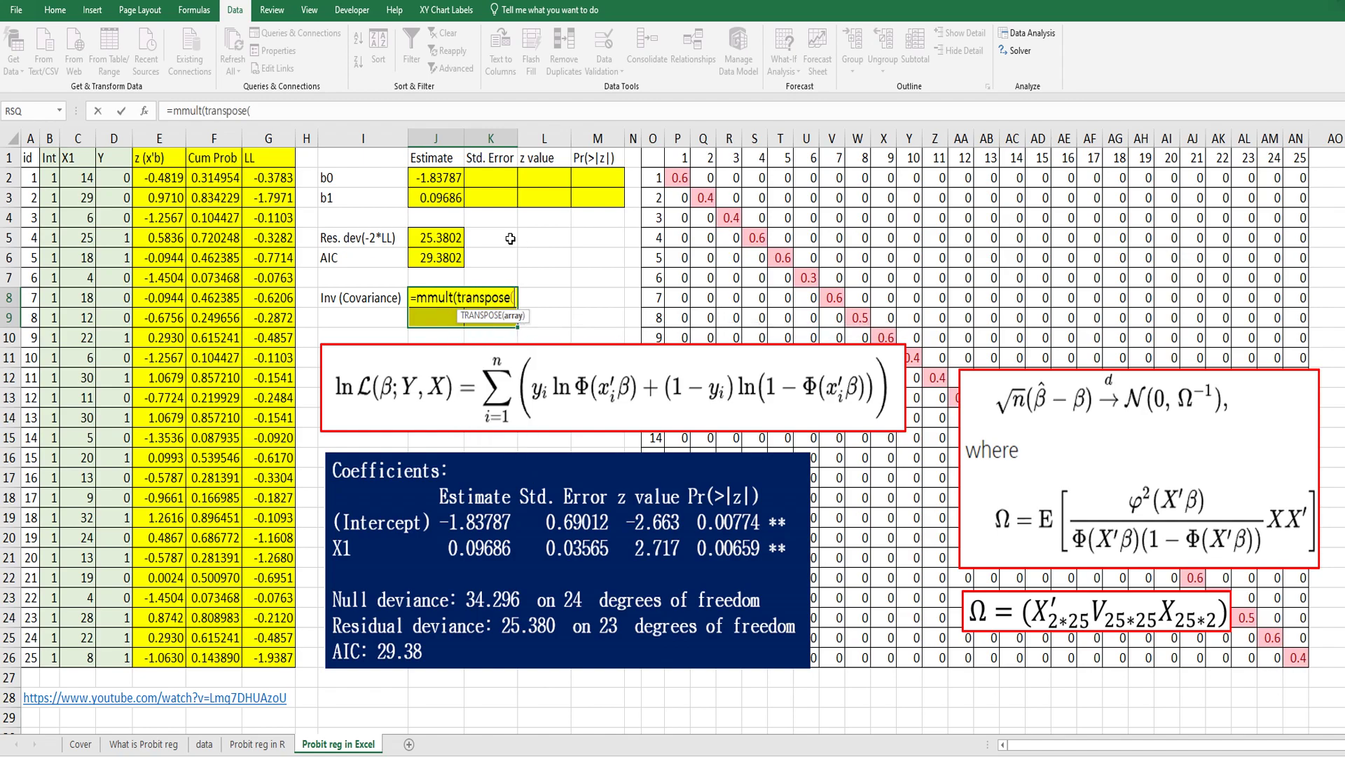
type("X),")
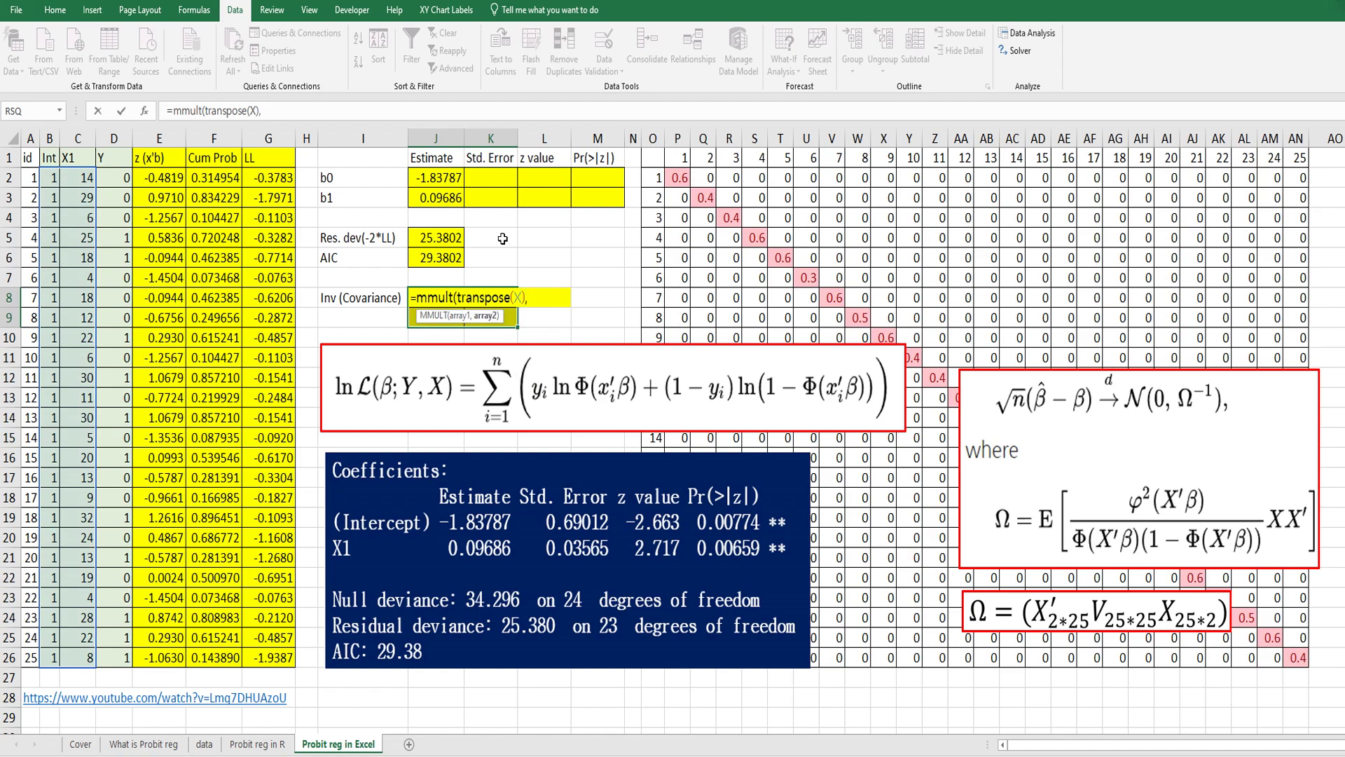
left_click_drag(678, 177, 1302, 643)
type(")")
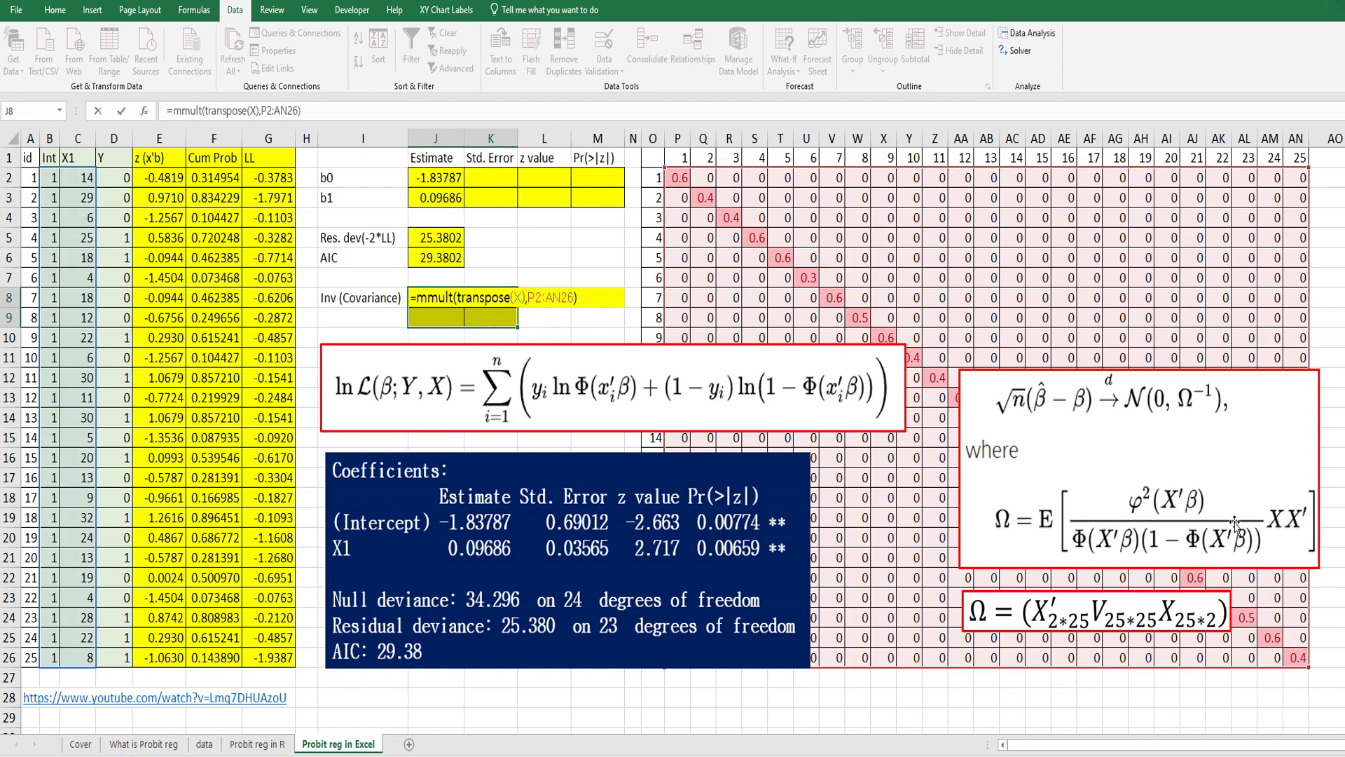
Wrap it as =MINVERSE(MMULT(MMULT(TRANSPOSE(X),P2:AN26),X)) and array-enter it across J8:K9.
left_click(175, 112)
type("mmul")
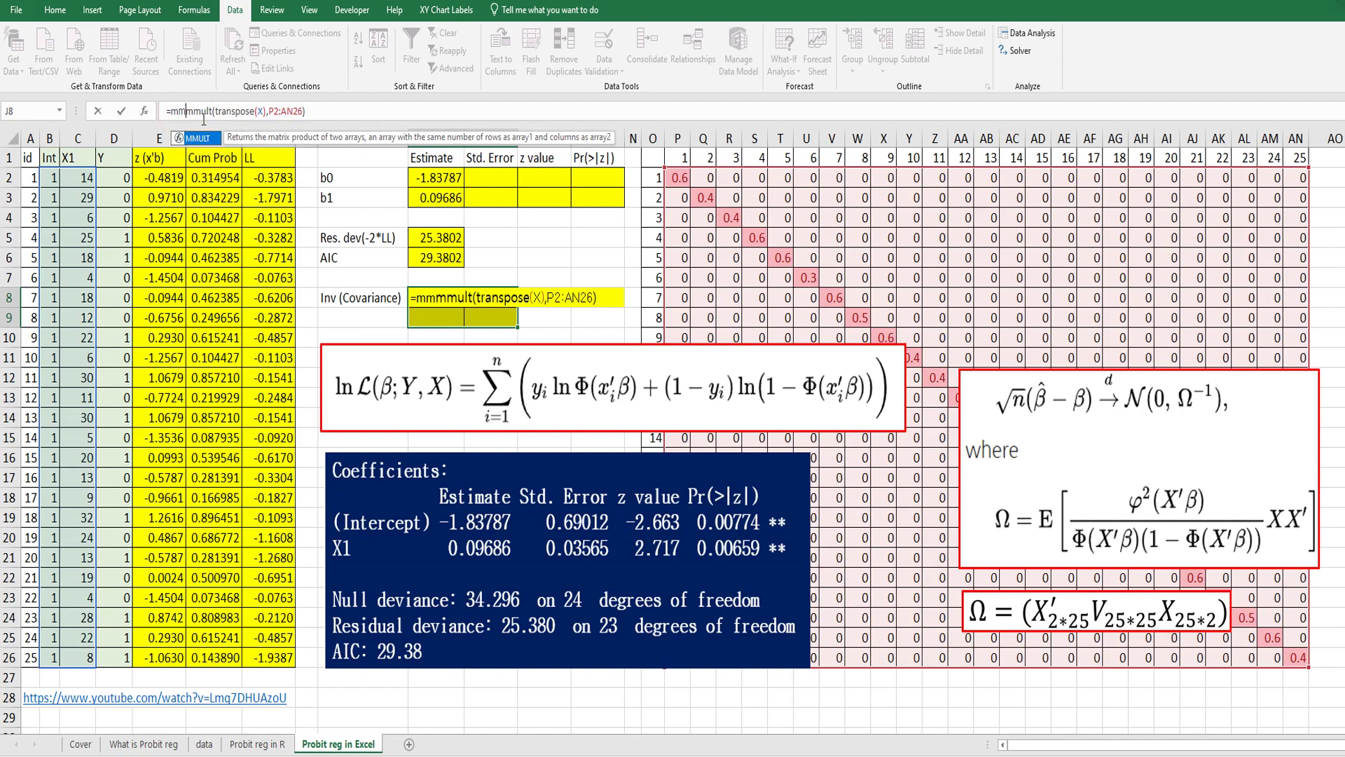
type("t(")
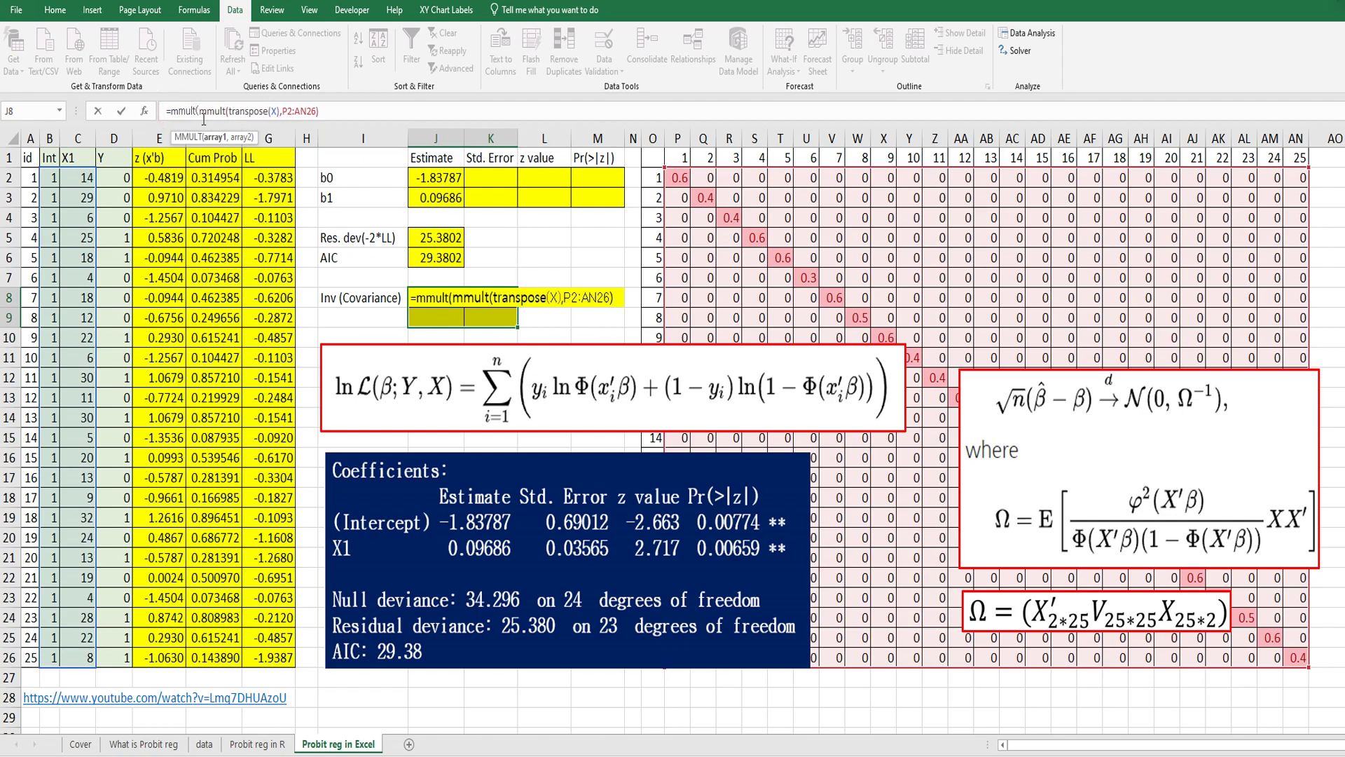
left_click(328, 110)
type(",X)")
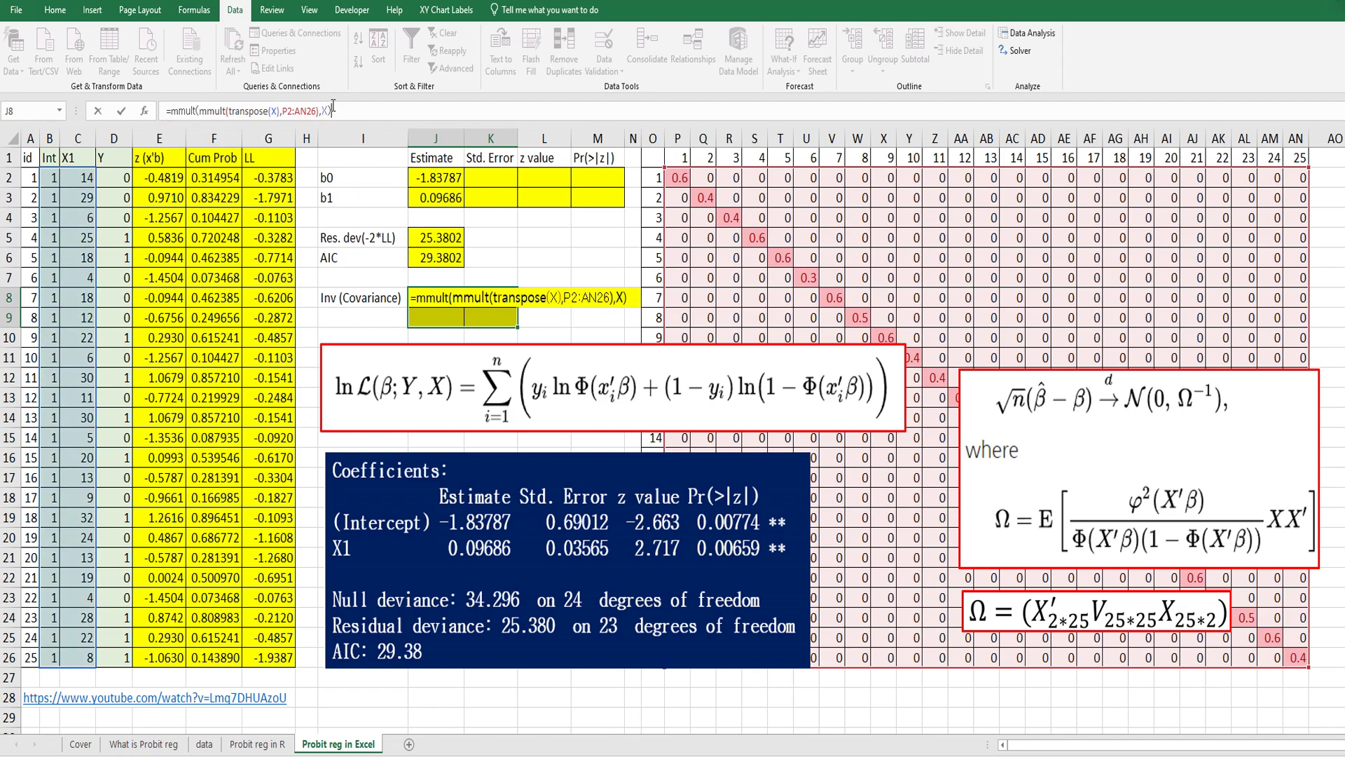
left_click(171, 111)
type("minverse")
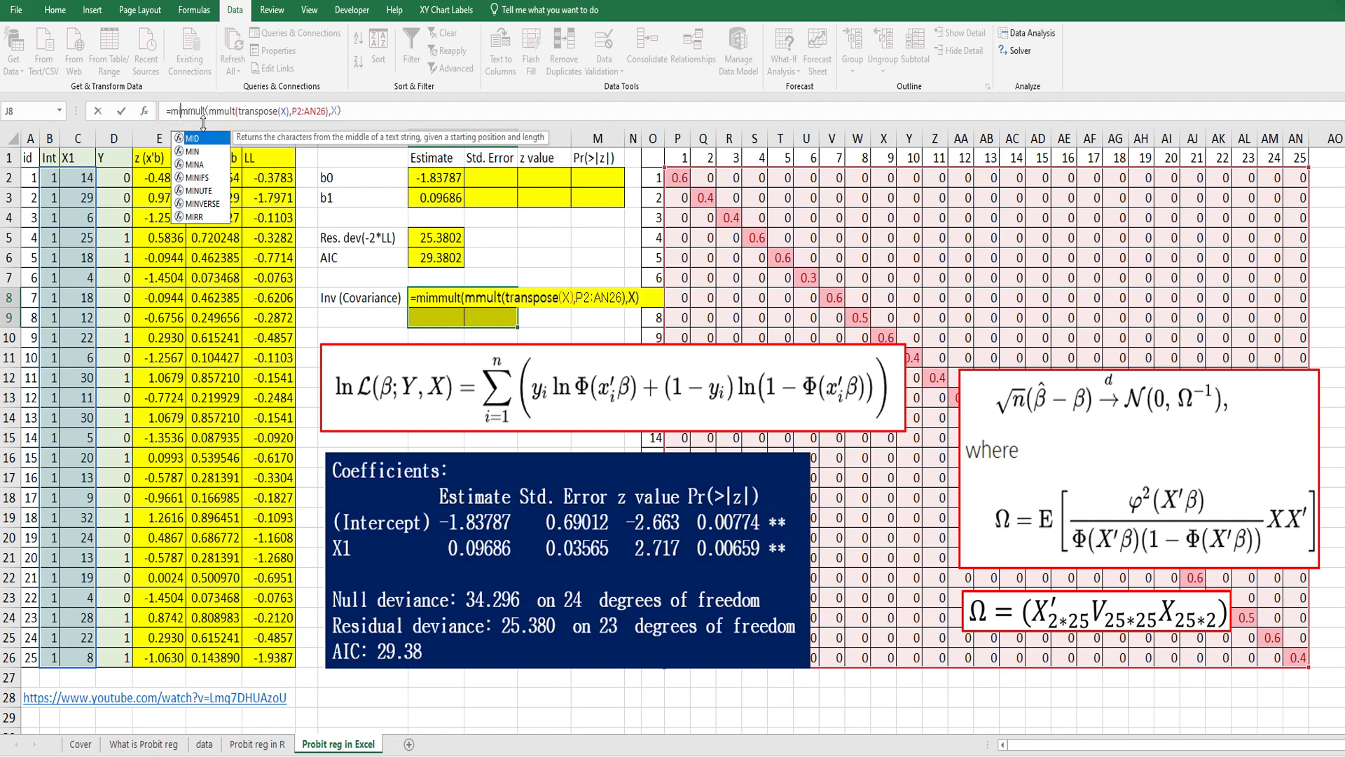
type("(")
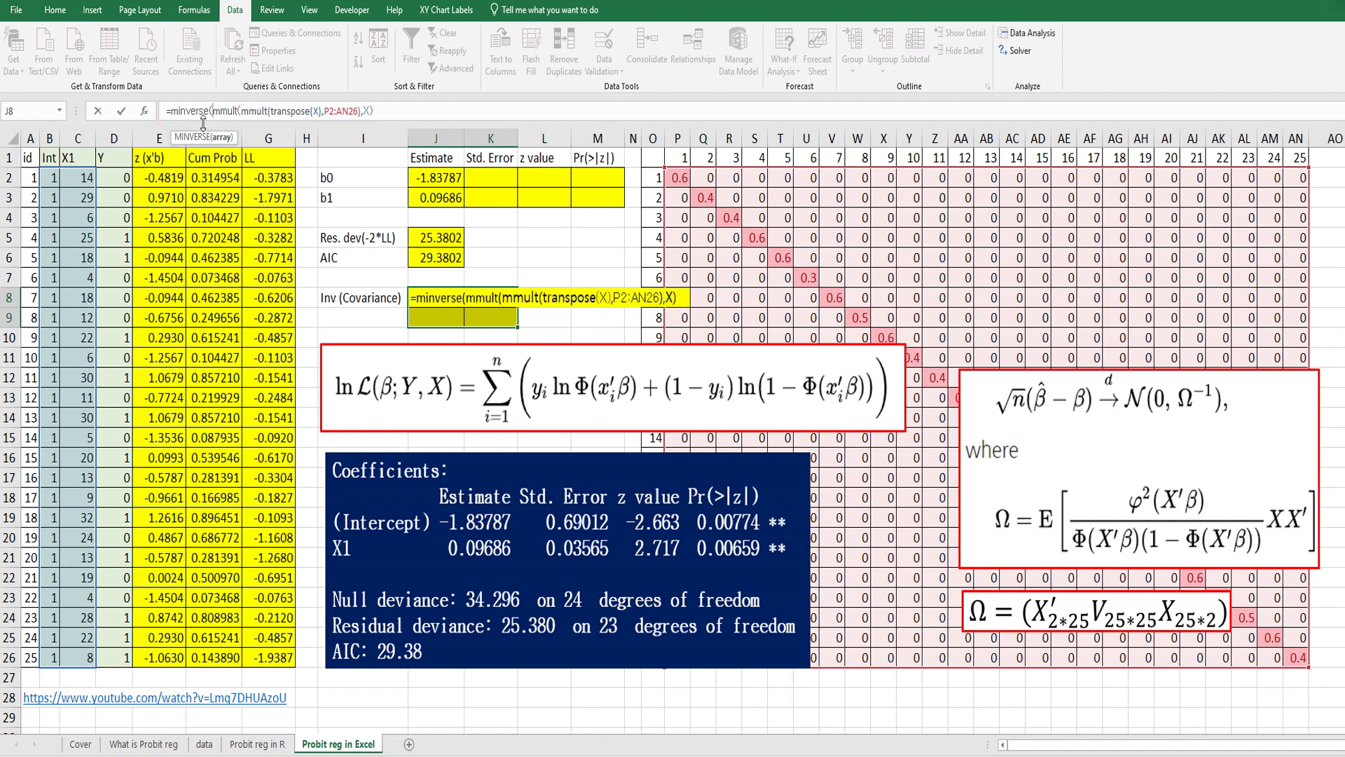
type(")")
key("ctrl+shift+Return")
Enter =SQRT(J8) in K2 for b0's standard error, 0.69014.
left_click(540, 231)
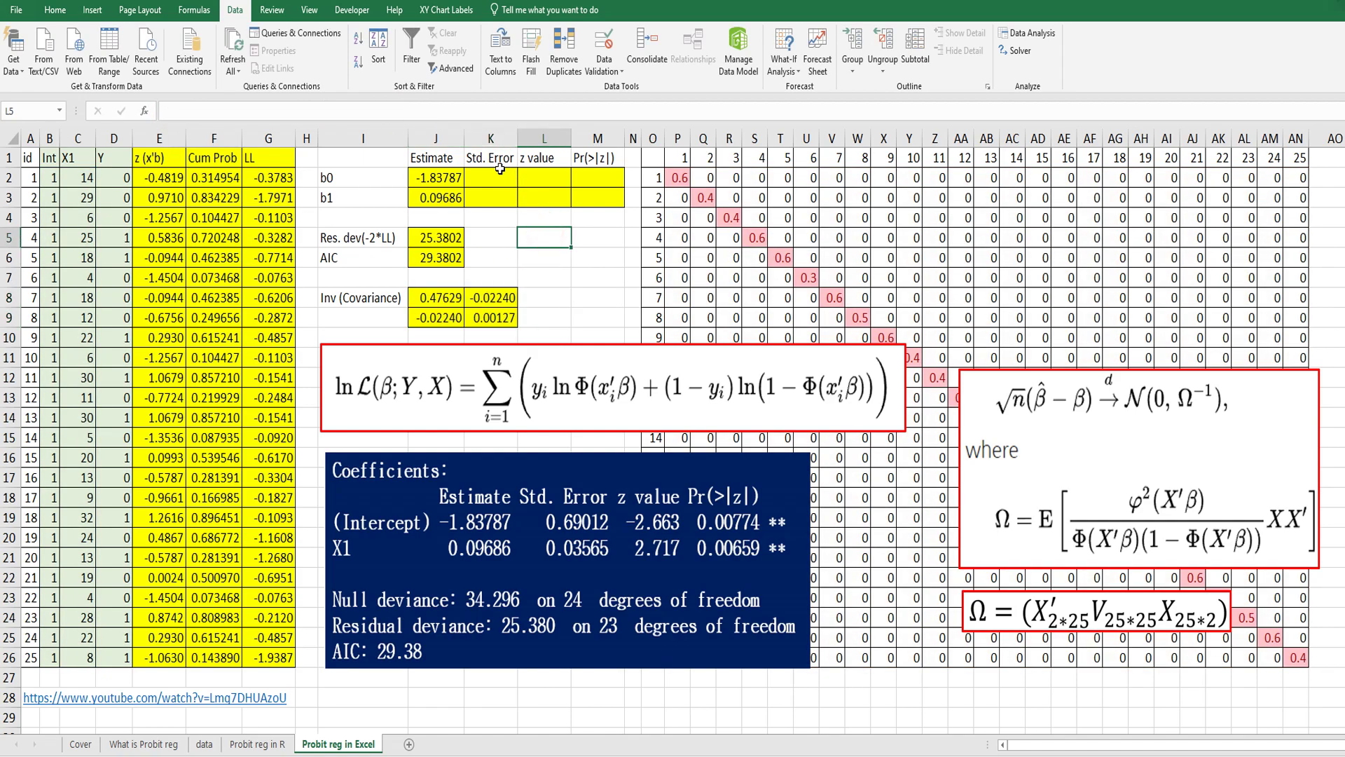
left_click(500, 170)
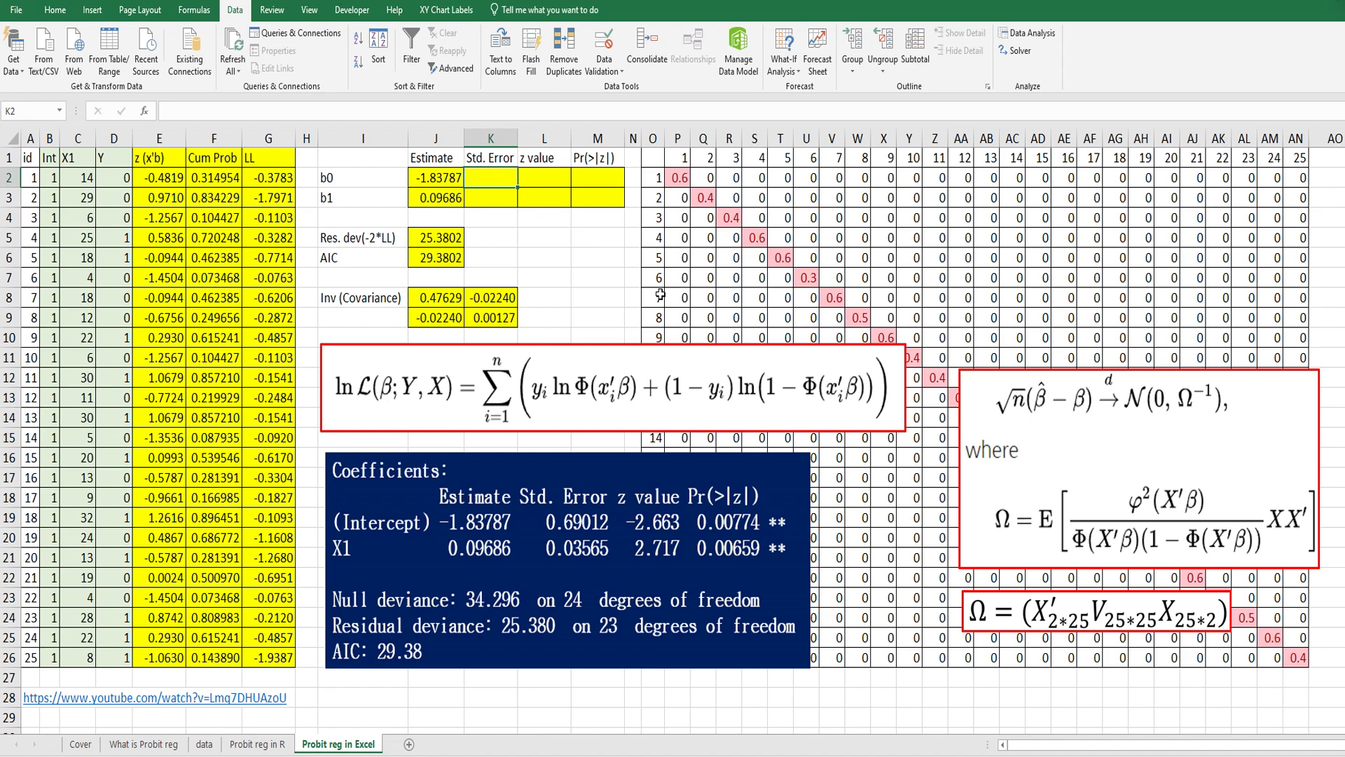
type("=")
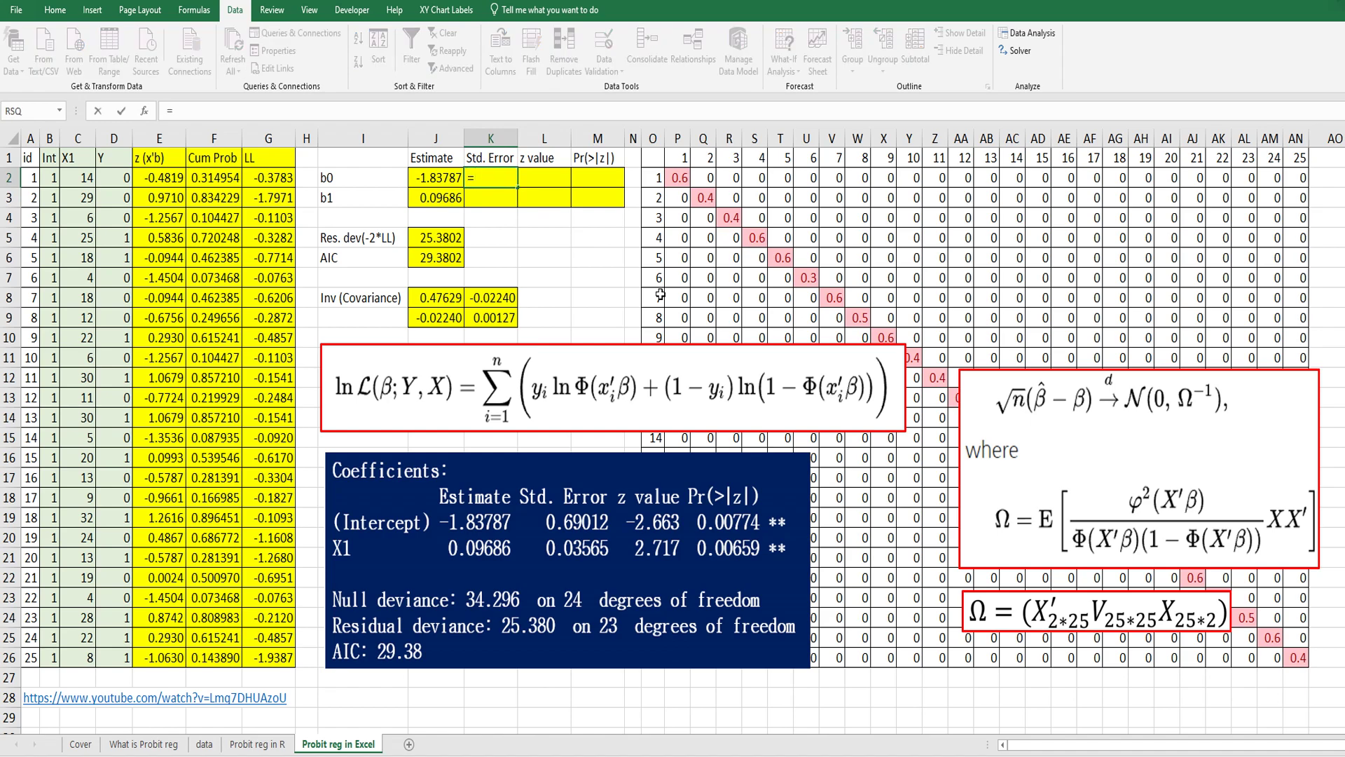
type("sqrt(")
left_click(447, 295)
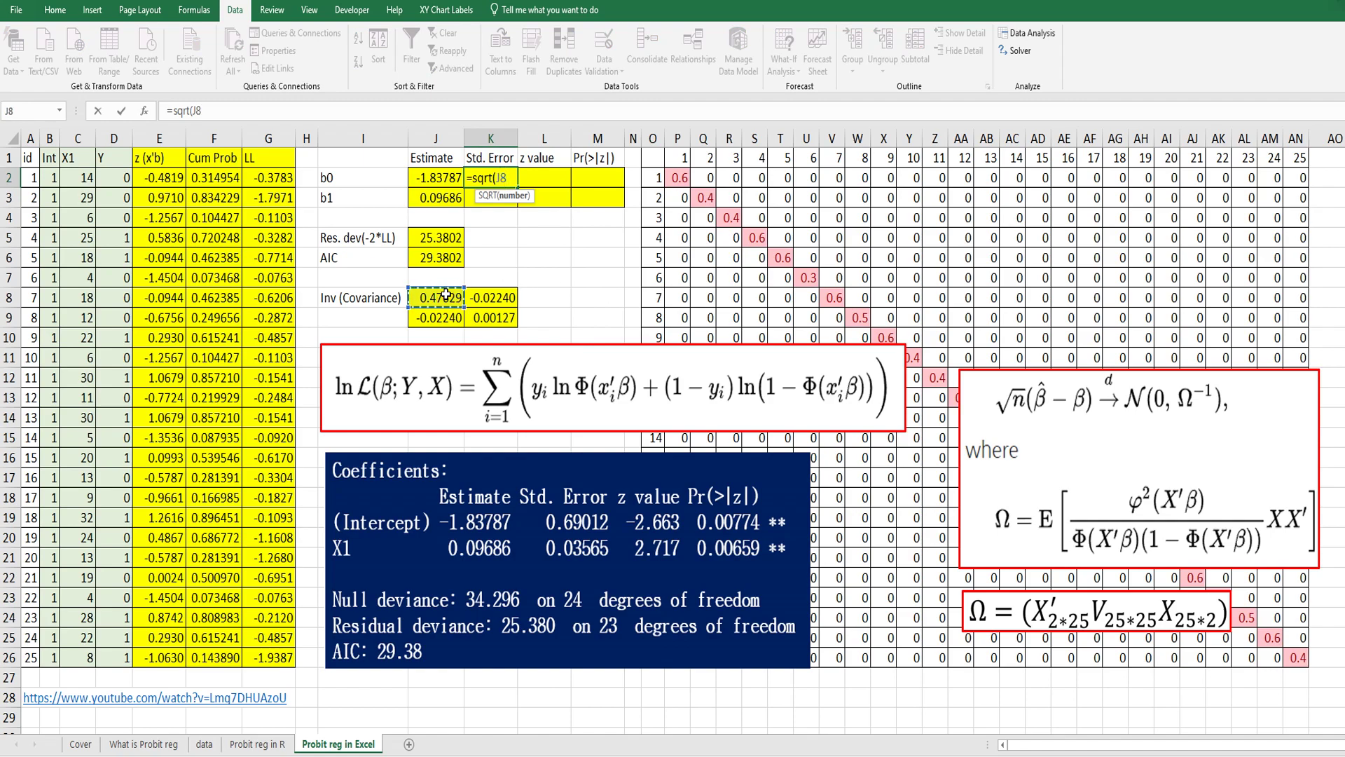
type(")")
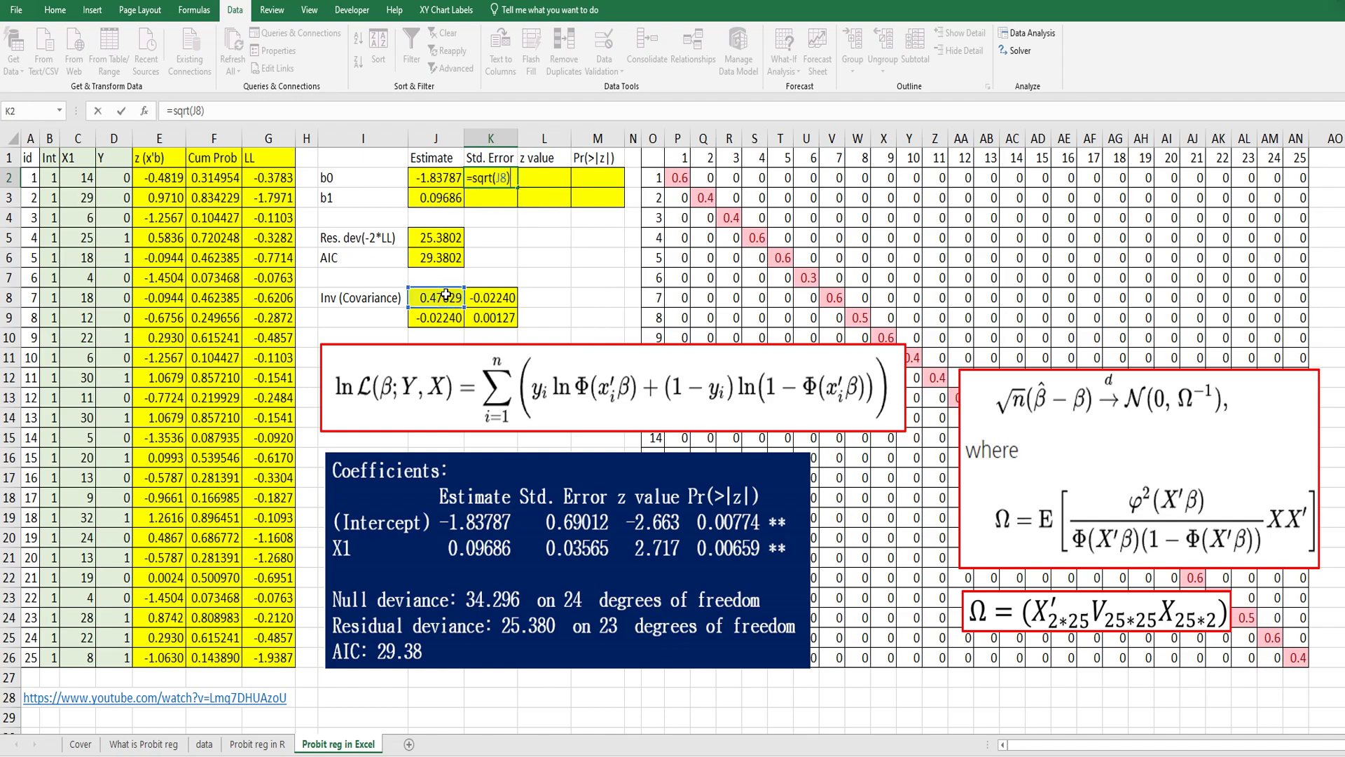
key("Return")
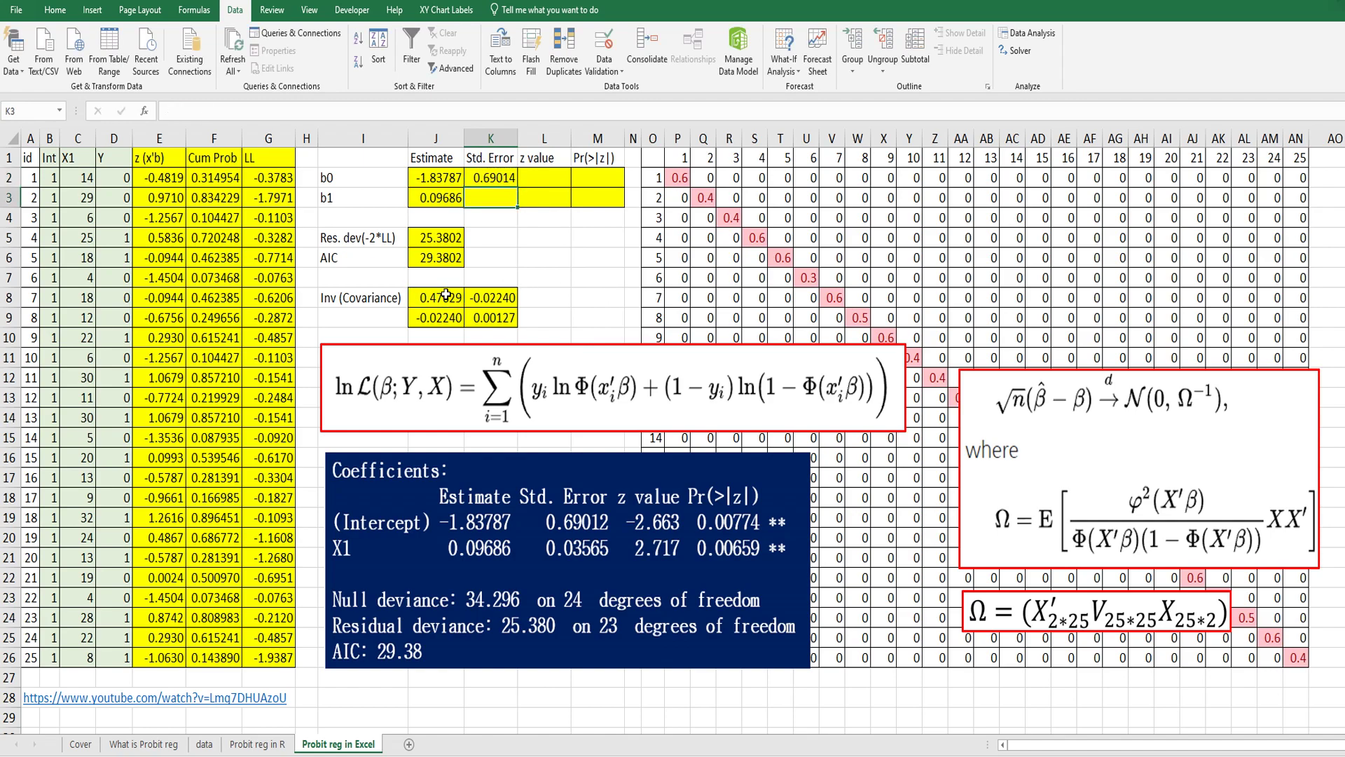
Enter =SQRT(K9) in K3 for b1's standard error, 0.03565.
left_click(494, 317)
type("=sqrt")
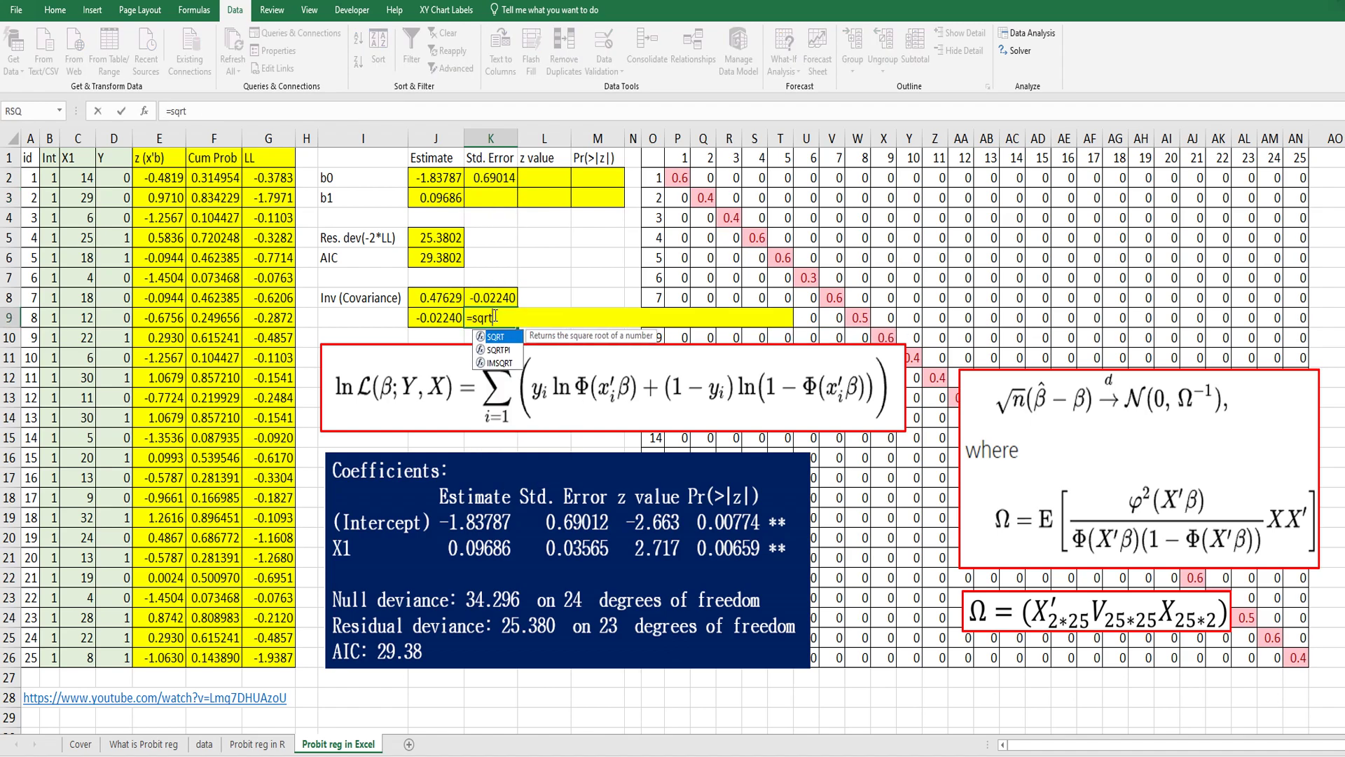
type("(")
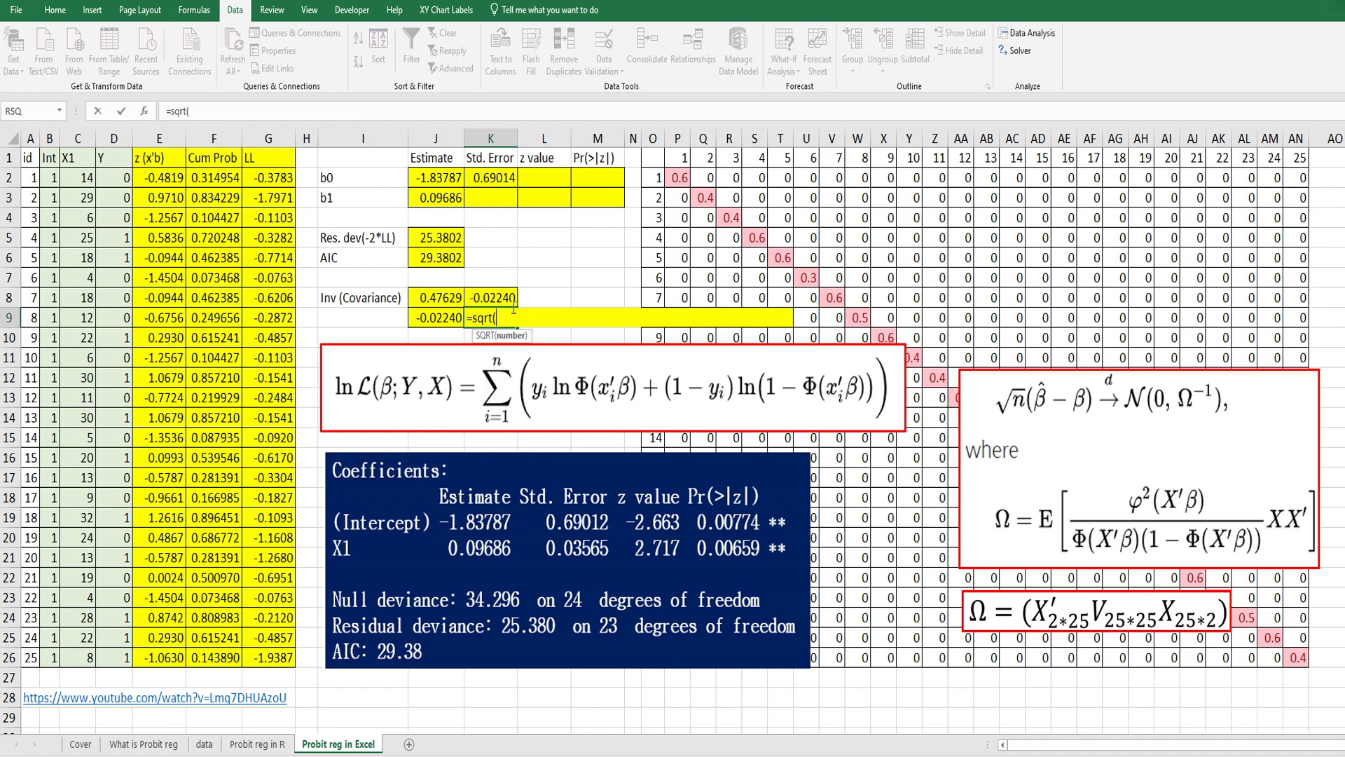
key("Escape")
left_click(490, 198)
type("=s")
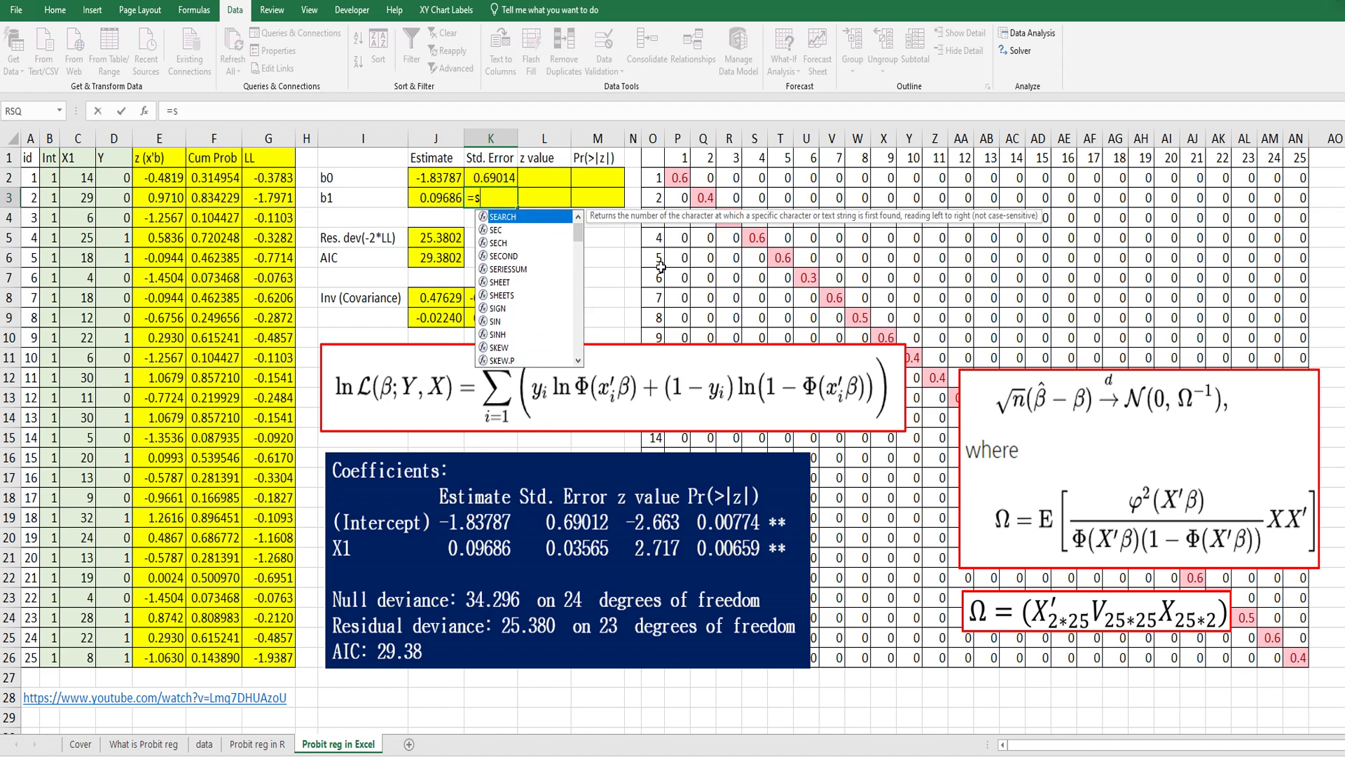
type("qrt(")
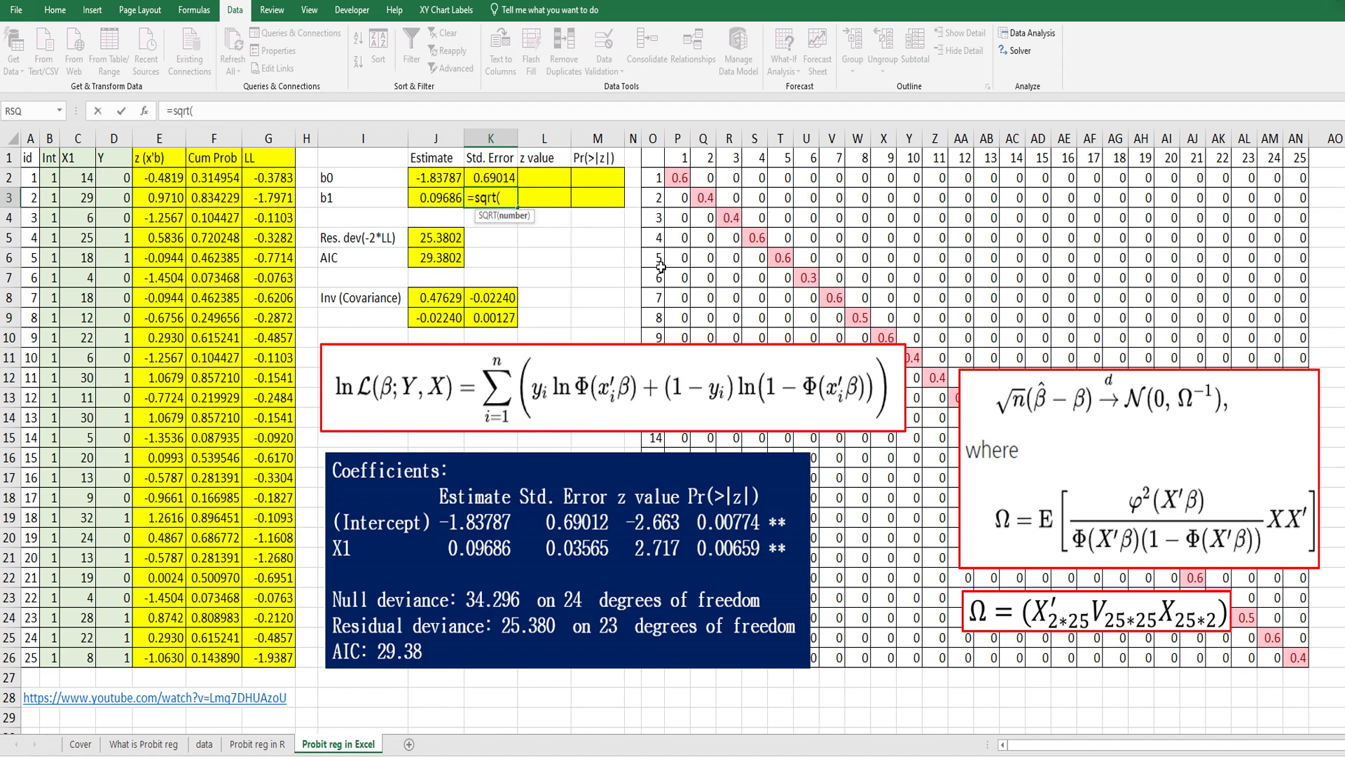
left_click(497, 318)
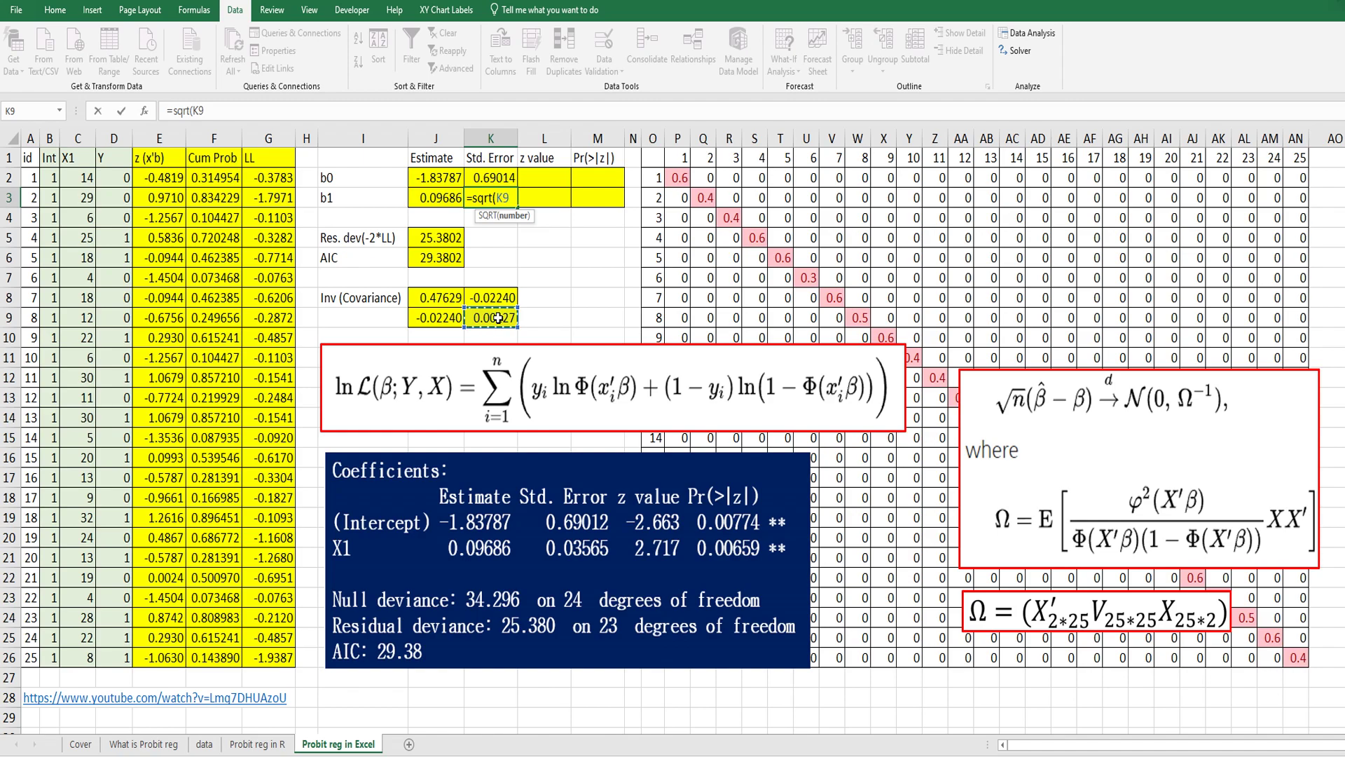
type(")")
key("Return")
key("Up")
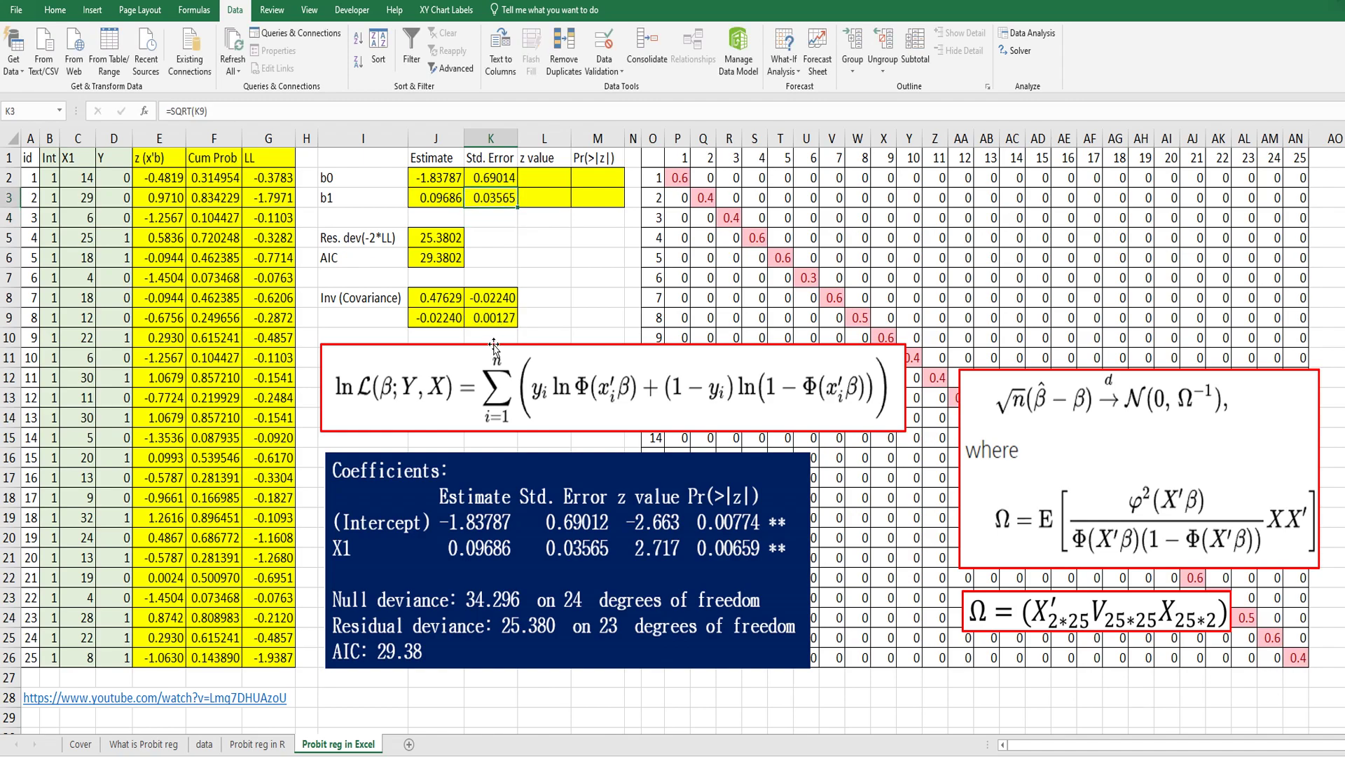
Enter =J2/K2 in L2 and copy it to L3, giving z values -2.663 and 2.717.
left_click(543, 179)
type("=")
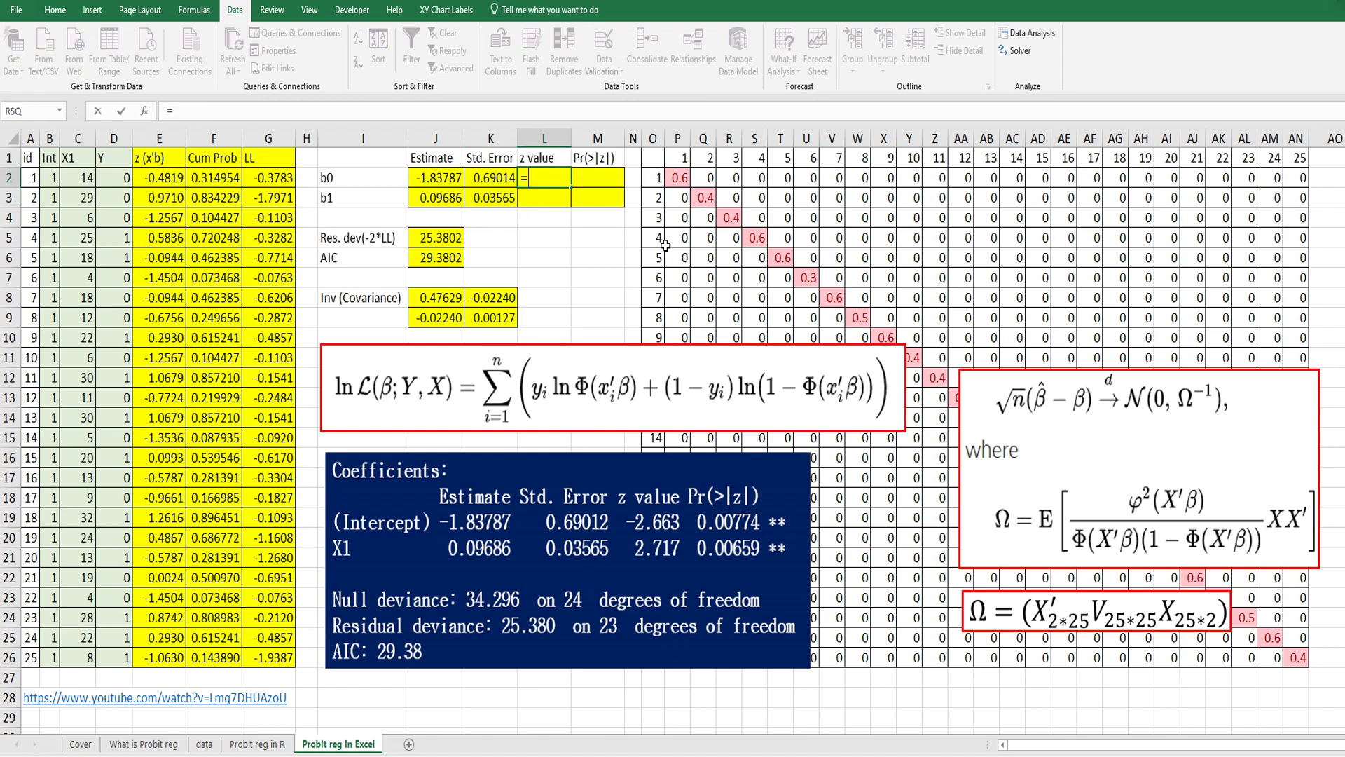
key("Left")
key("Left")
type("/")
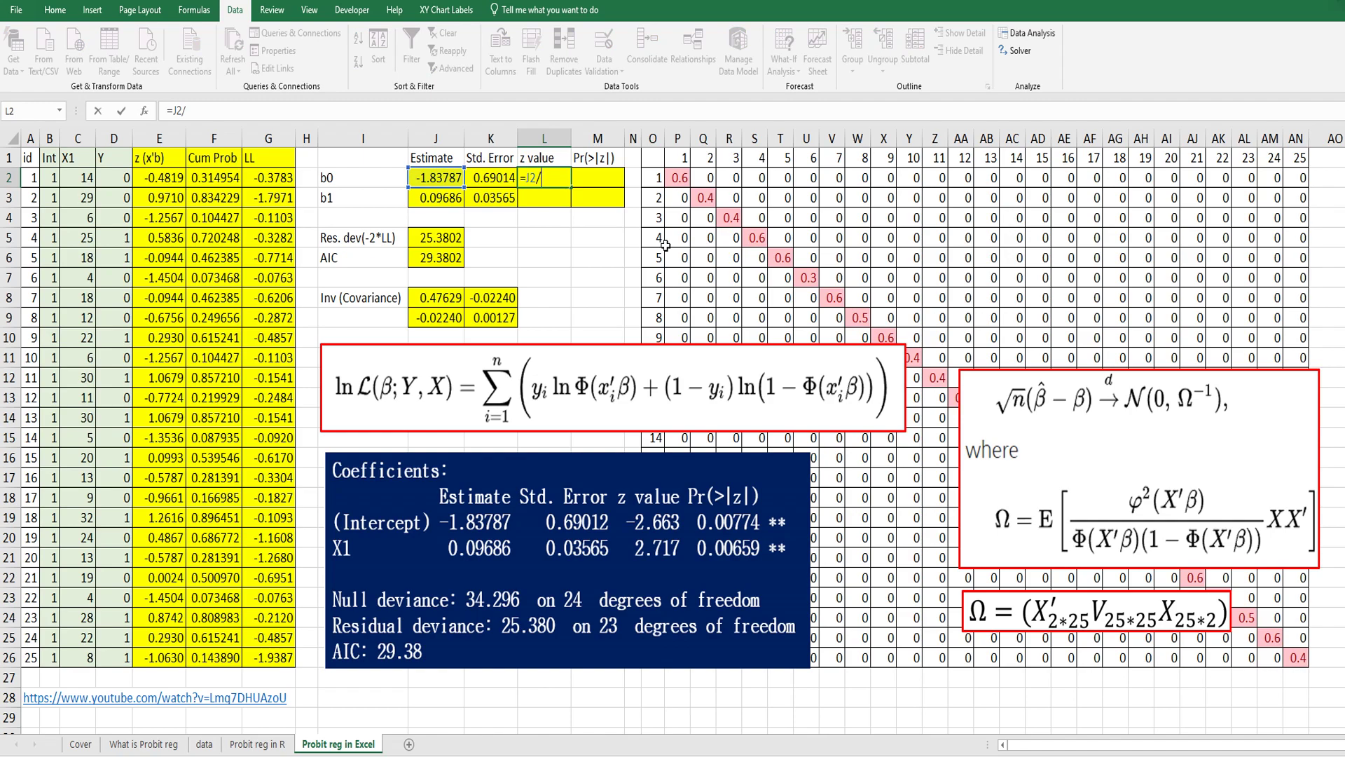
key("Left")
key("Return")
key("Up")
key("ctrl+c")
key("Down")
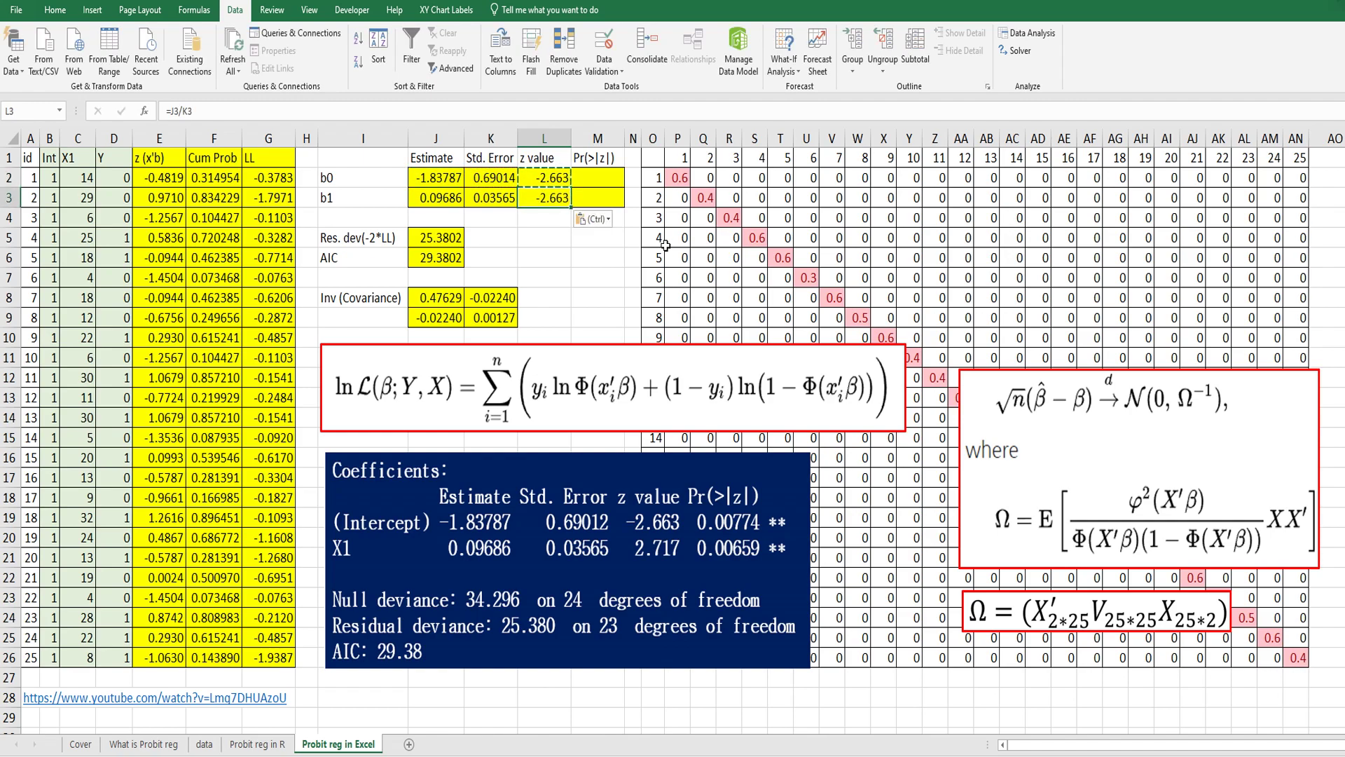
key("Return")
key("Right")
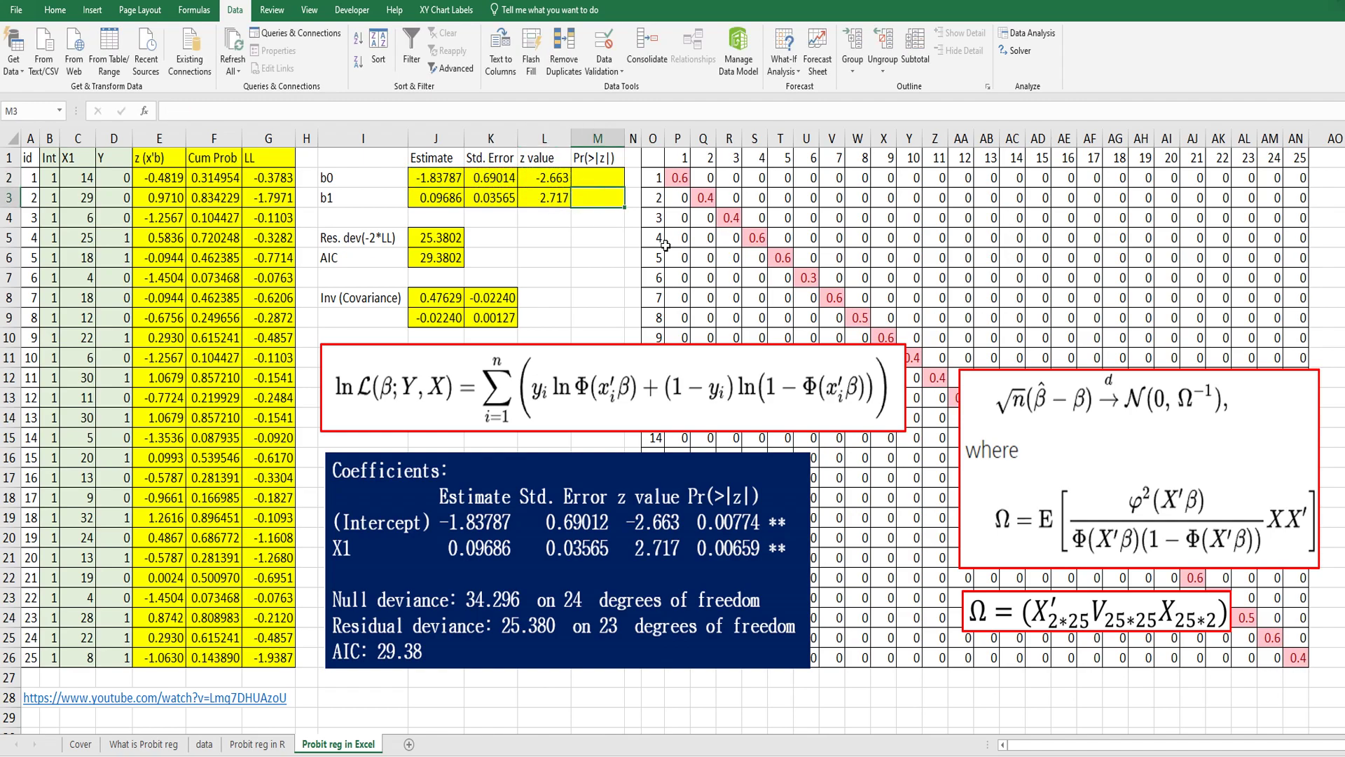
Enter =2*(1-NORM.S.DIST(L3,TRUE)) in M3 for b1's p-value, 0.00660.
type("=2*")
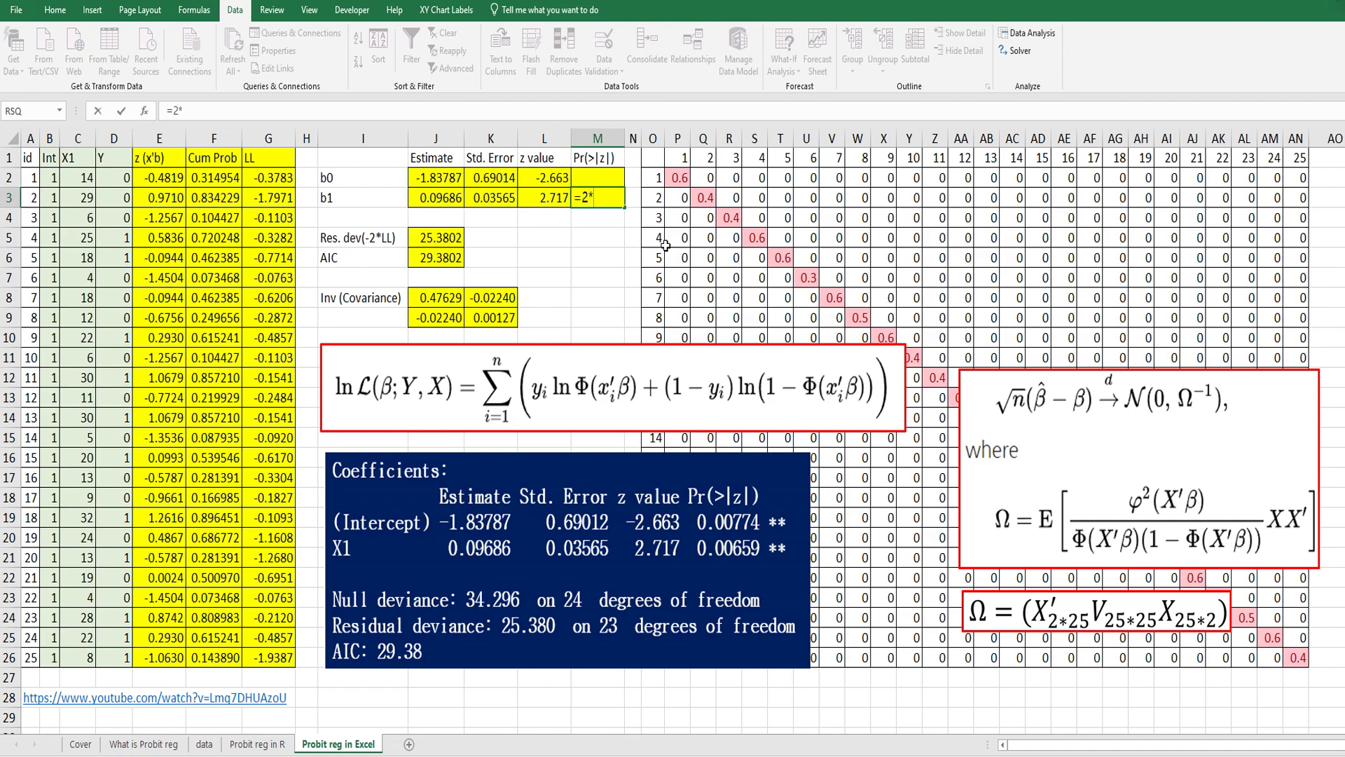
type("norms.")
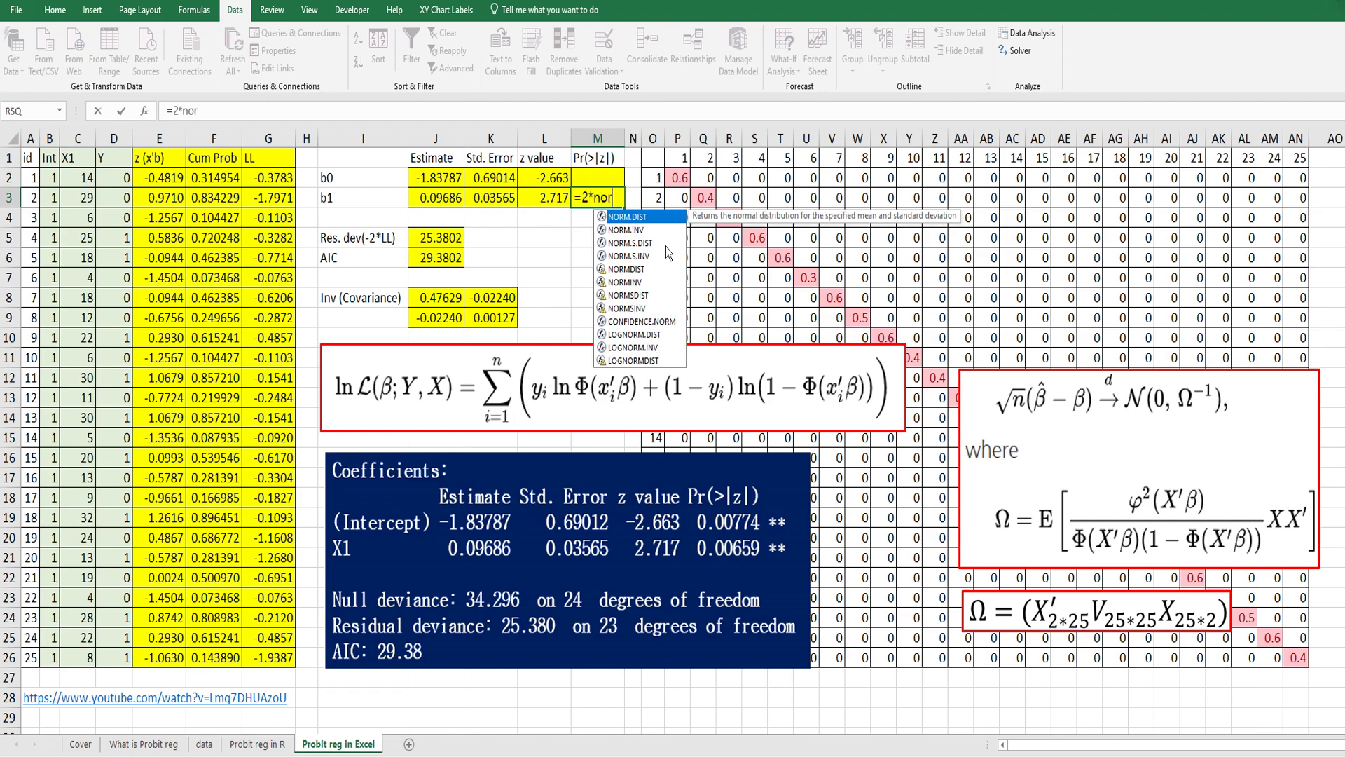
key("BackSpace")
key("BackSpace")
key("BackSpace")
key("BackSpace")
key("BackSpace")
key("BackSpace")
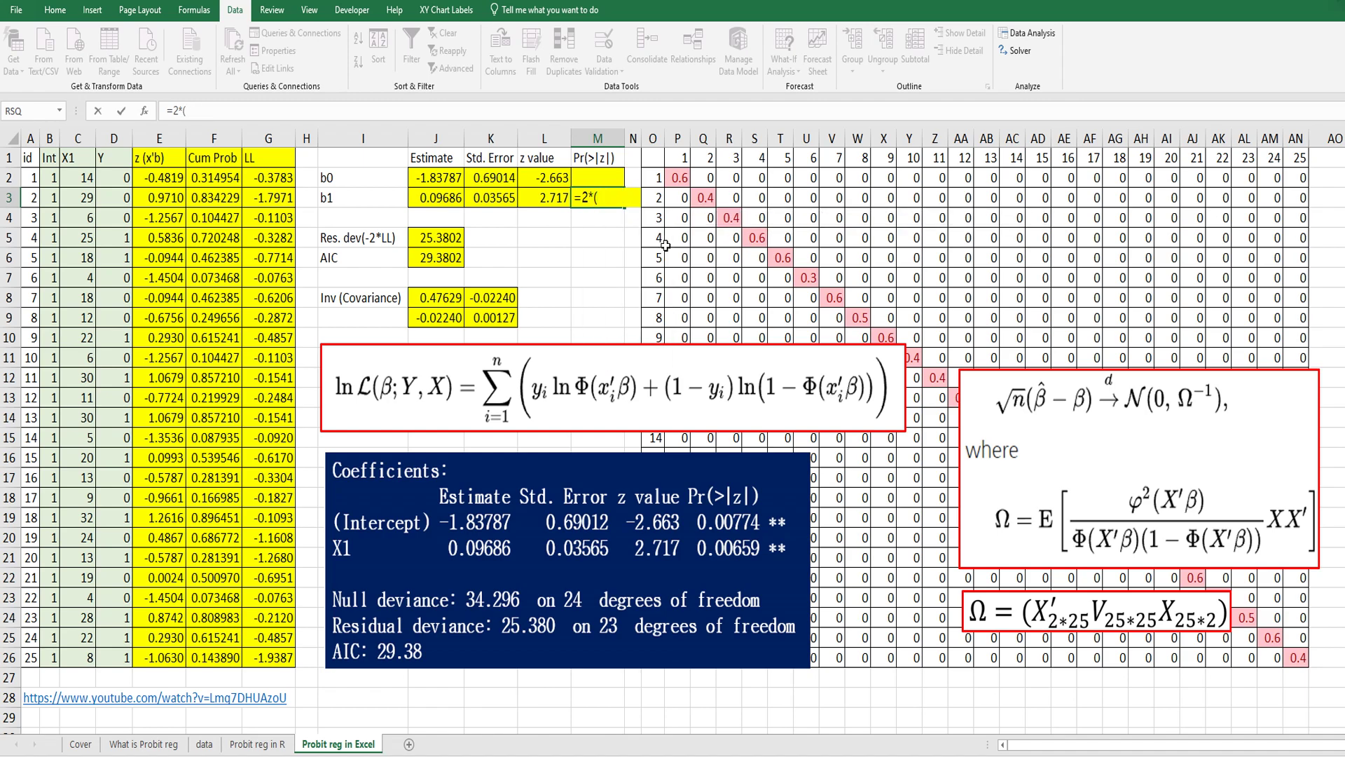
type("(1-norm")
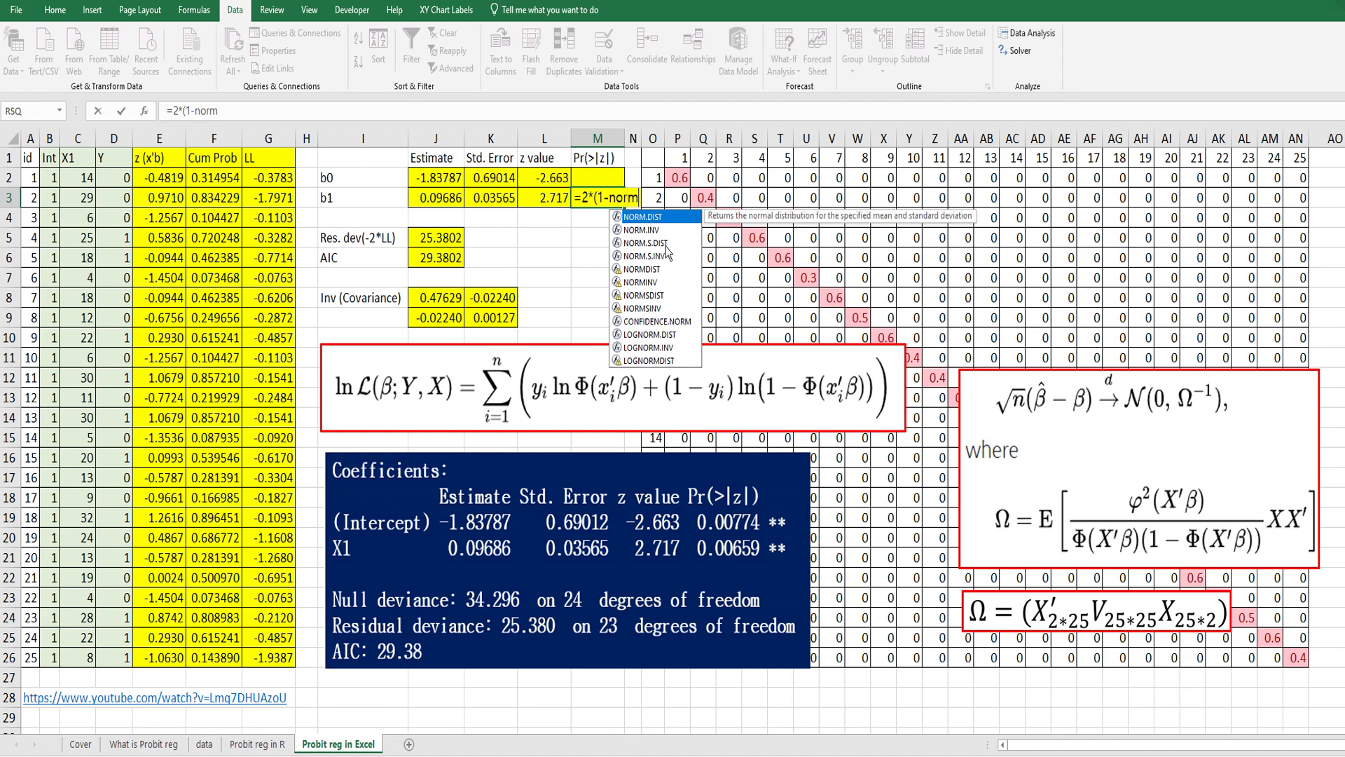
type(".s.dist")
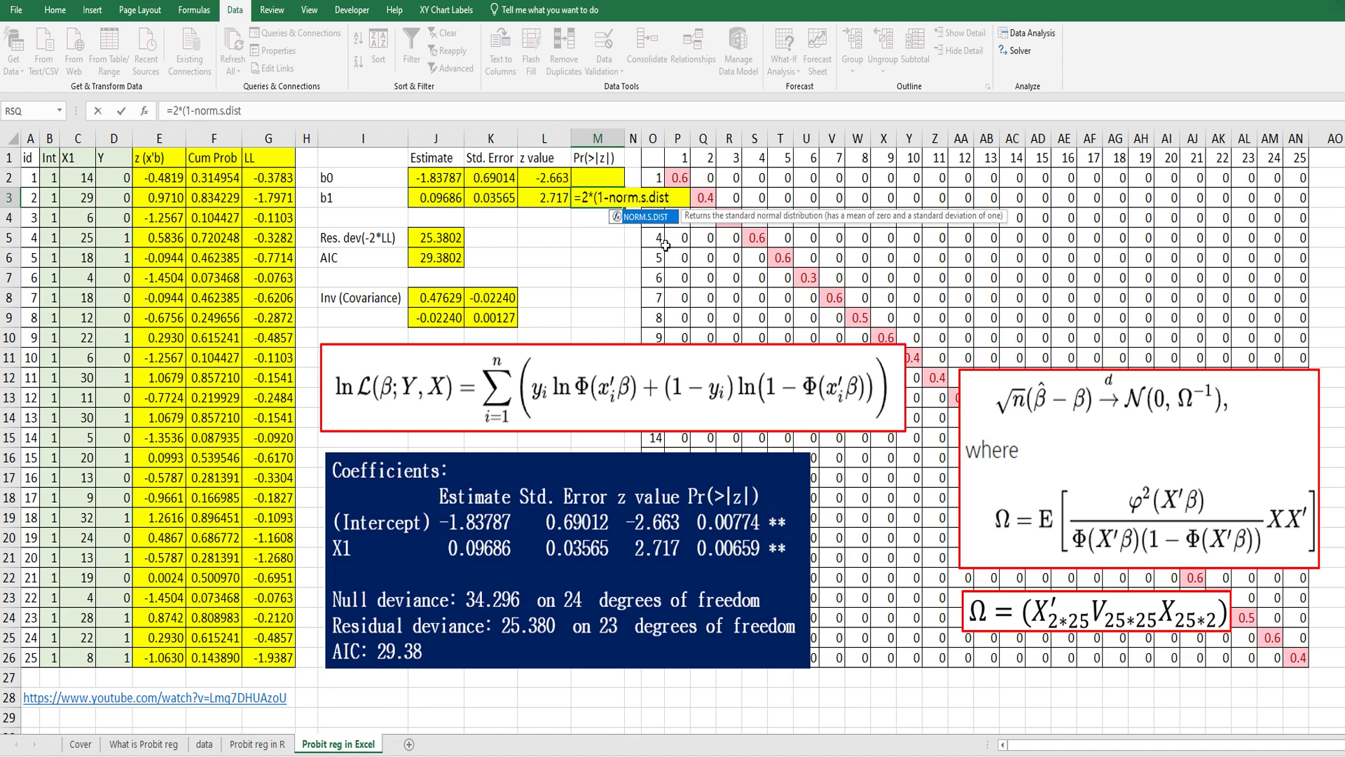
type("(")
left_click(553, 194)
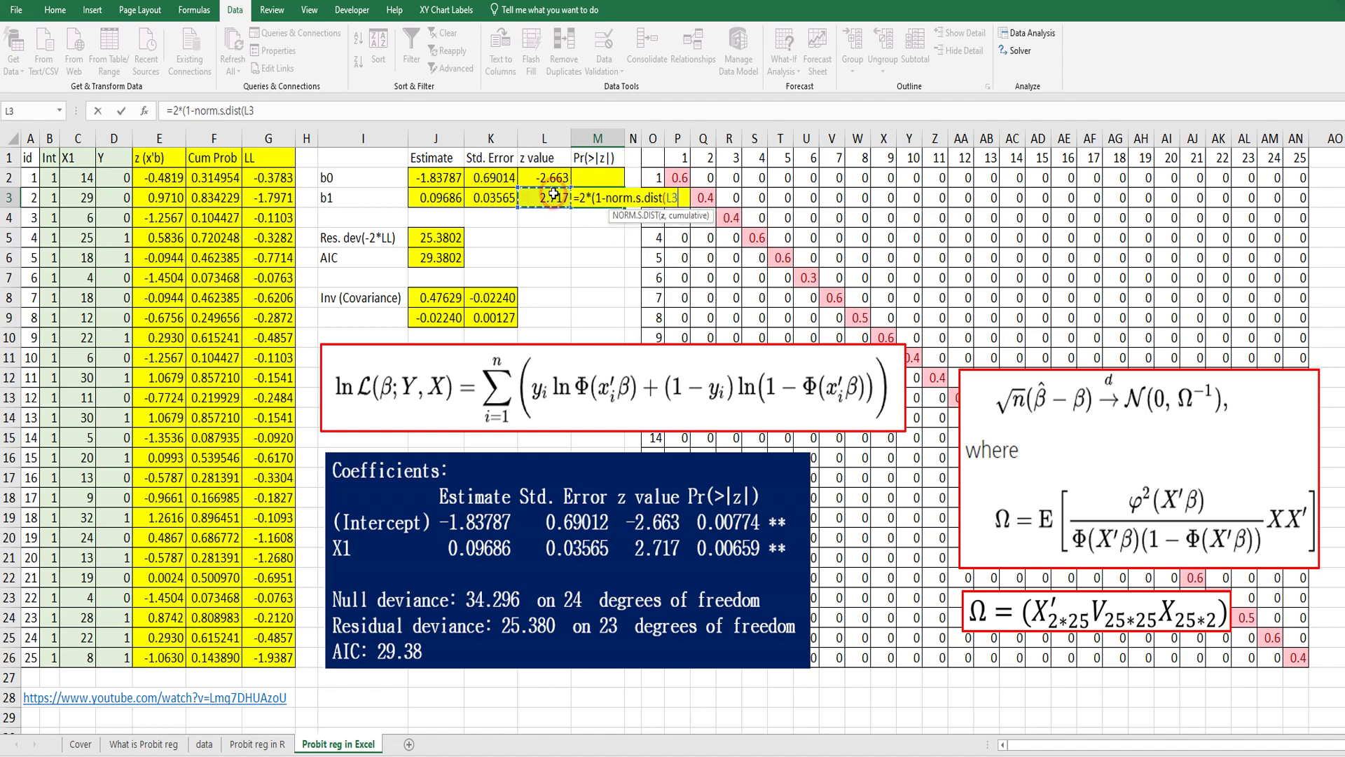
type(",true")
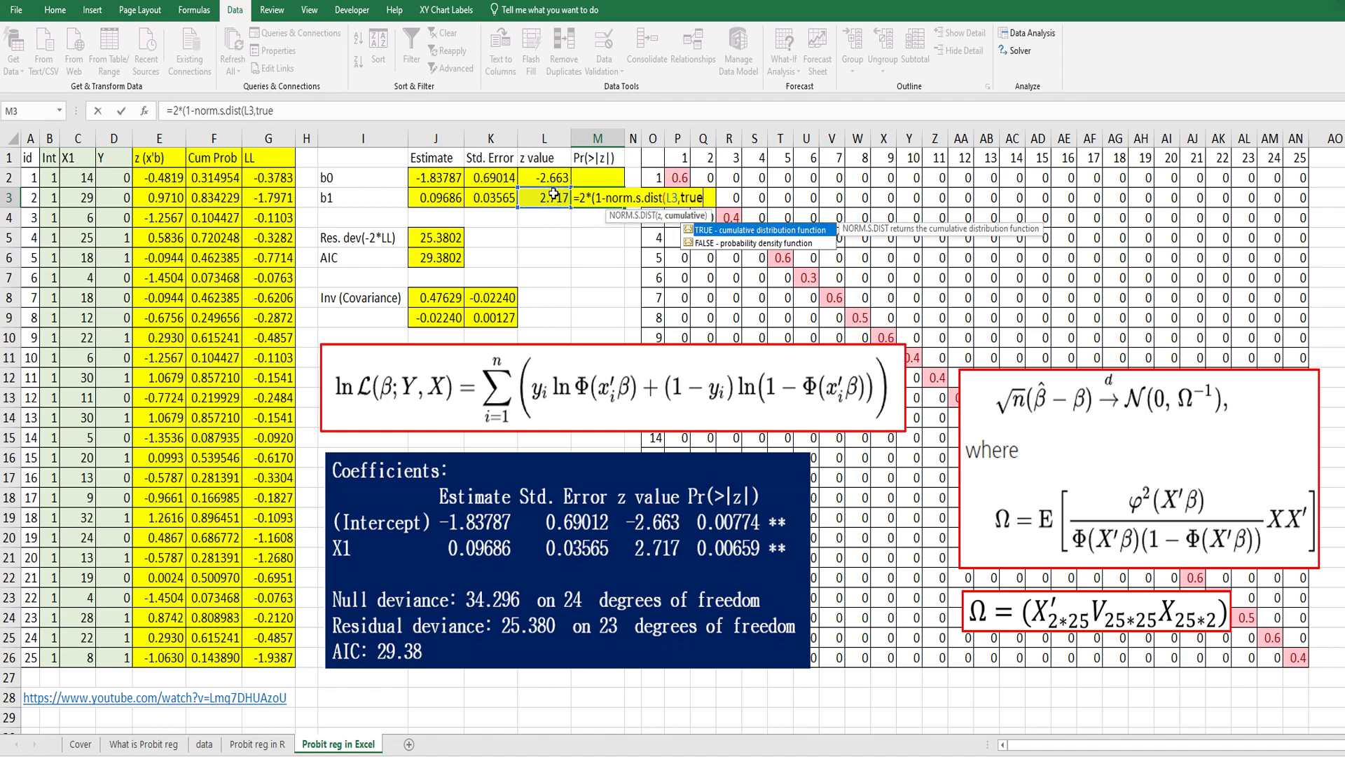
type("))")
key("Return")
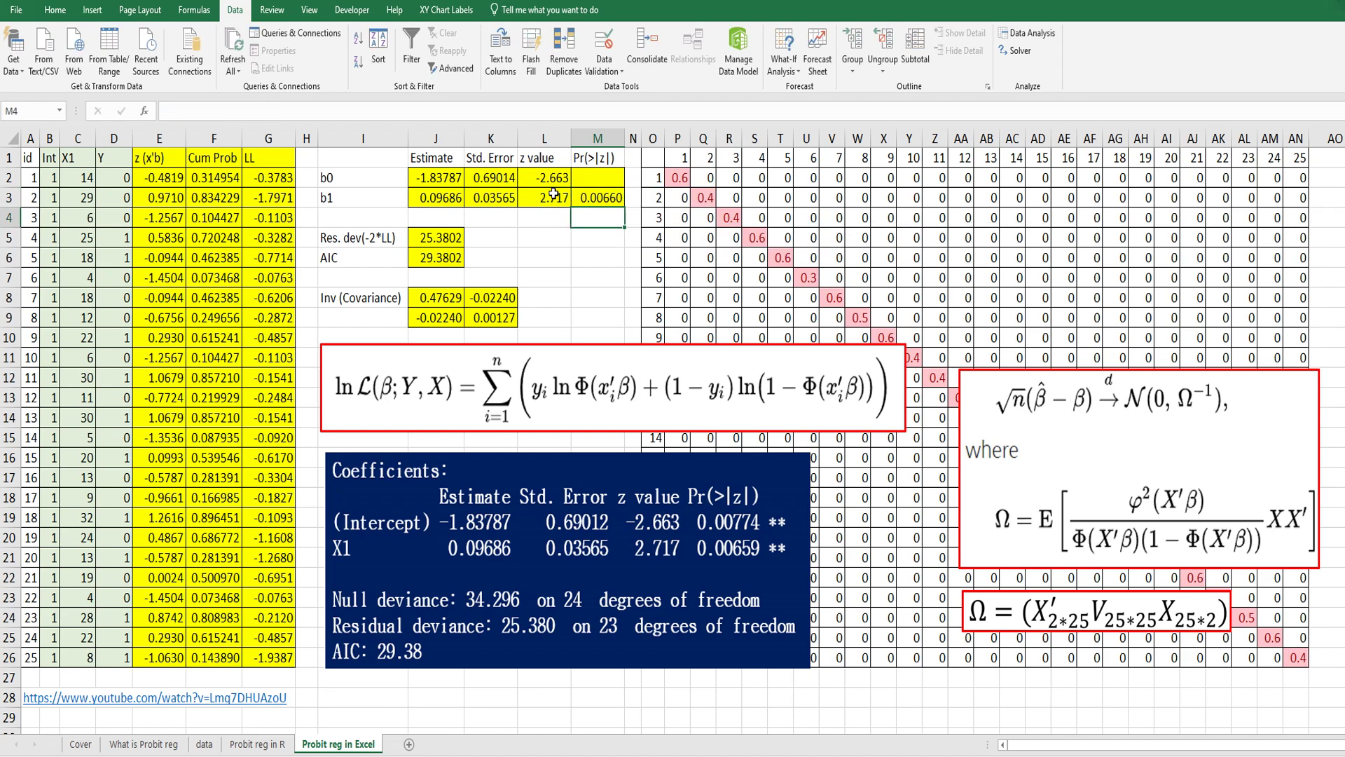
Copy the p-value formula to M2 and change it to =2*NORM.S.DIST(L2,TRUE), giving 0.00774.
key("Up")
key("ctrl+c")
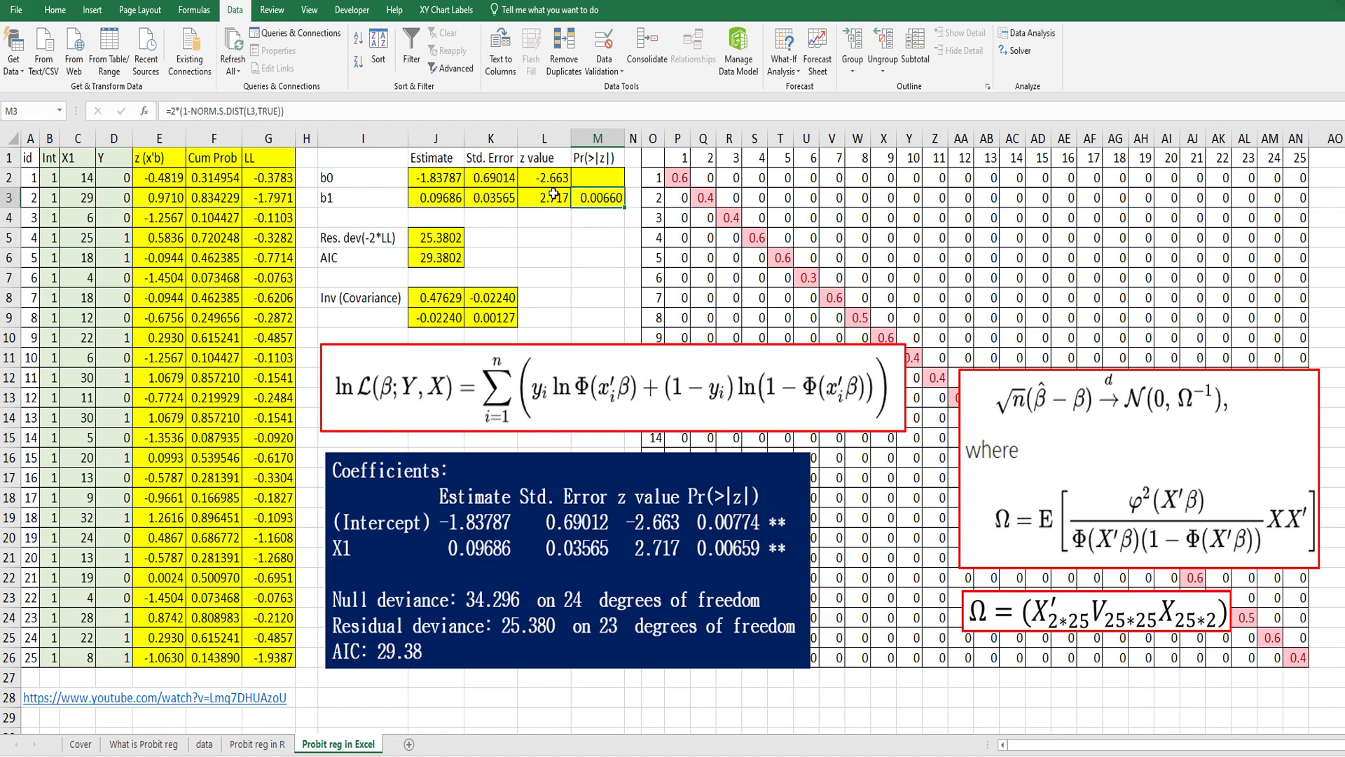
key("Up")
key("ctrl+v")
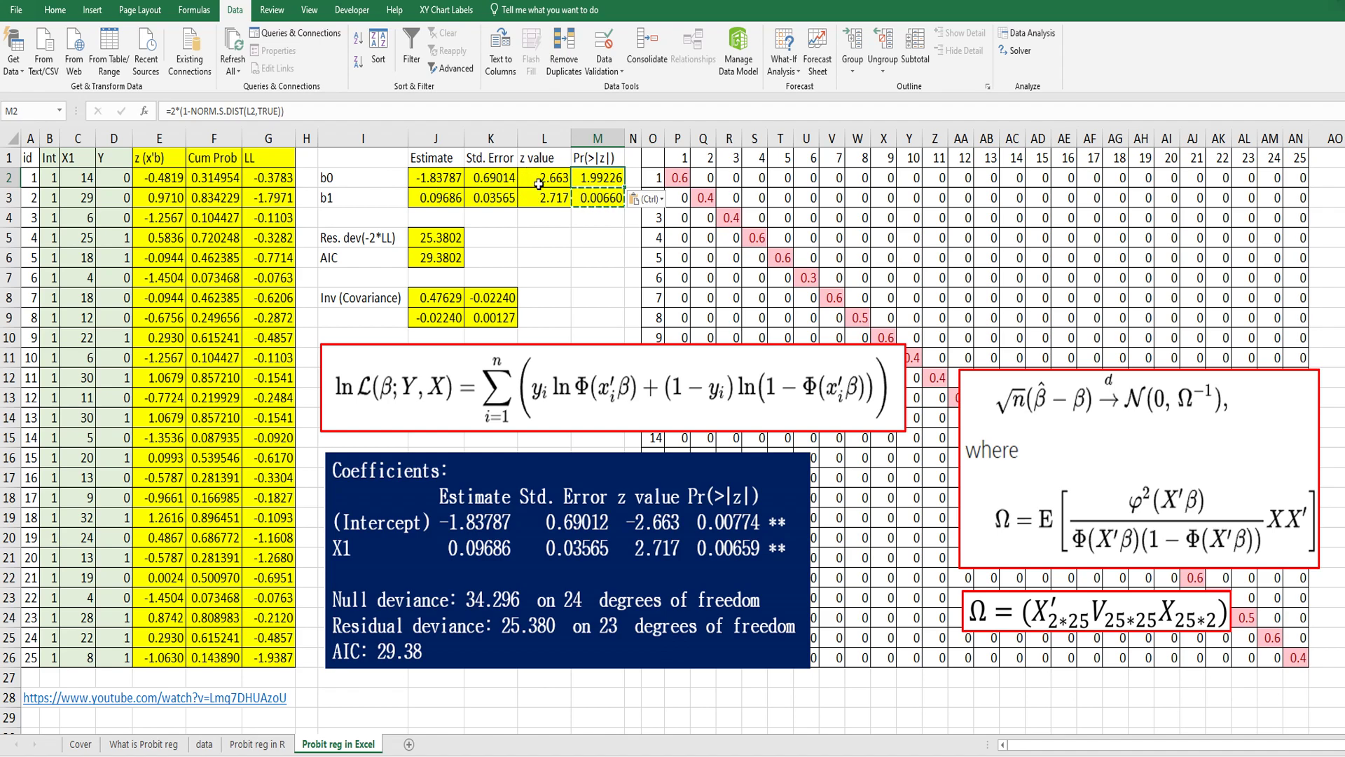
left_click(186, 110)
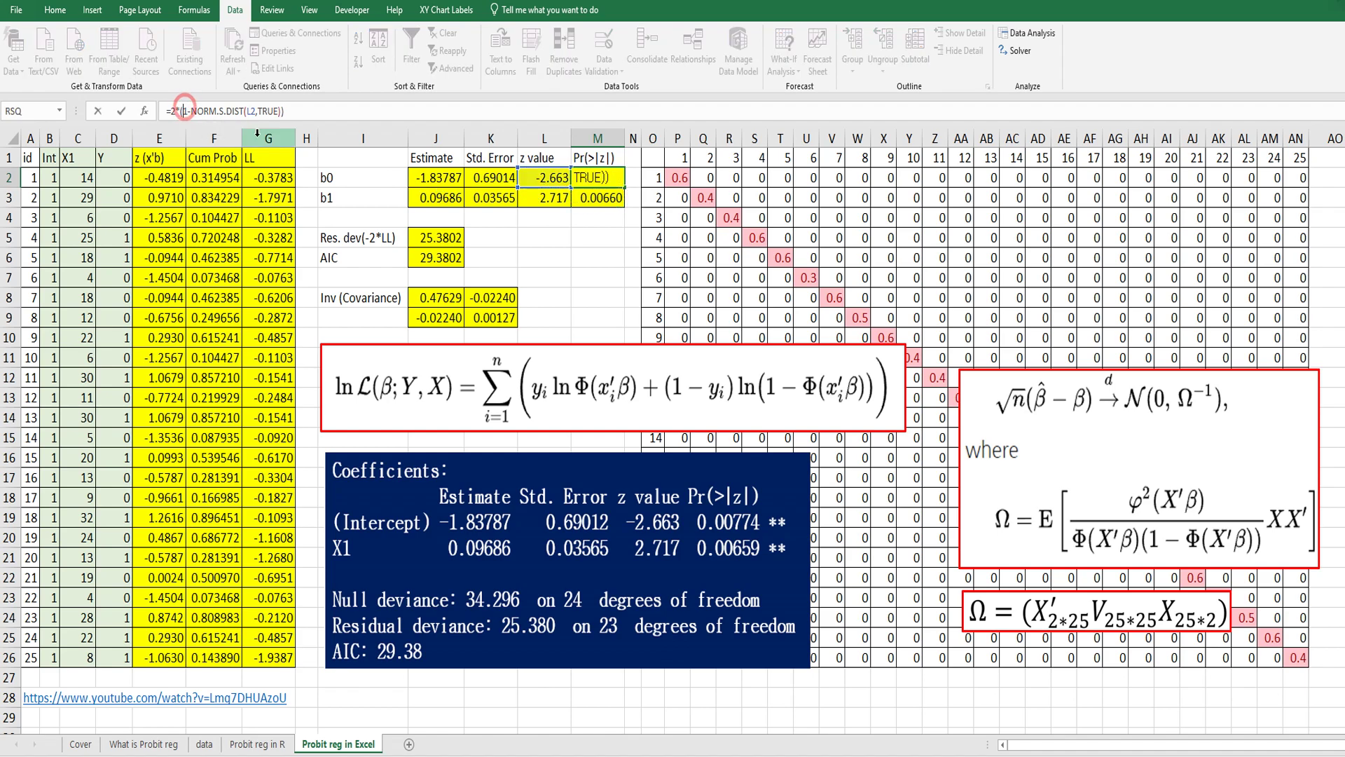
key("Delete")
key("Delete")
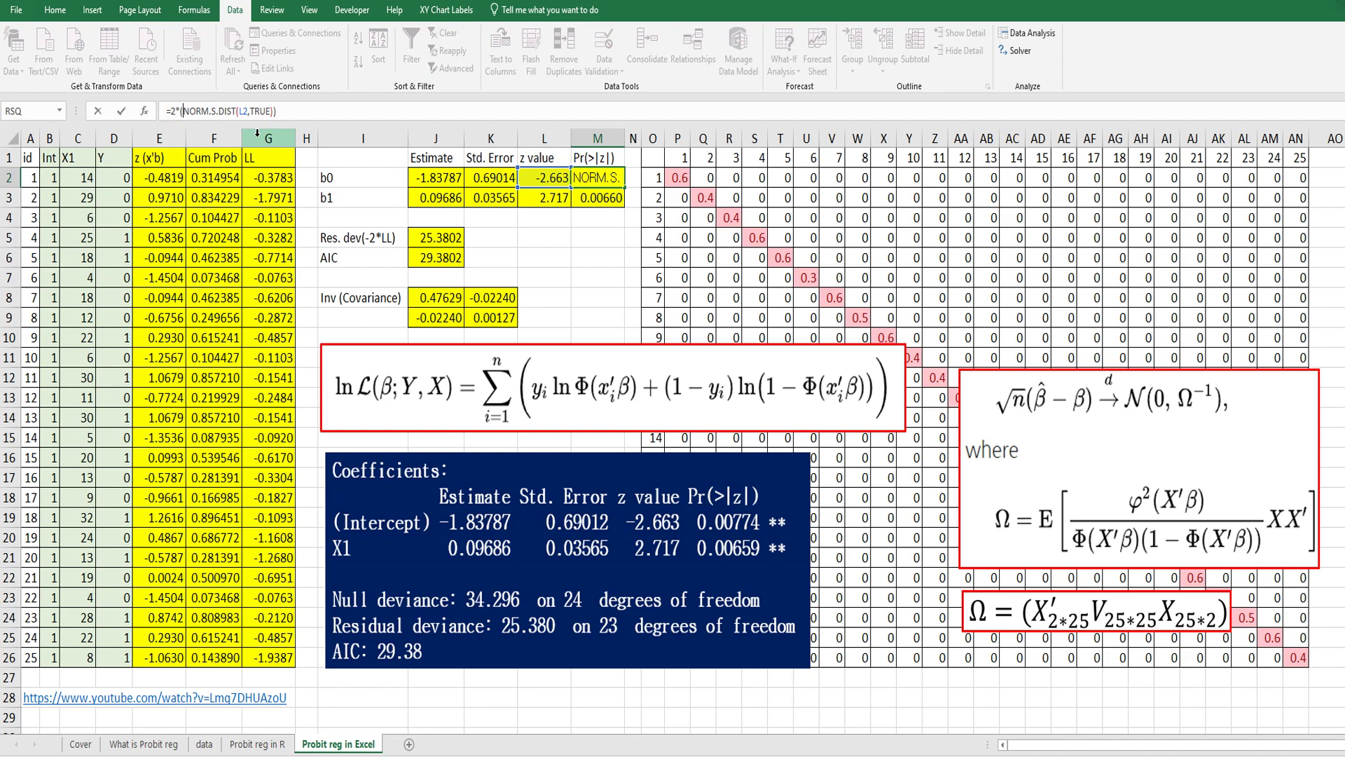
key("Return")
left_click(571, 262)
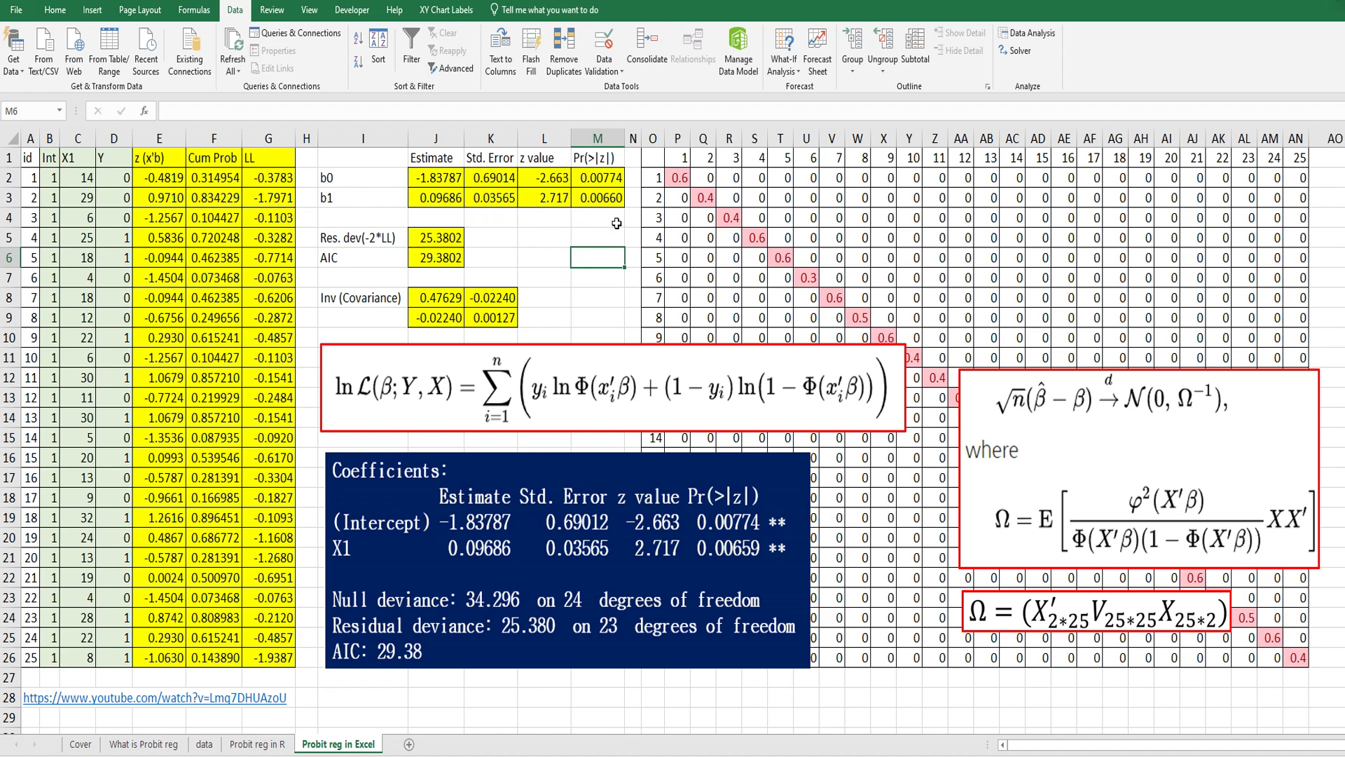
left_click(592, 298)
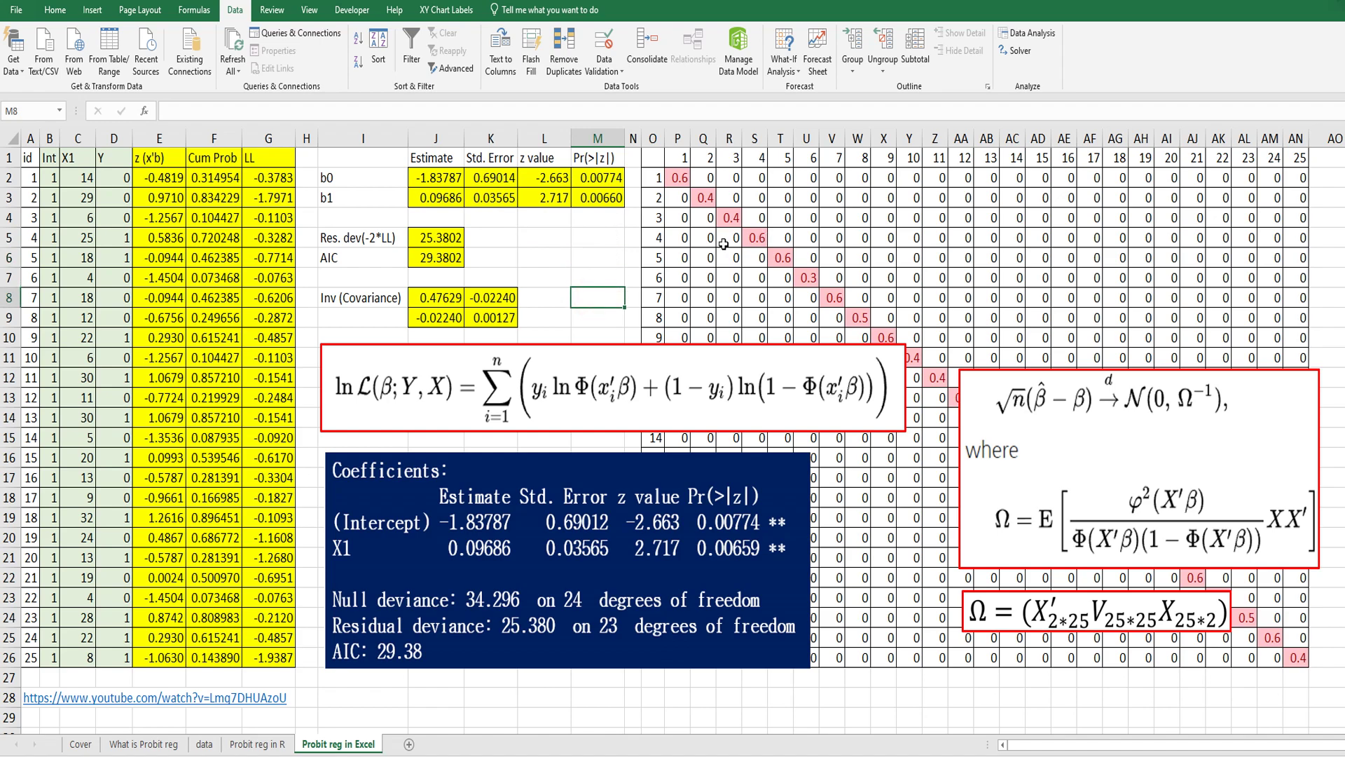
Paste R's fitted-values output above the matrix and compare it with the Cum Prob values F2:F26.
key("ctrl+v")
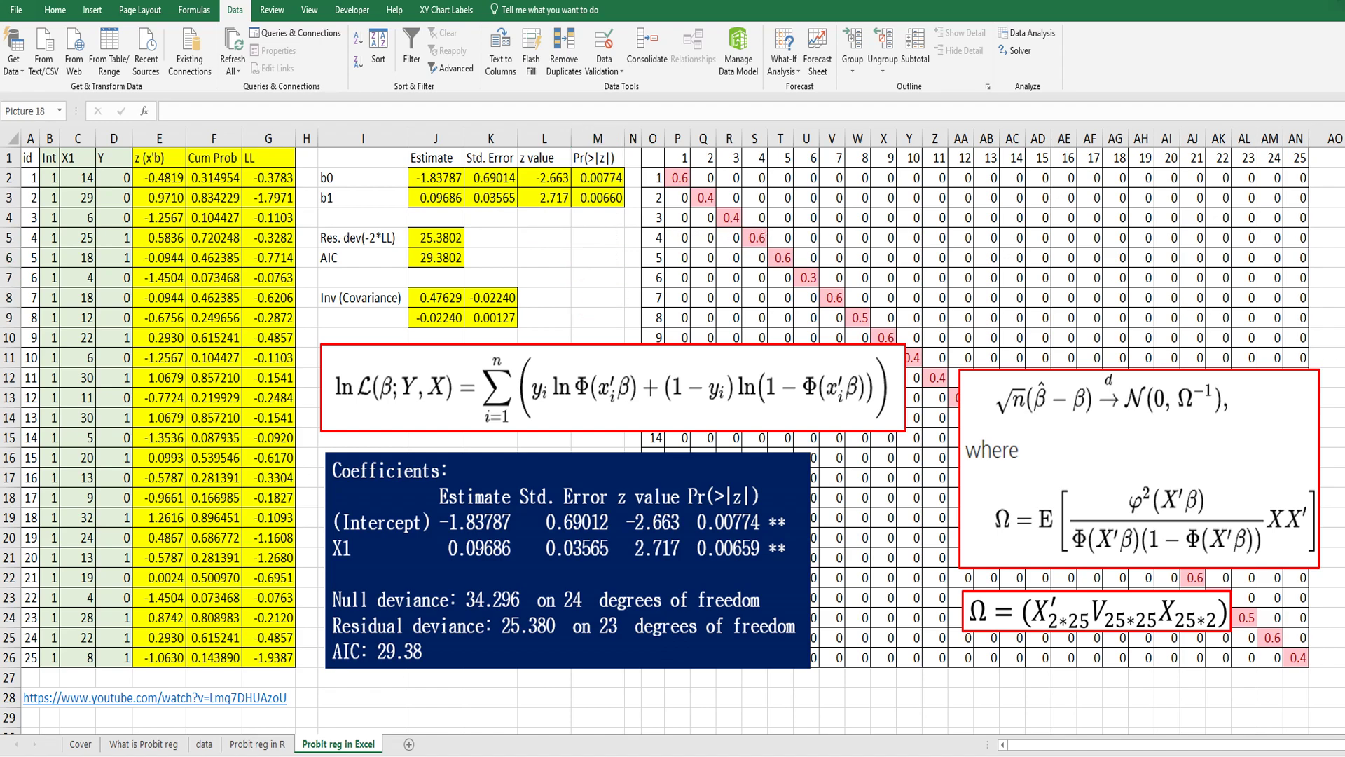
left_click_drag(719, 223, 695, 263)
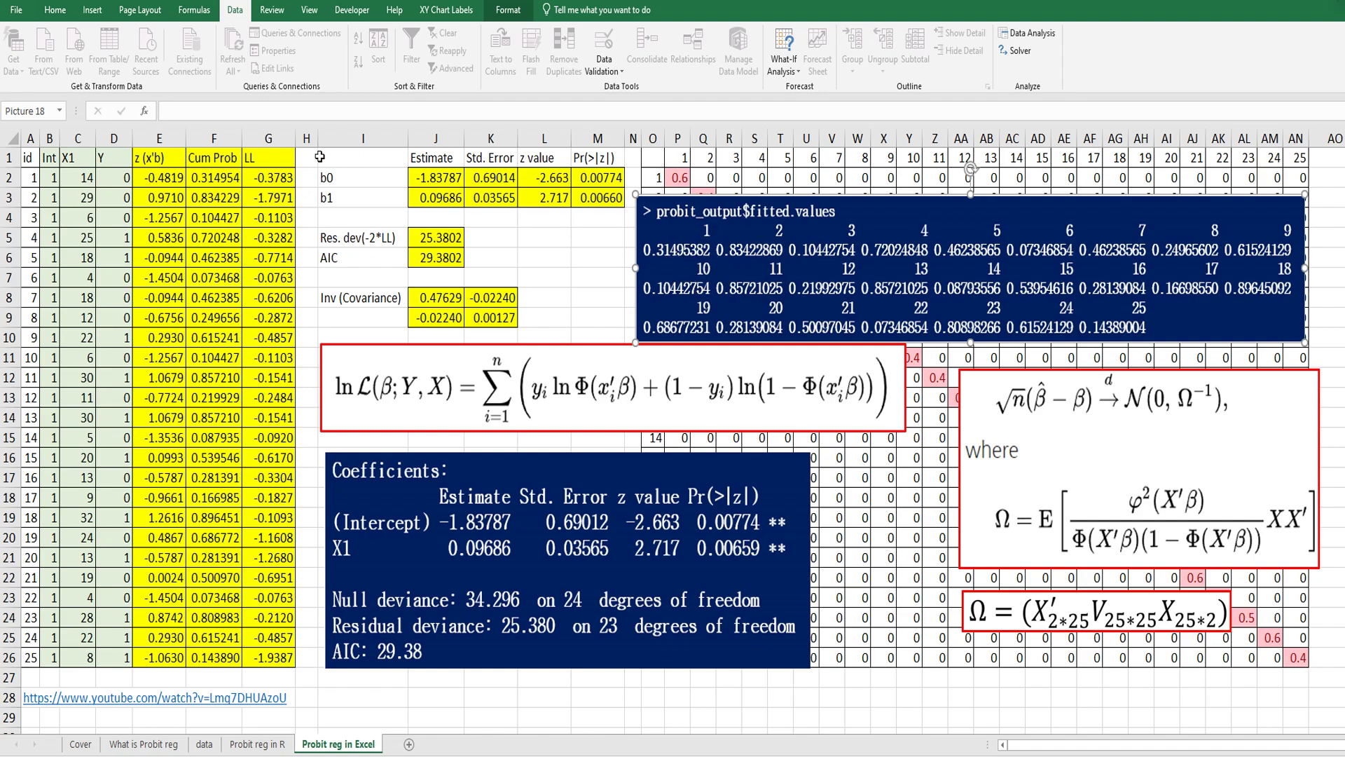
mouse_move(214, 177)
left_mouse_down()
mouse_move(213, 355)
mouse_move(212, 180)
left_mouse_up()
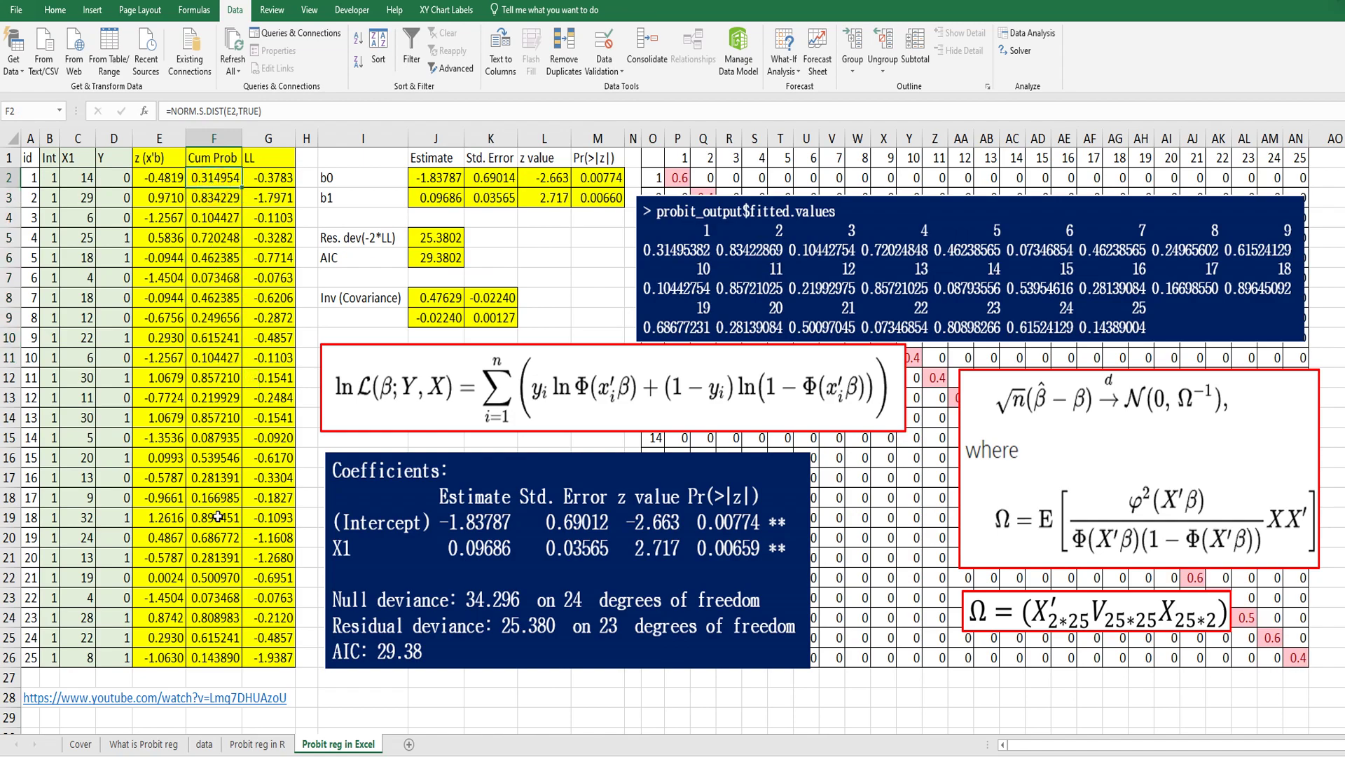
left_click(210, 658)
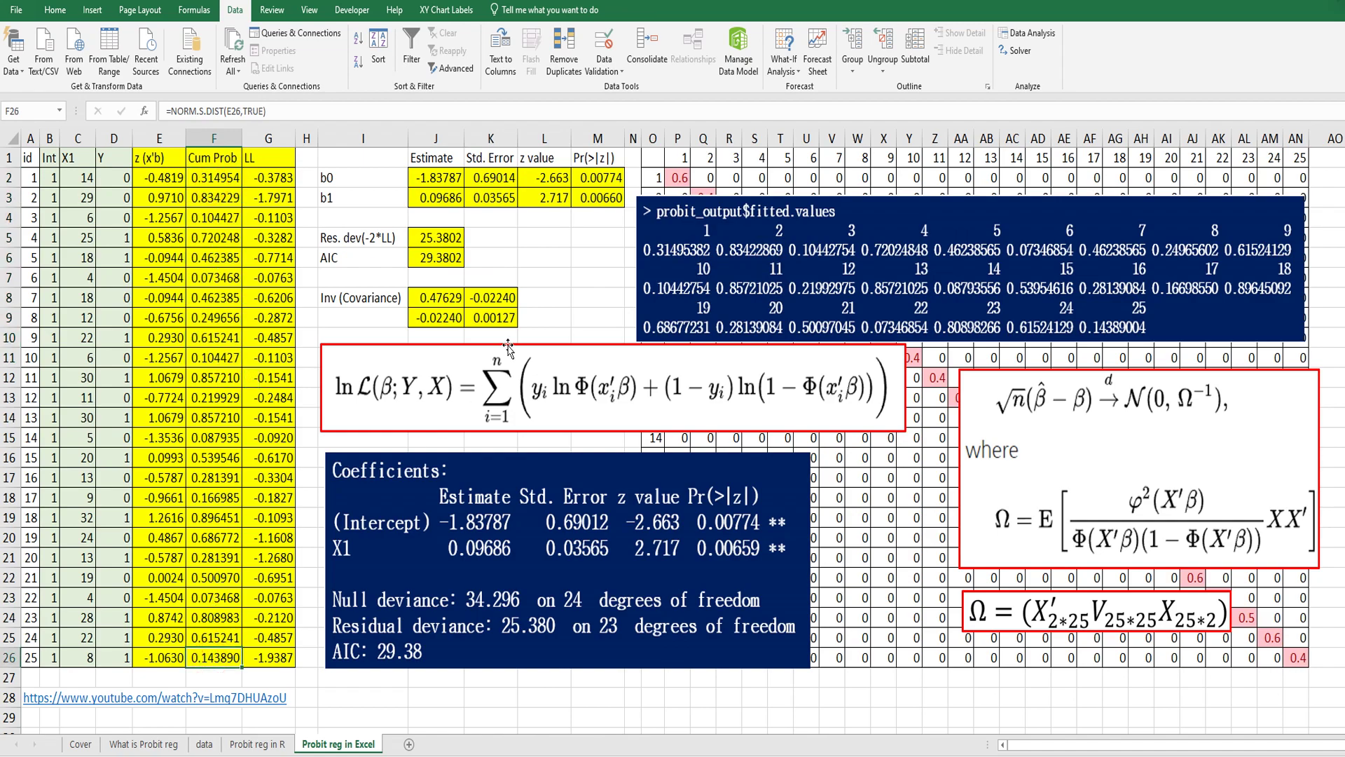
left_click(560, 259)
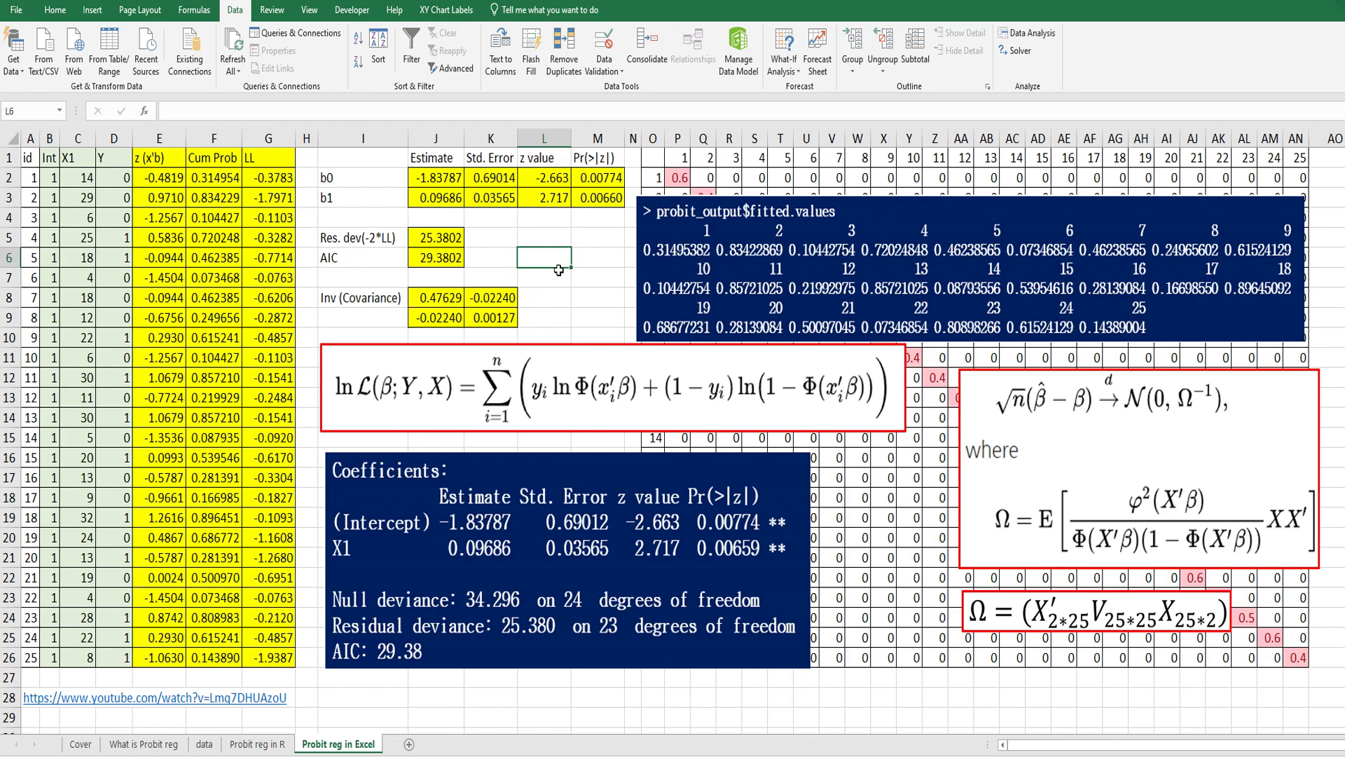